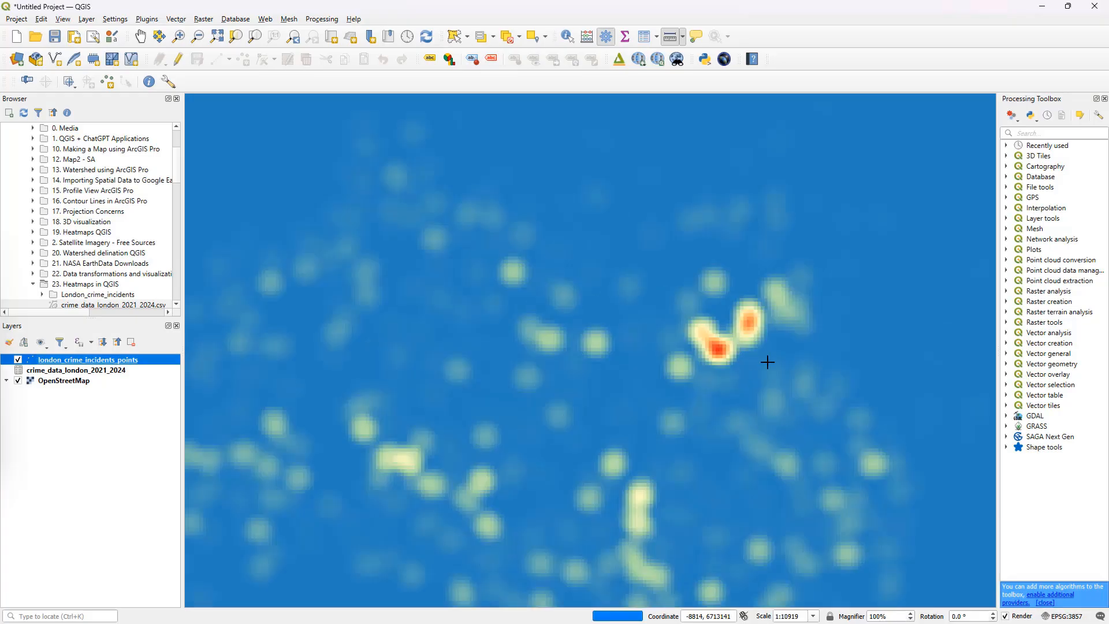
Step: Examine the finished London crime heatmap over the OpenStreetMap base map at several scales
drag(680, 347, 674, 272)
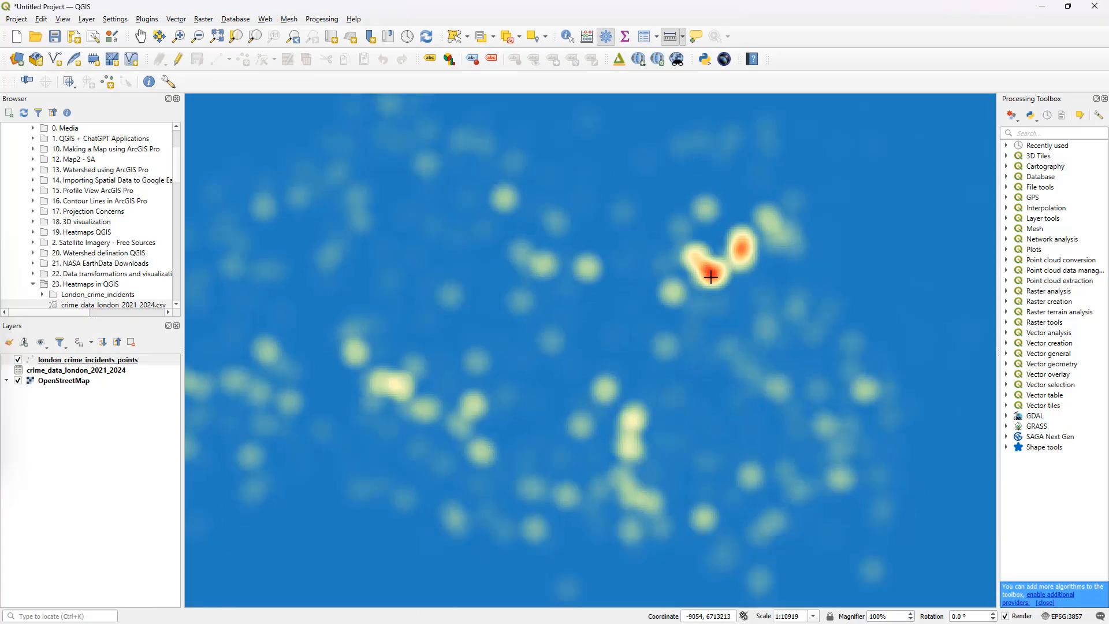
click(63, 380)
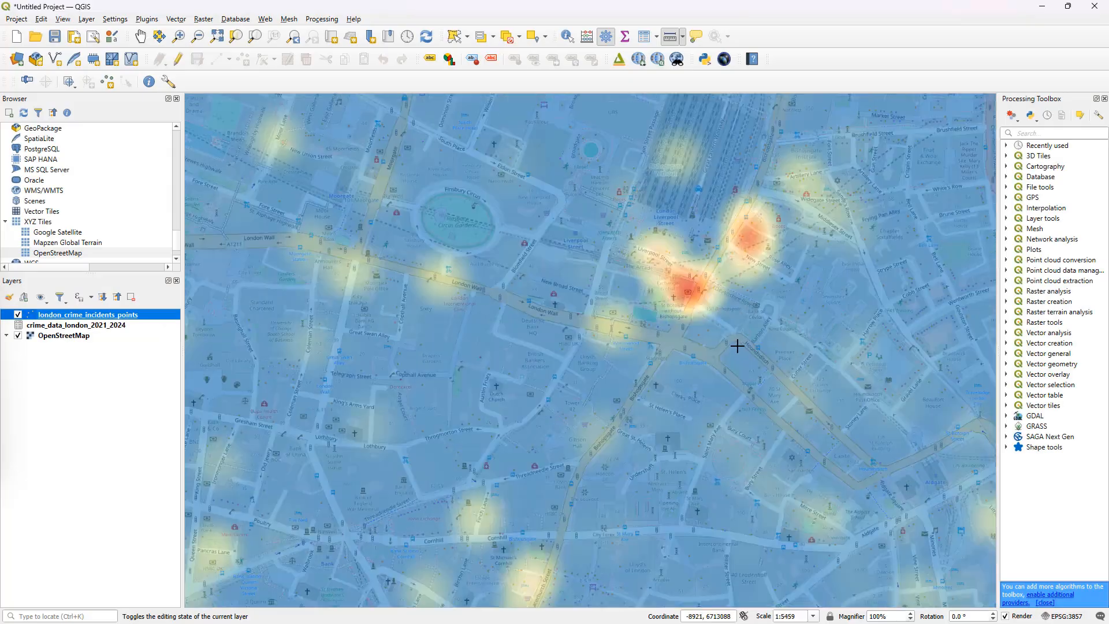
scroll(527, 344, down, 1)
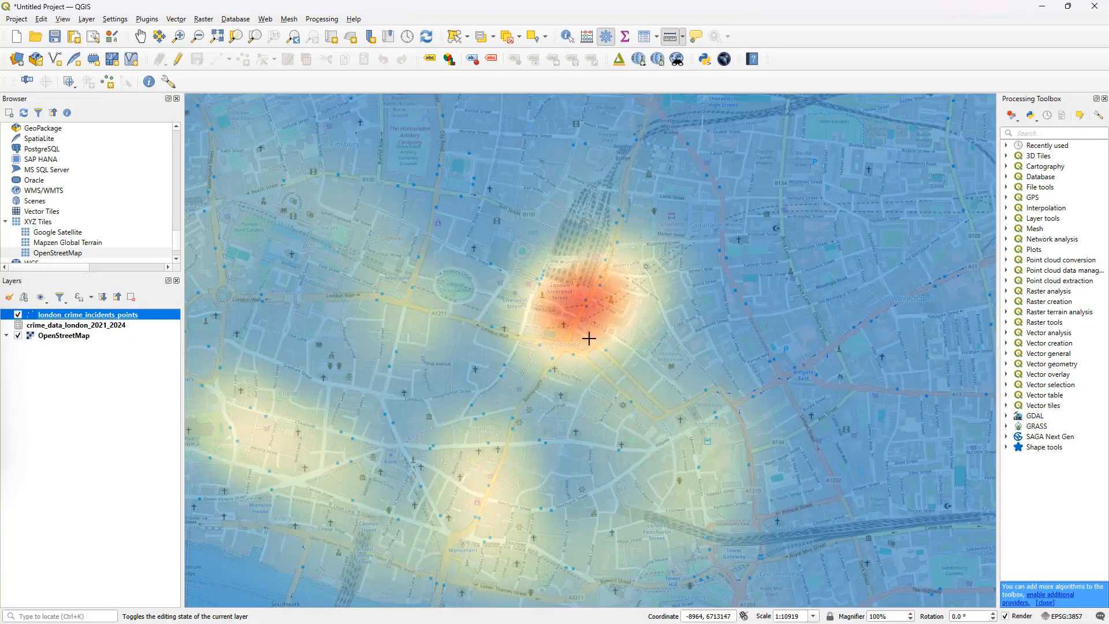
scroll(578, 336, down, 1)
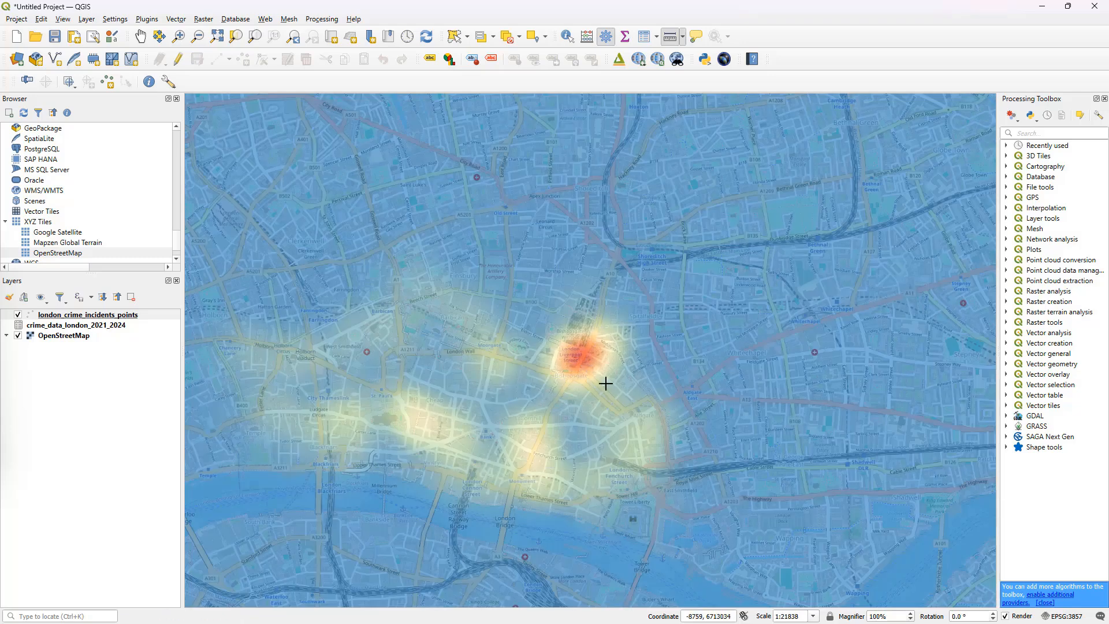
click(112, 313)
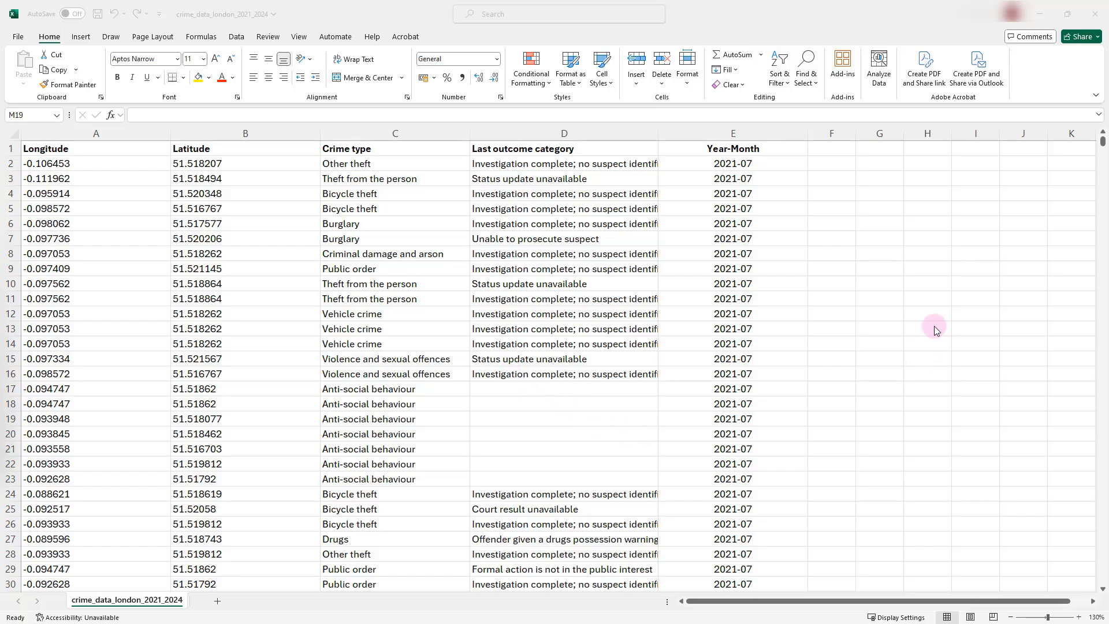
Step: Look through the crime_data_london_2021_2024 spreadsheet down to its last record and back, then close it
click(1102, 143)
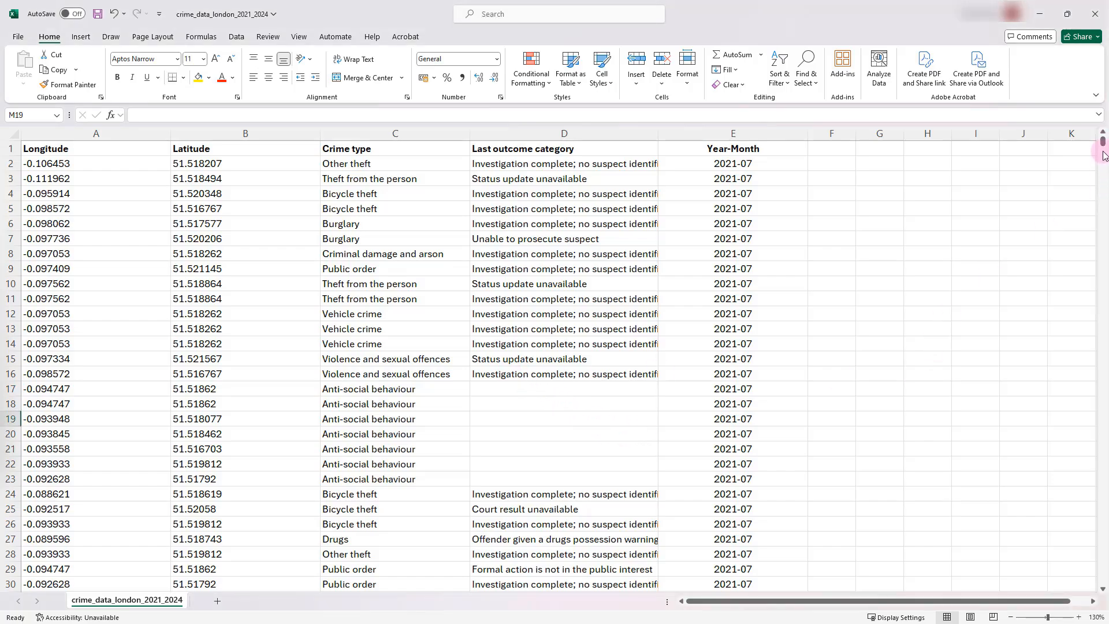
drag(1102, 142, 1105, 595)
scroll(480, 468, down, 4)
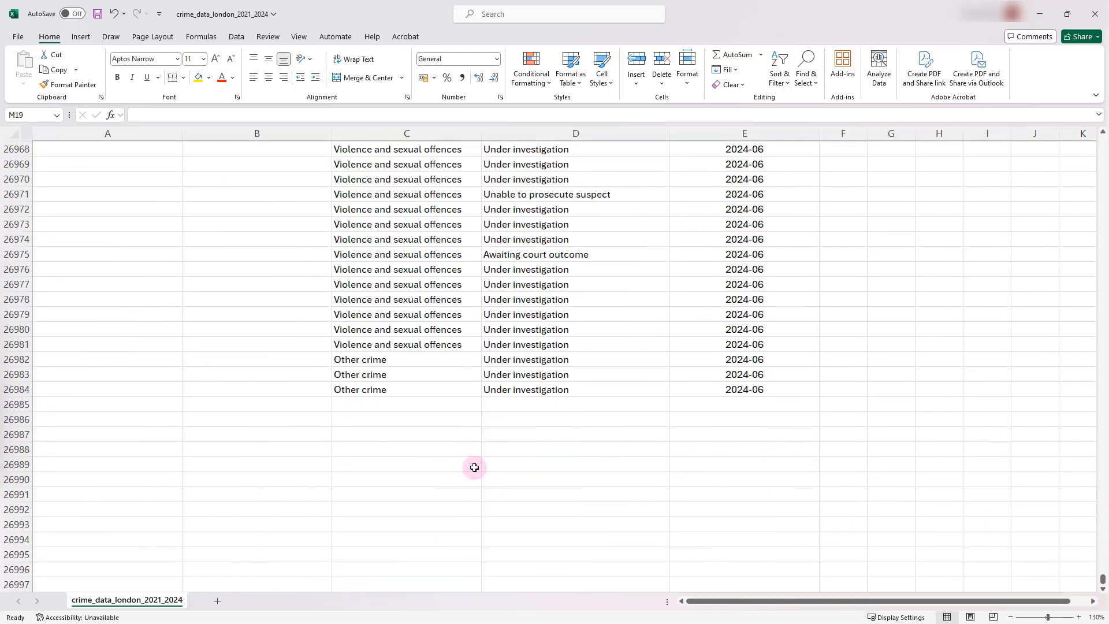
scroll(266, 472, up, 1)
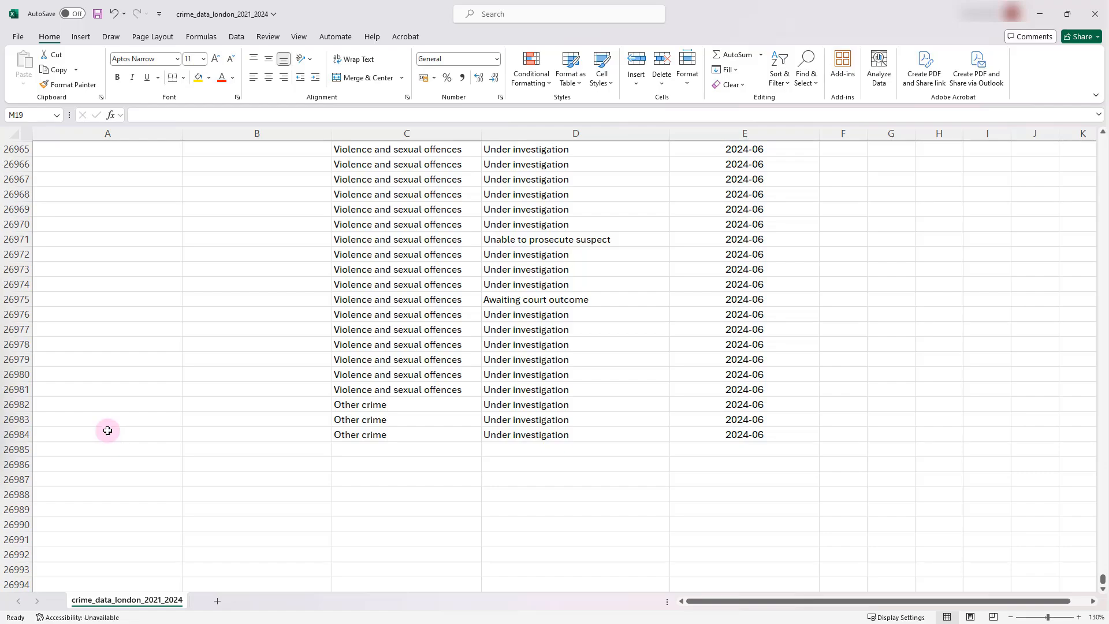
drag(1103, 579, 1100, 116)
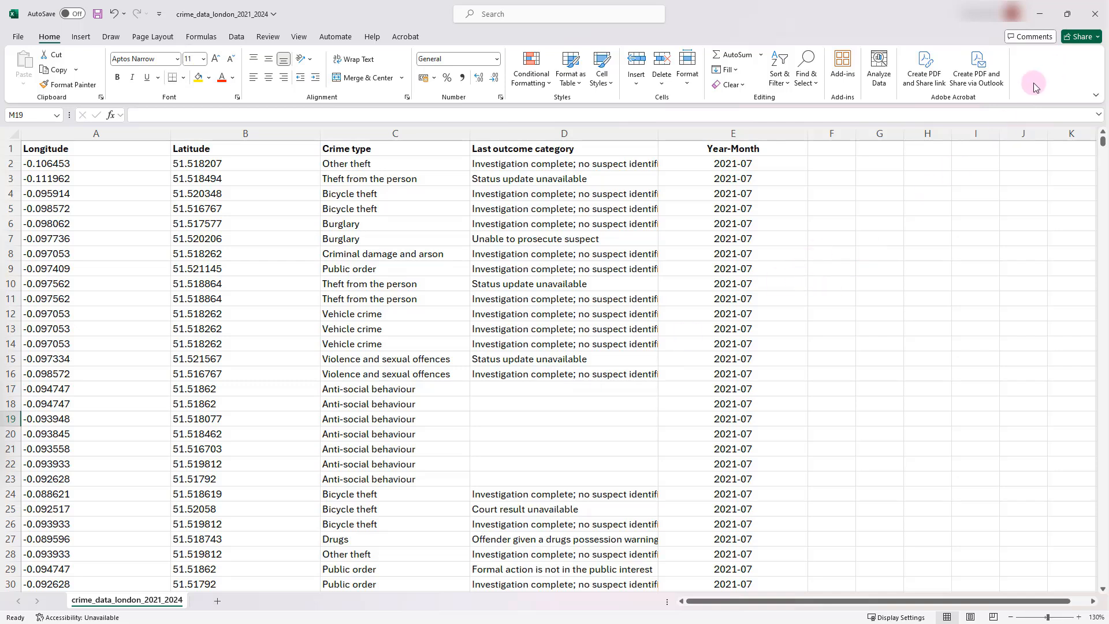
click(1096, 16)
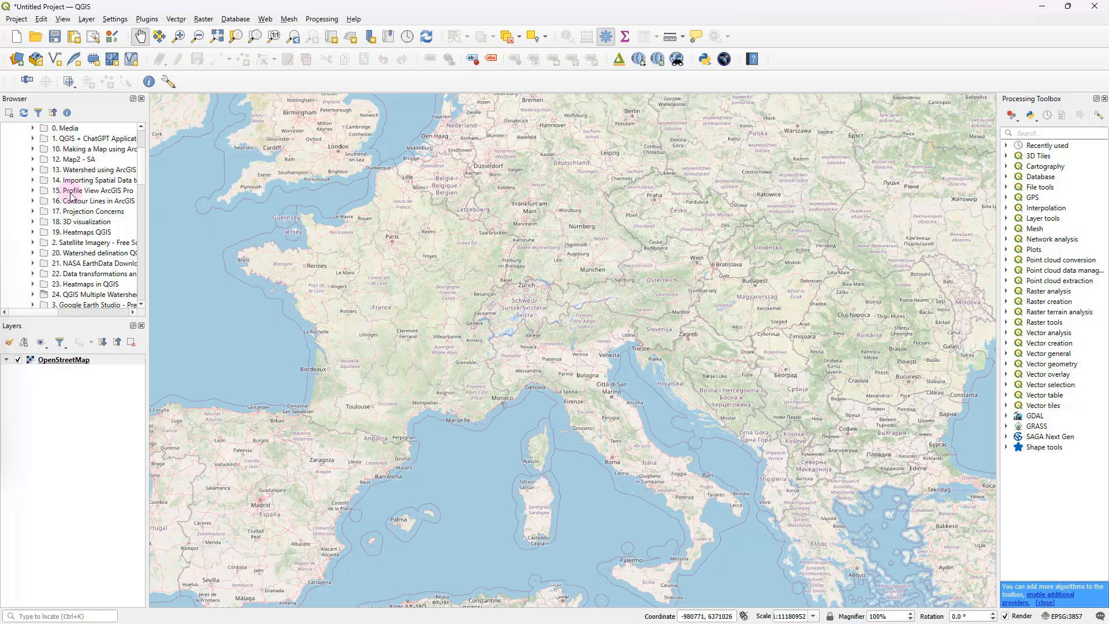
Step: Add crime_data_london_2021_2024.csv from the "23. Heatmaps in QGIS" folder to the project
double_click(84, 284)
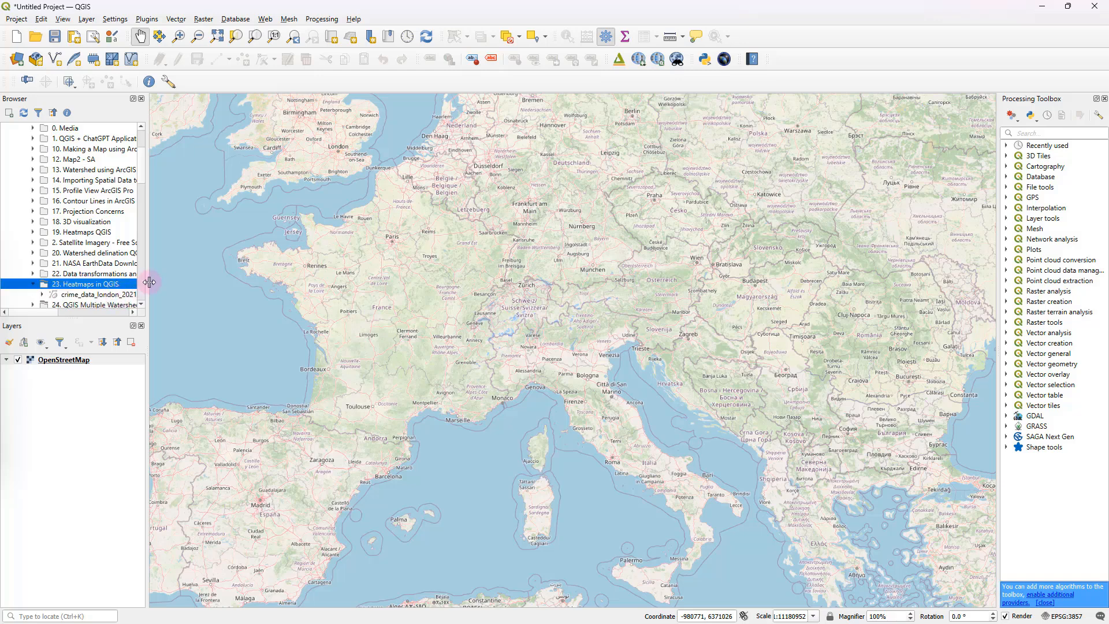
drag(149, 281, 182, 283)
click(137, 296)
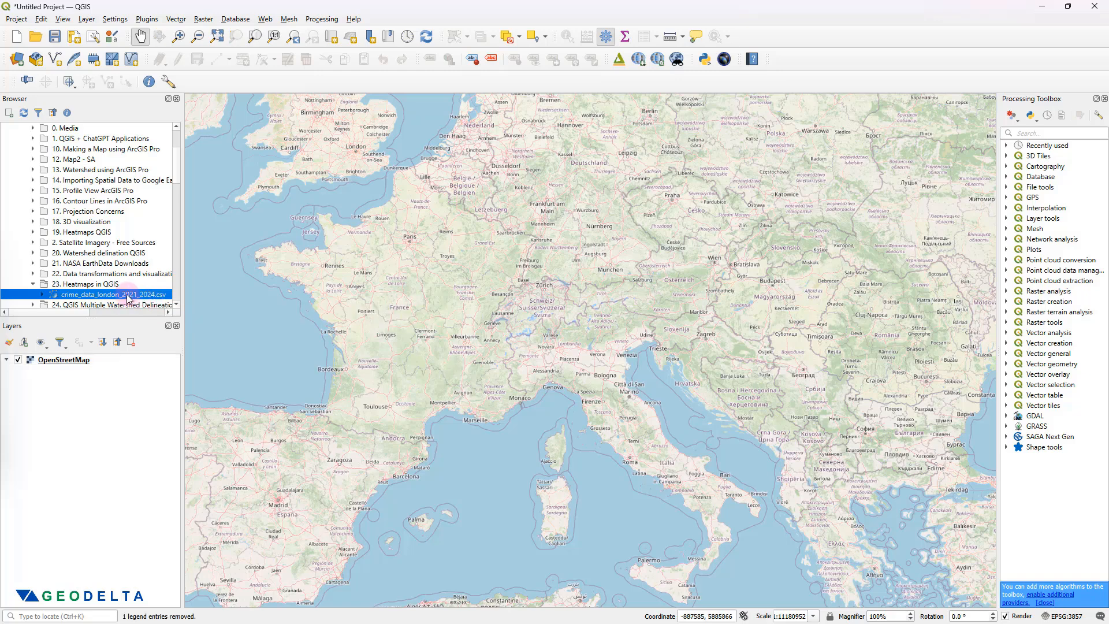
drag(127, 296, 364, 321)
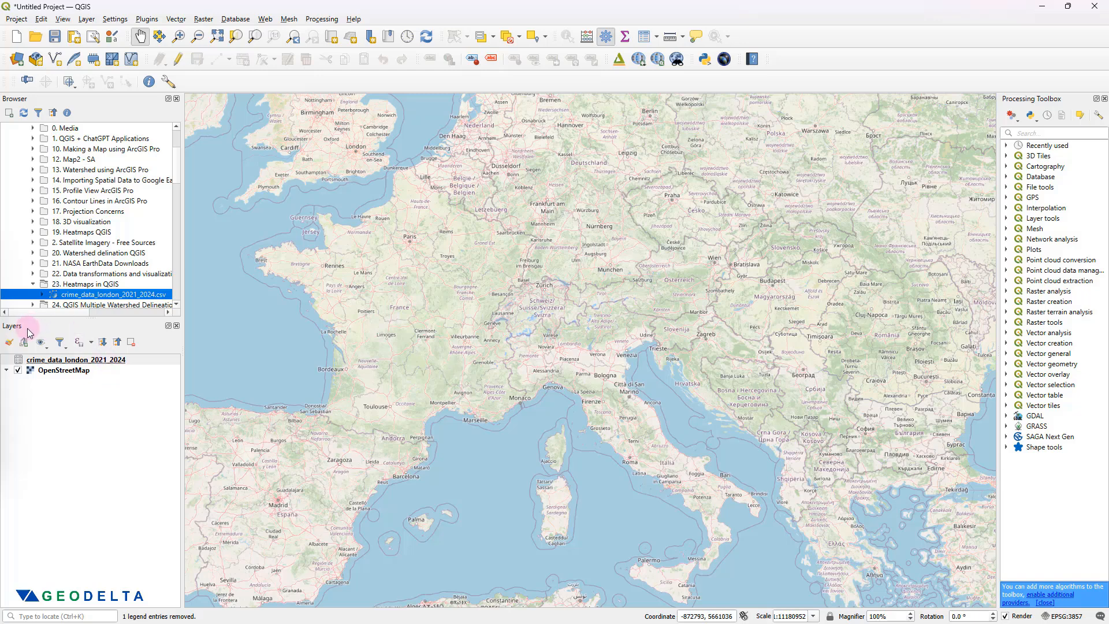
Step: Review the attribute table of crime_data_london_2021_2024 from the first to the last record, then close it
click(77, 360)
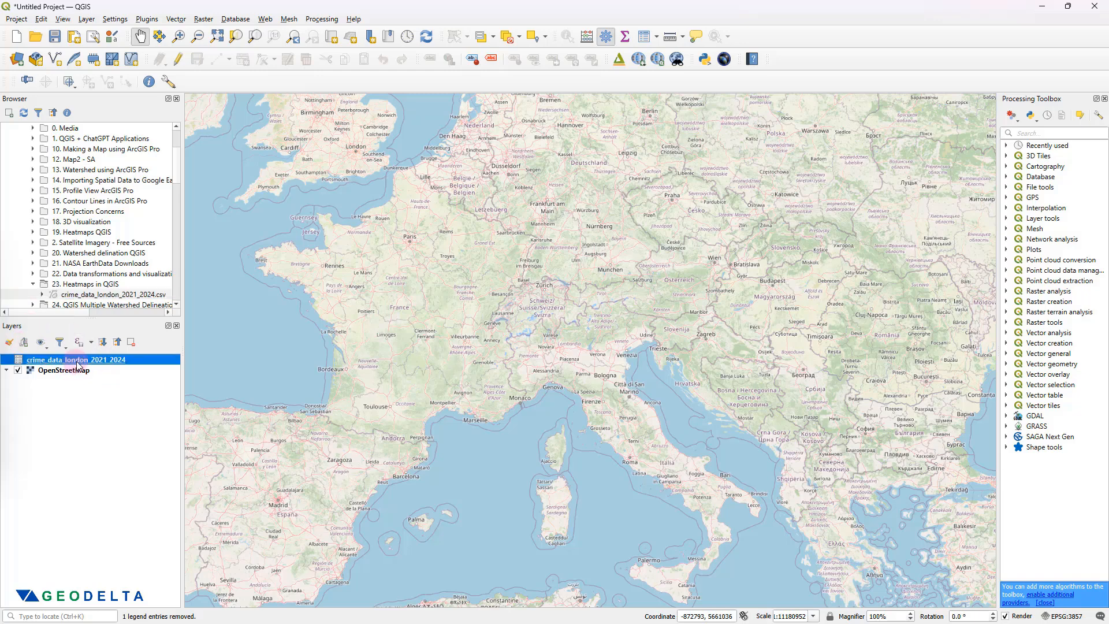
right_click(110, 362)
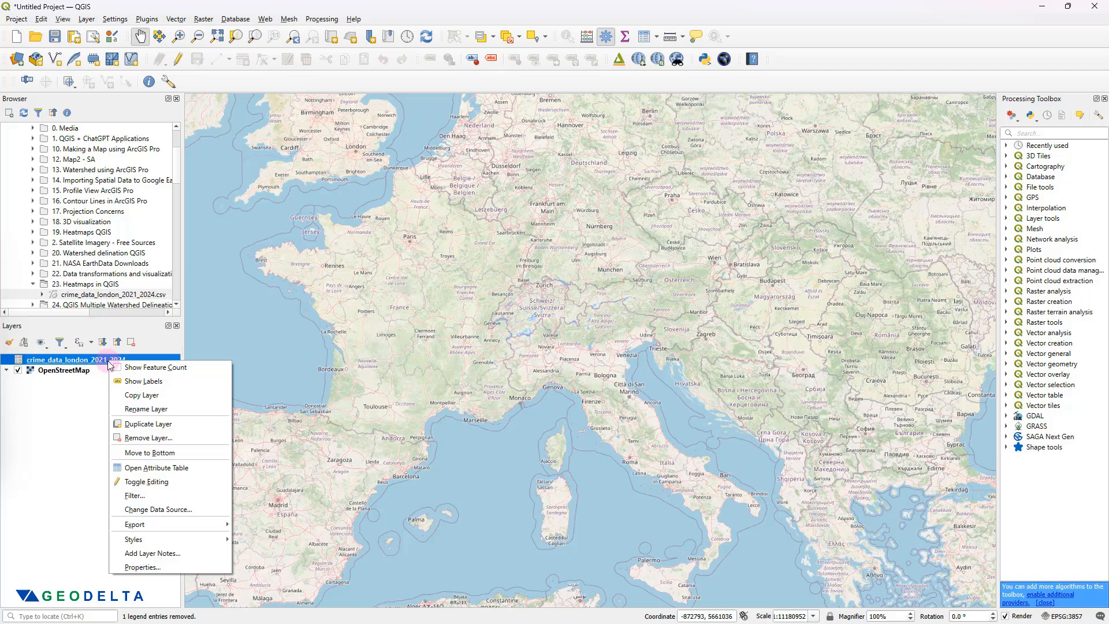
click(180, 469)
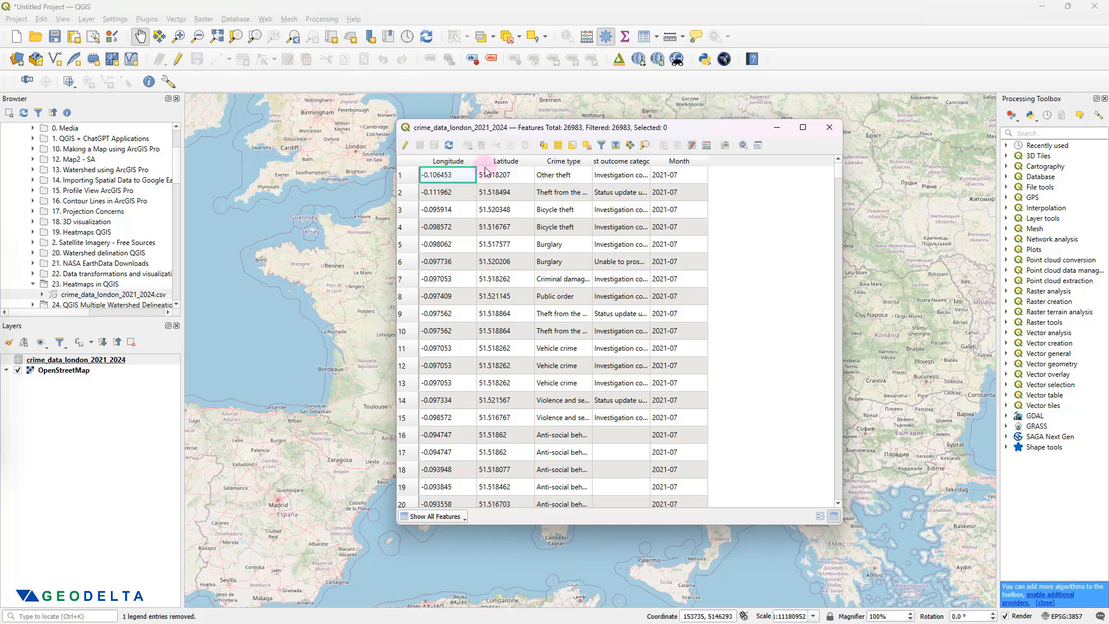
mouse_move(841, 179)
mouse_down()
mouse_move(837, 361)
mouse_move(854, 485)
mouse_move(845, 160)
mouse_up()
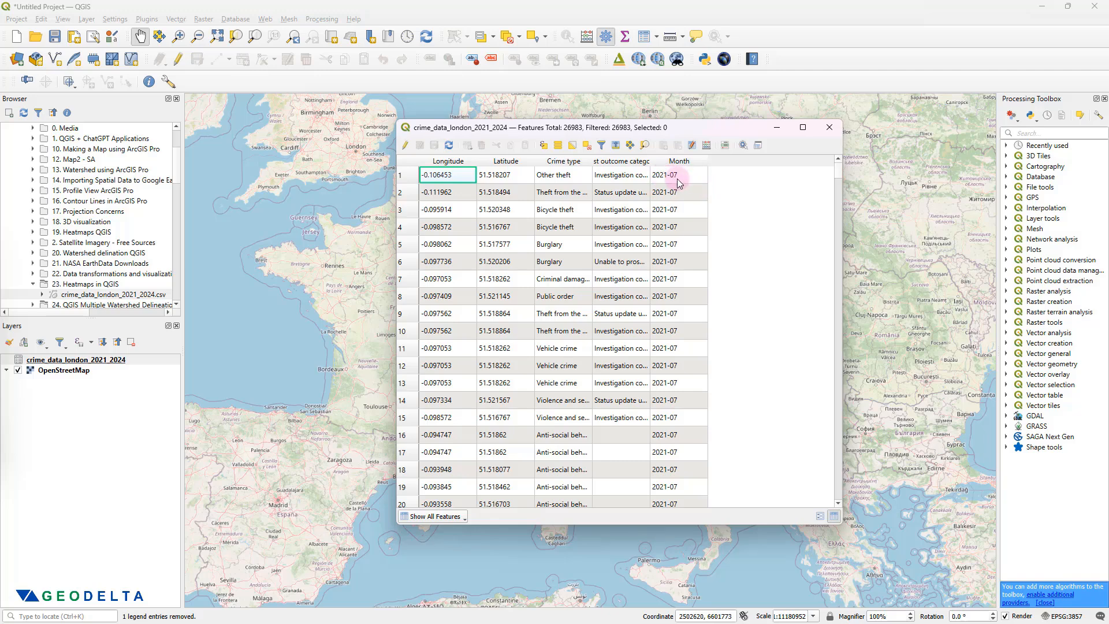
drag(837, 172, 766, 489)
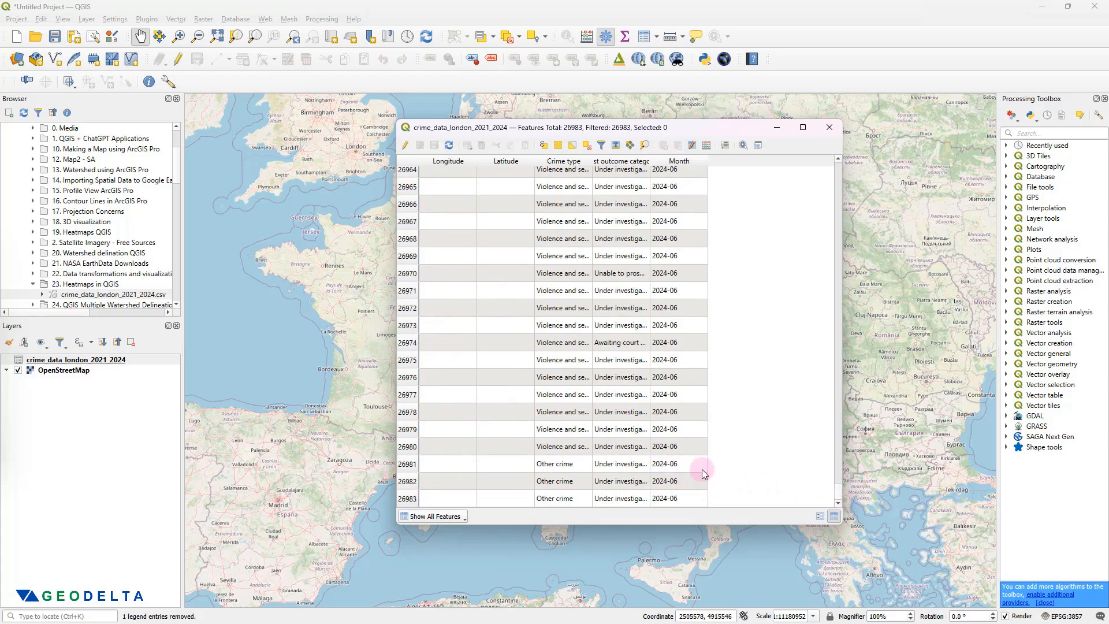
drag(837, 496, 836, 162)
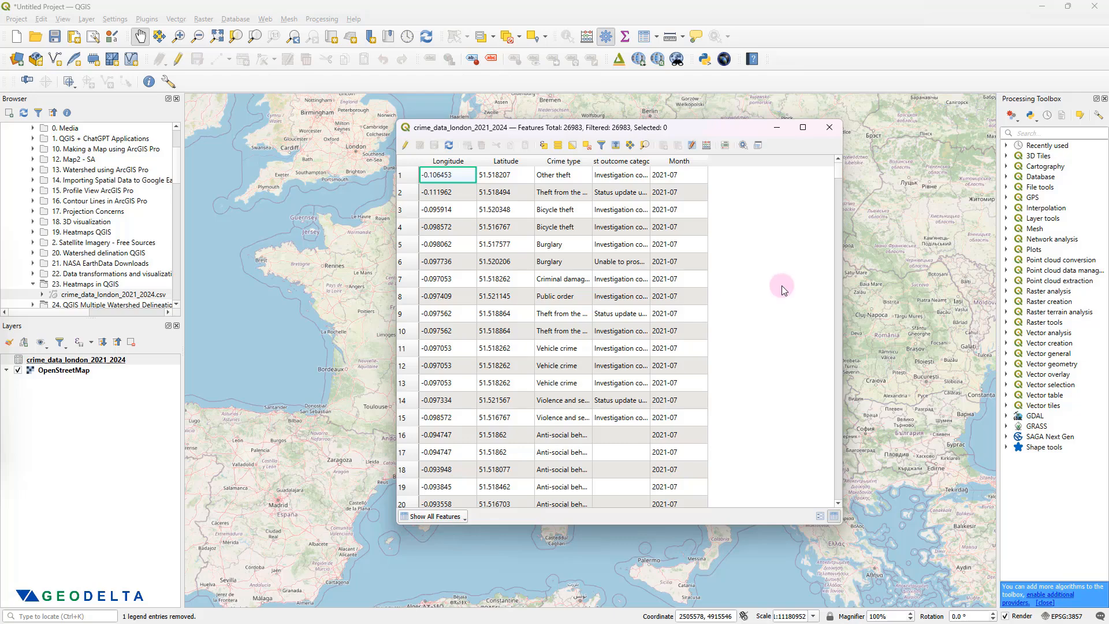
drag(838, 169, 844, 534)
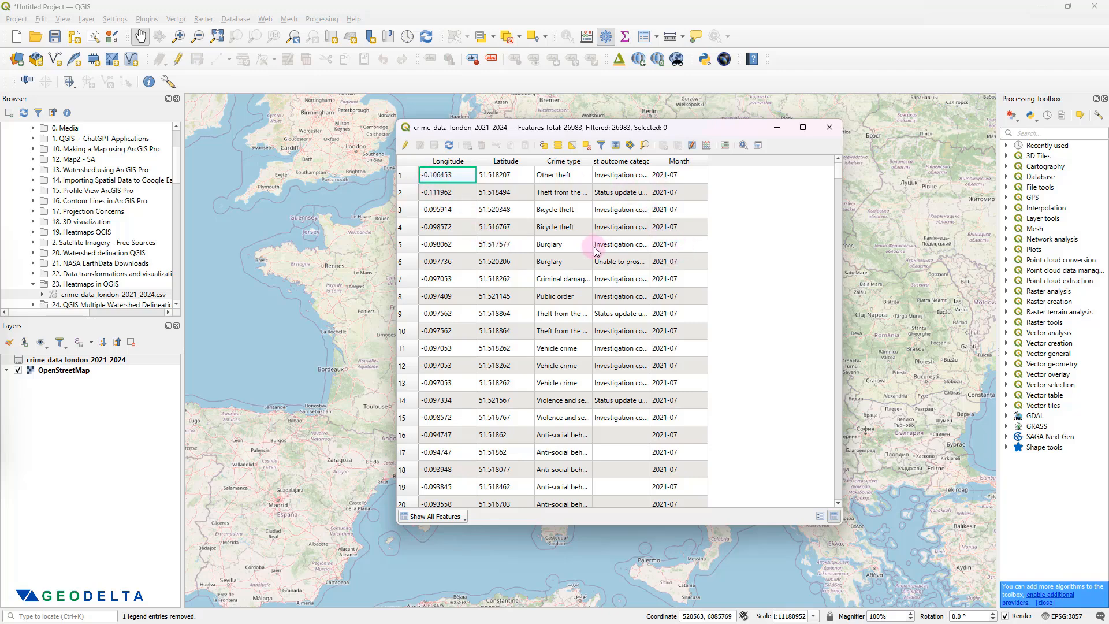
click(829, 128)
Step: Start adding a delimited text layer and load the crime_data_london_2021_2024 file as its source
click(85, 21)
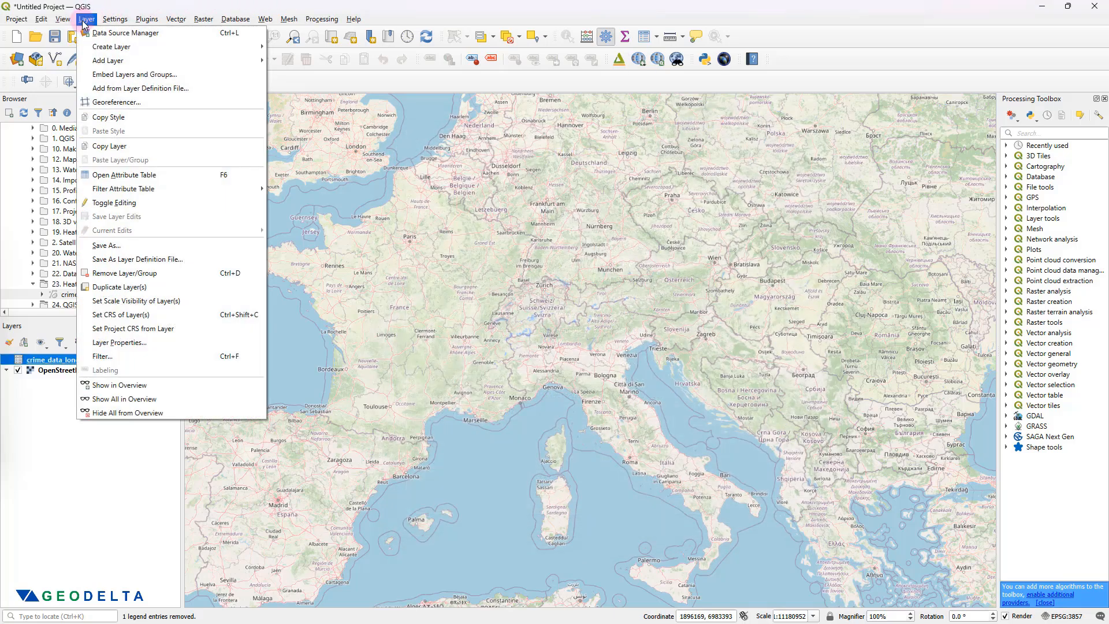
mouse_move(118, 61)
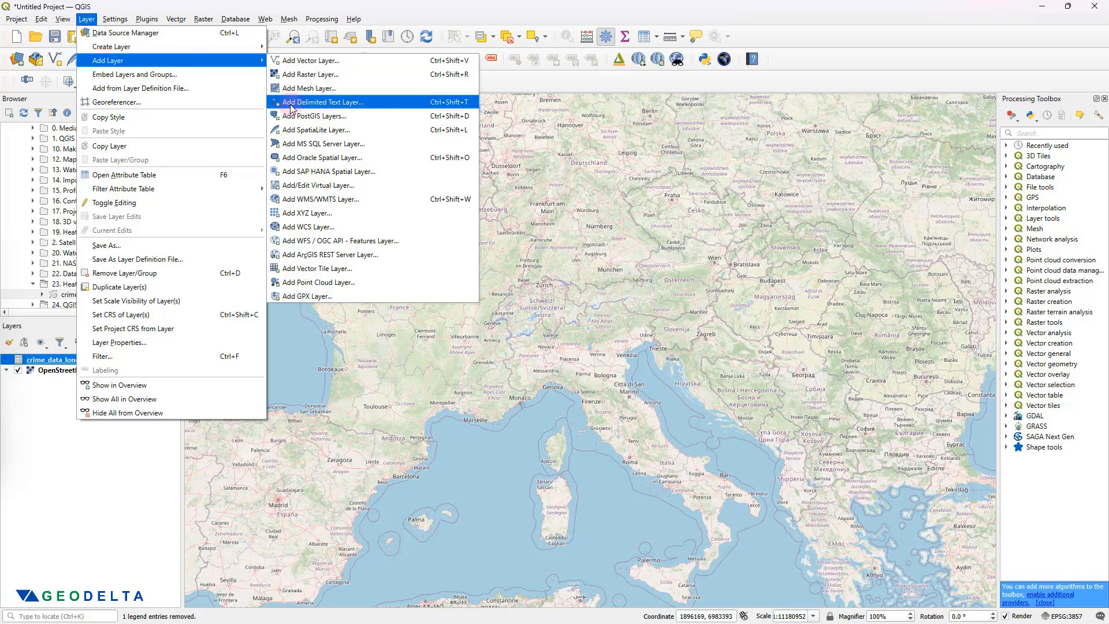
click(331, 104)
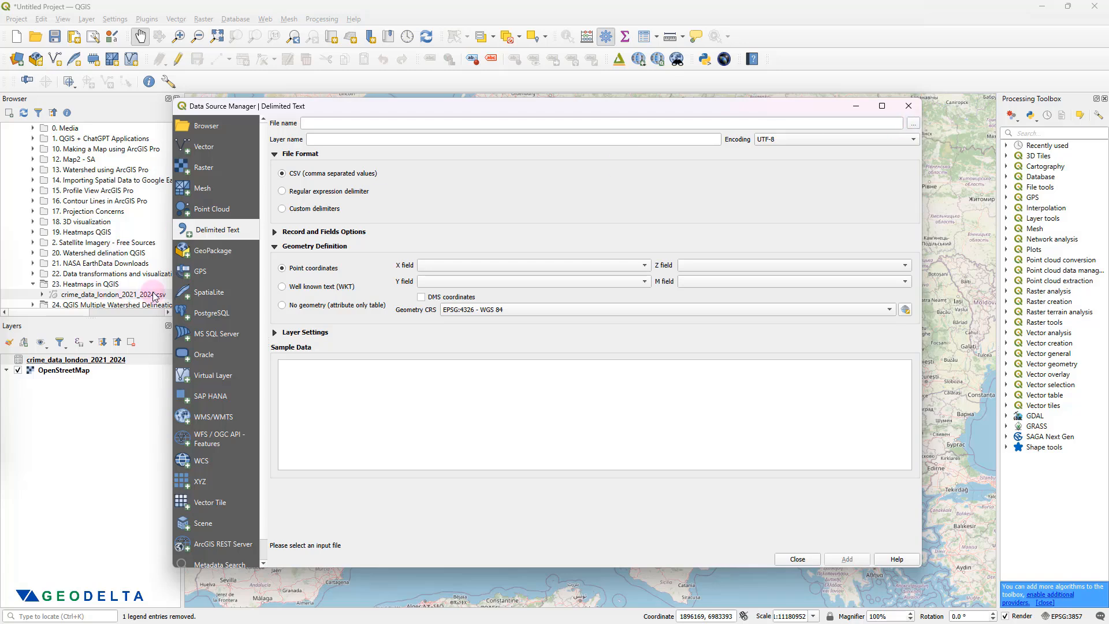
click(913, 123)
click(297, 207)
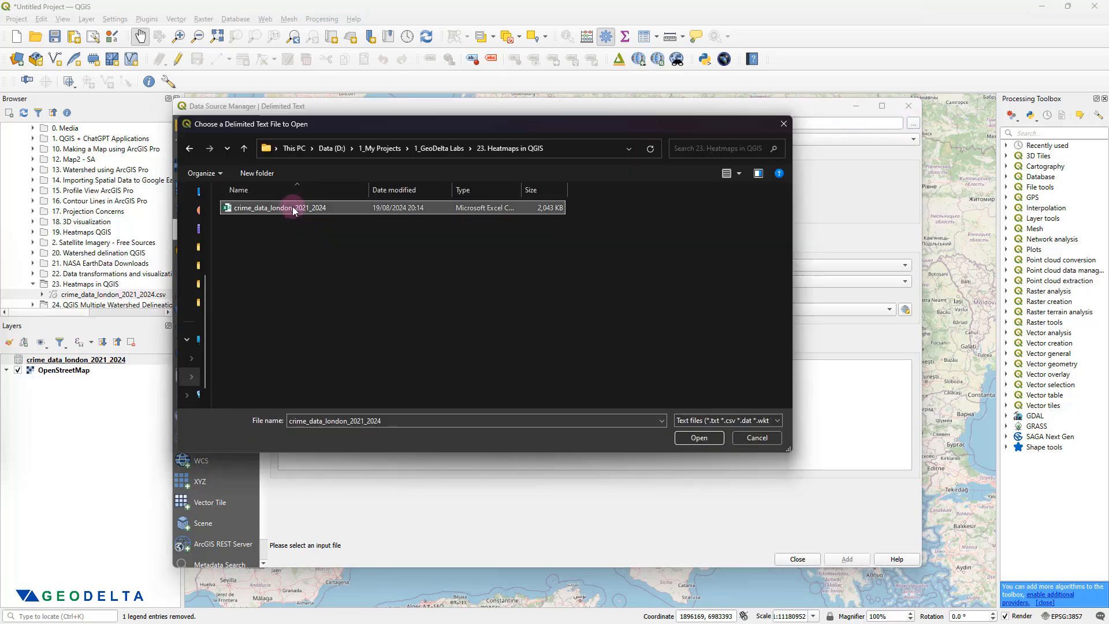
click(697, 438)
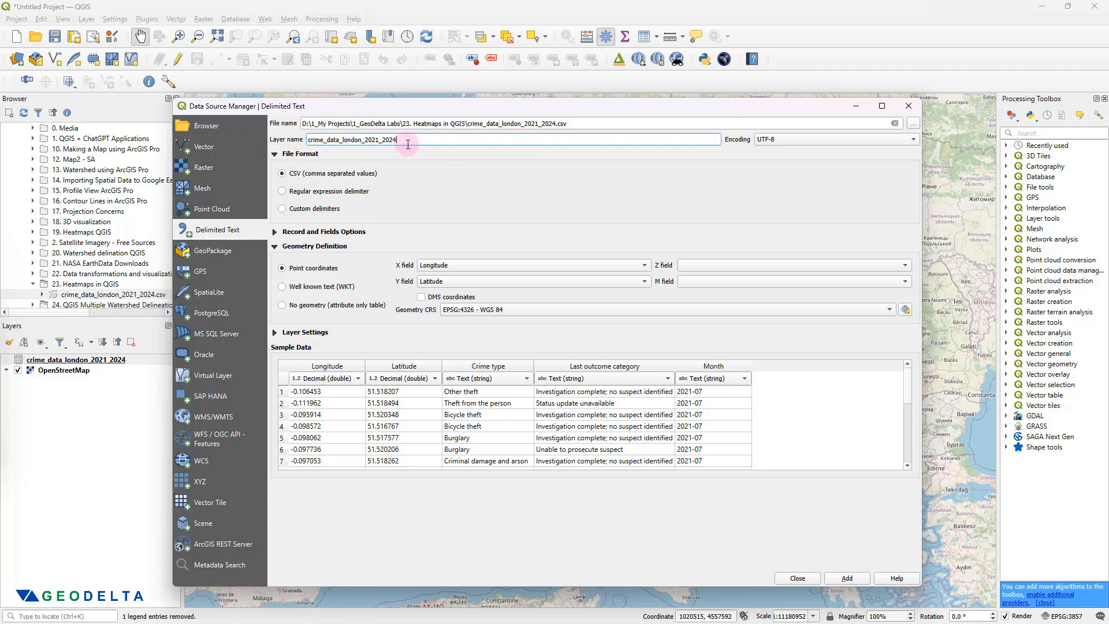
Step: Name the delimited text layer "Crime Incidents in London 2021 to 2024"
drag(403, 139, 299, 131)
text(Crim)
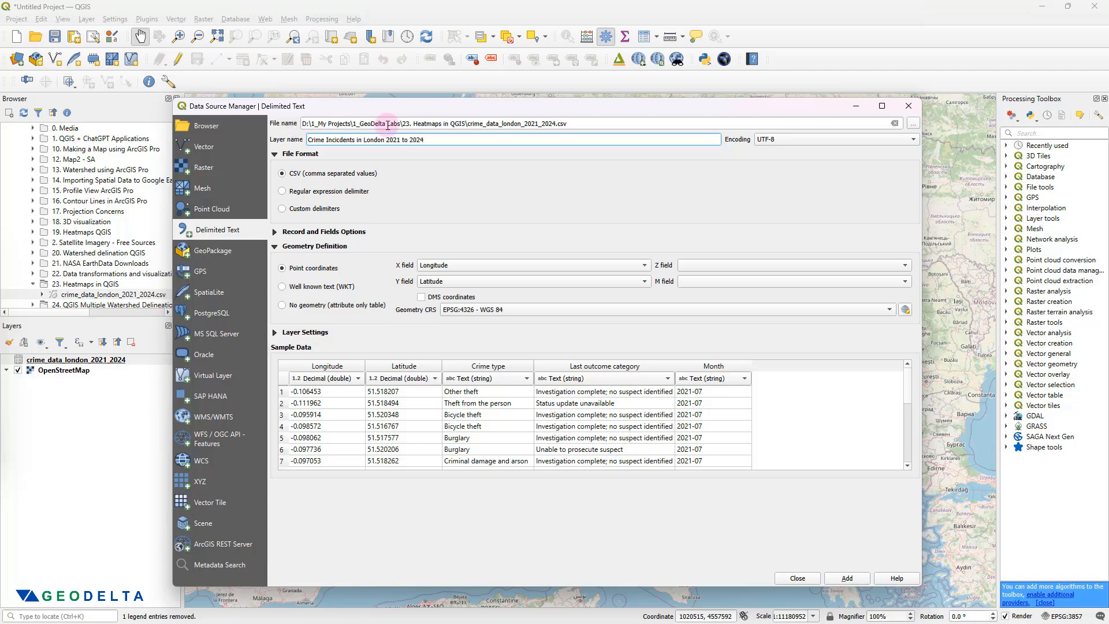
click(485, 188)
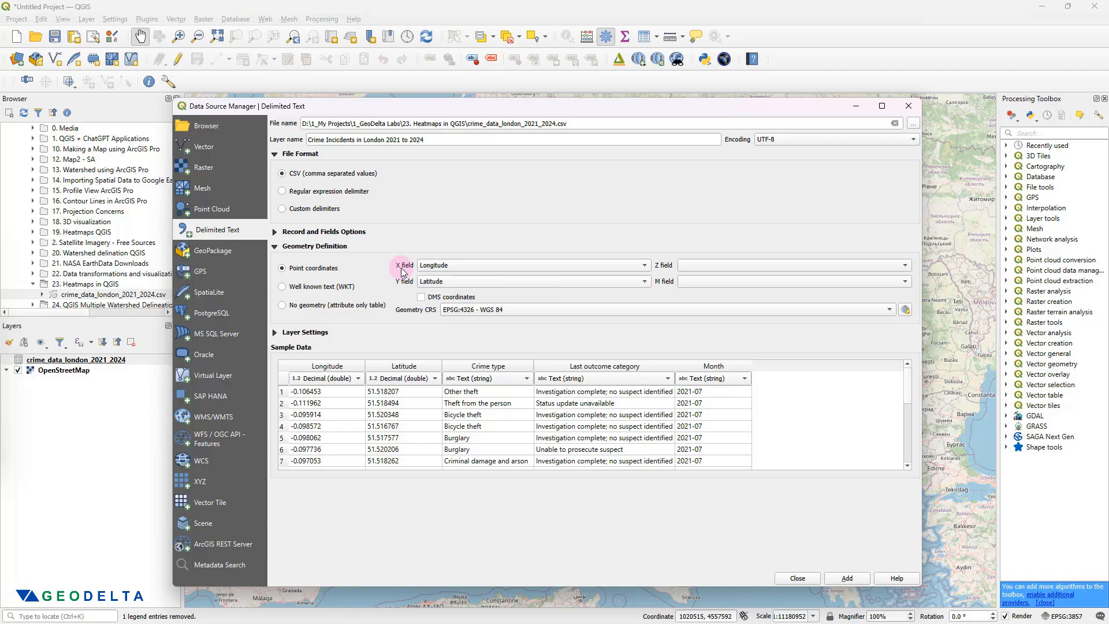
Step: Choose Longitude as the X field of the point coordinates and review the sample data rows
scroll(348, 377, up, 1)
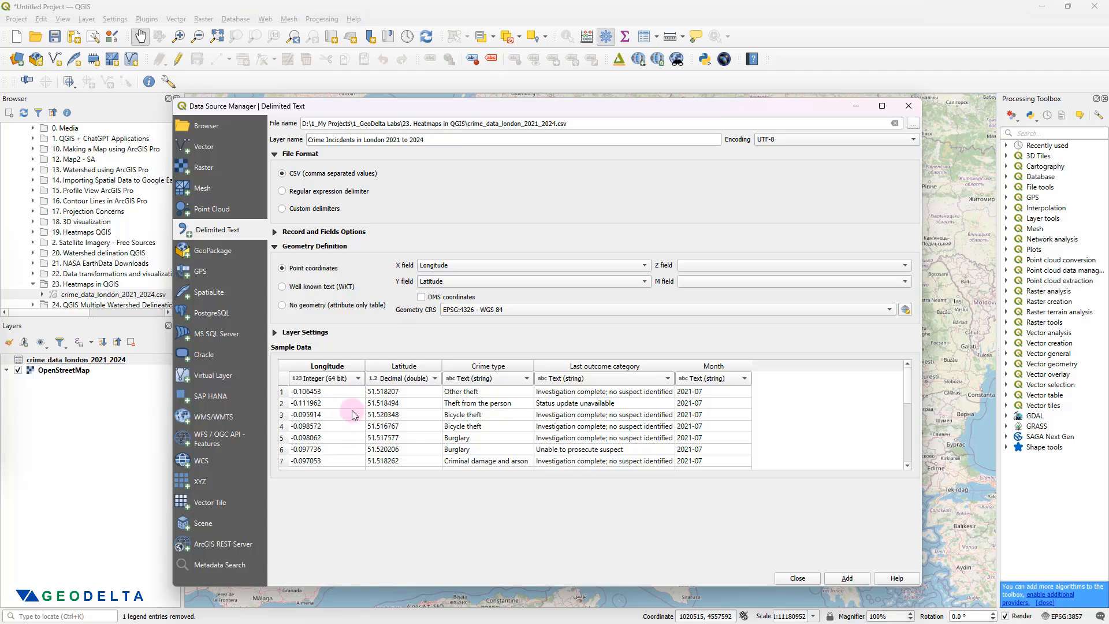
click(459, 266)
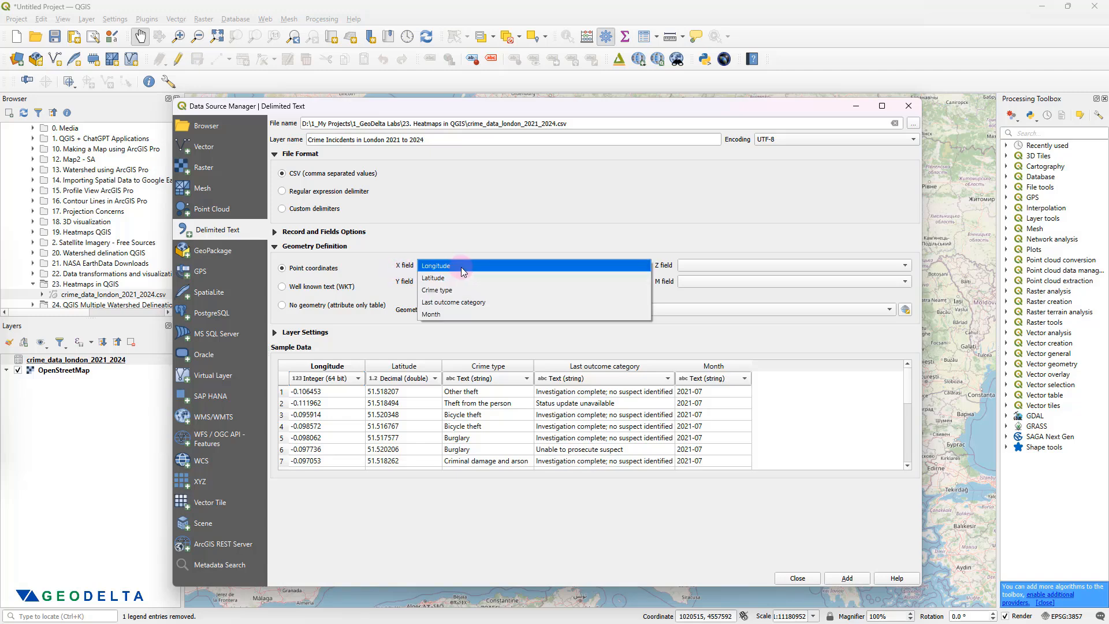
click(461, 266)
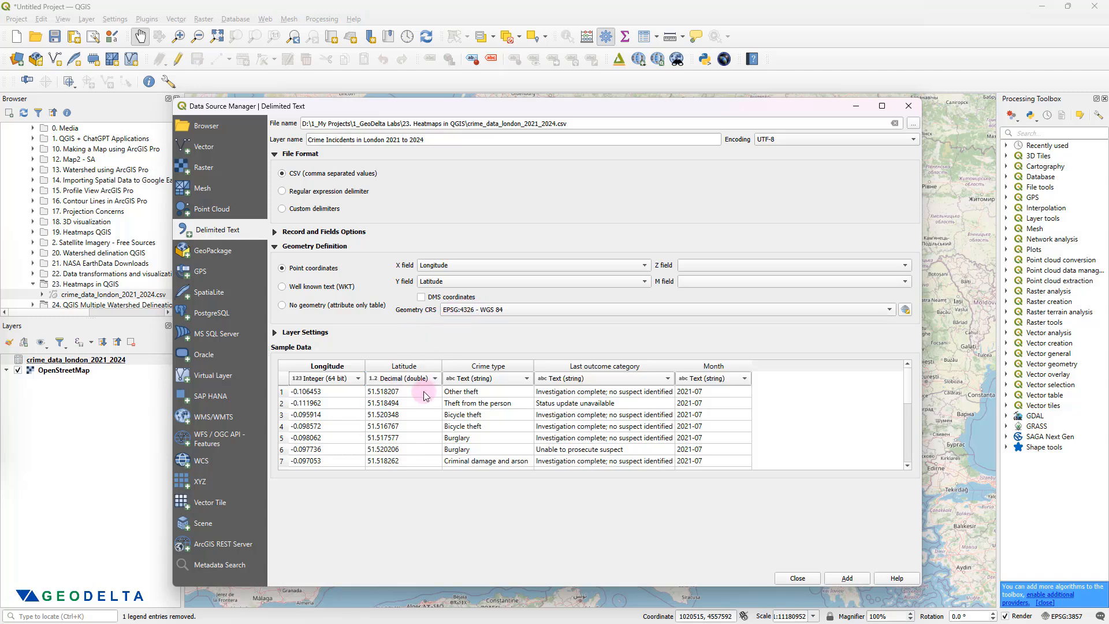
scroll(332, 417, down, 4)
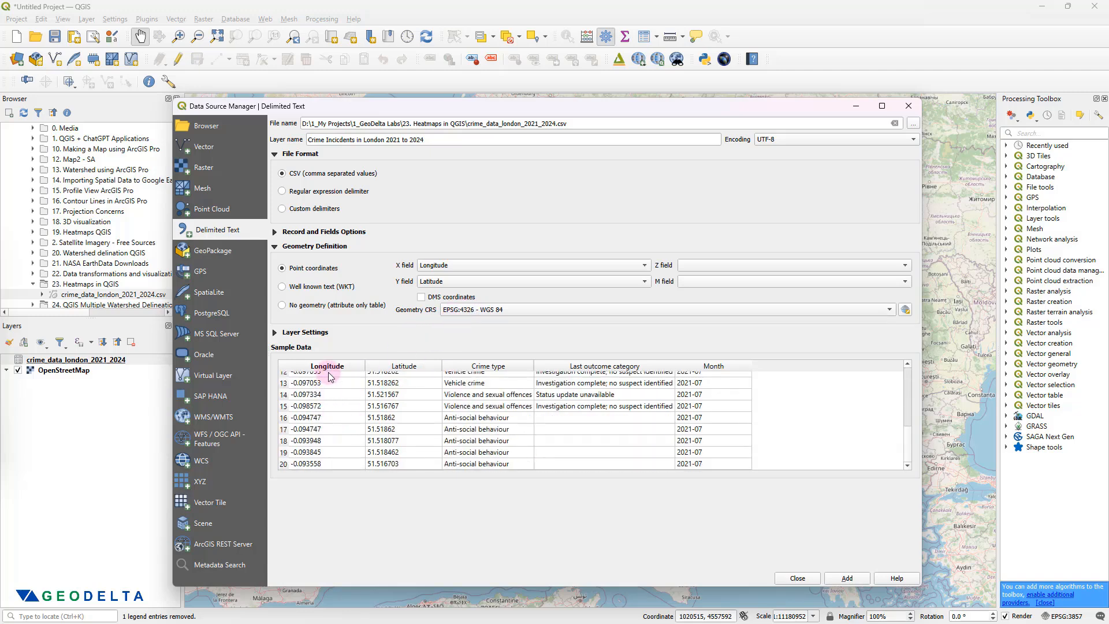
scroll(403, 407, up, 5)
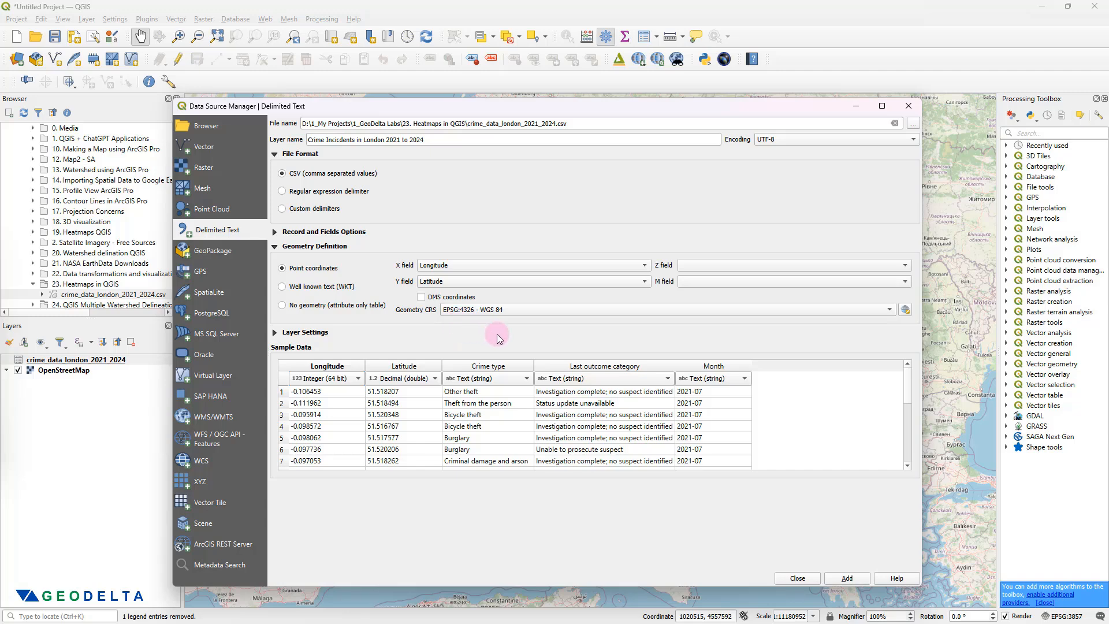
Step: Add the configured crime incidents point layer to the map and close the data source dialog
click(848, 579)
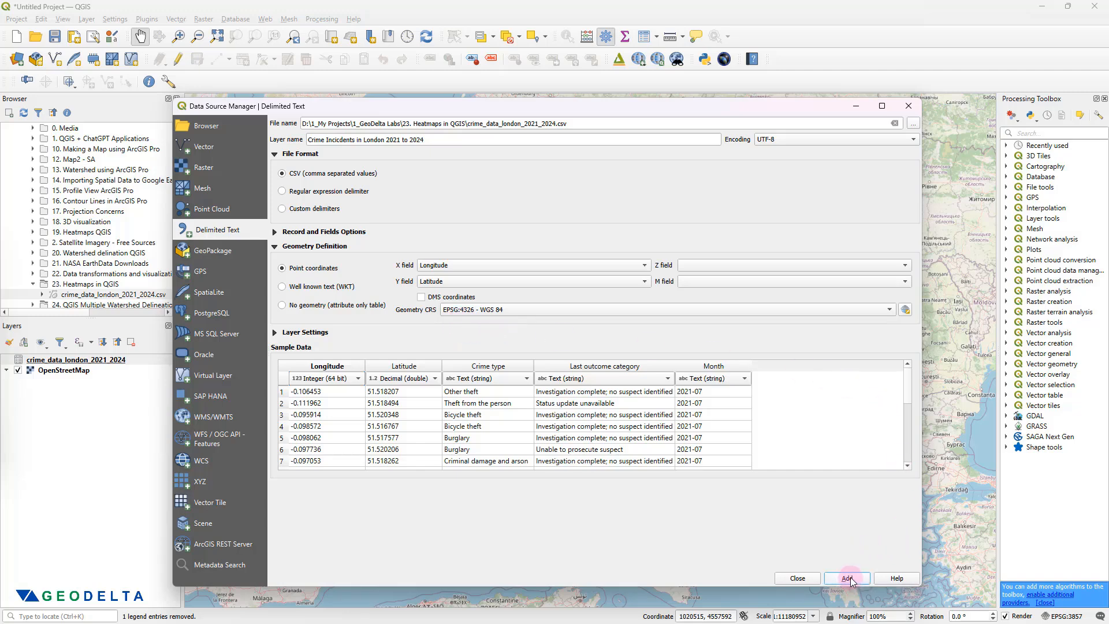
click(797, 578)
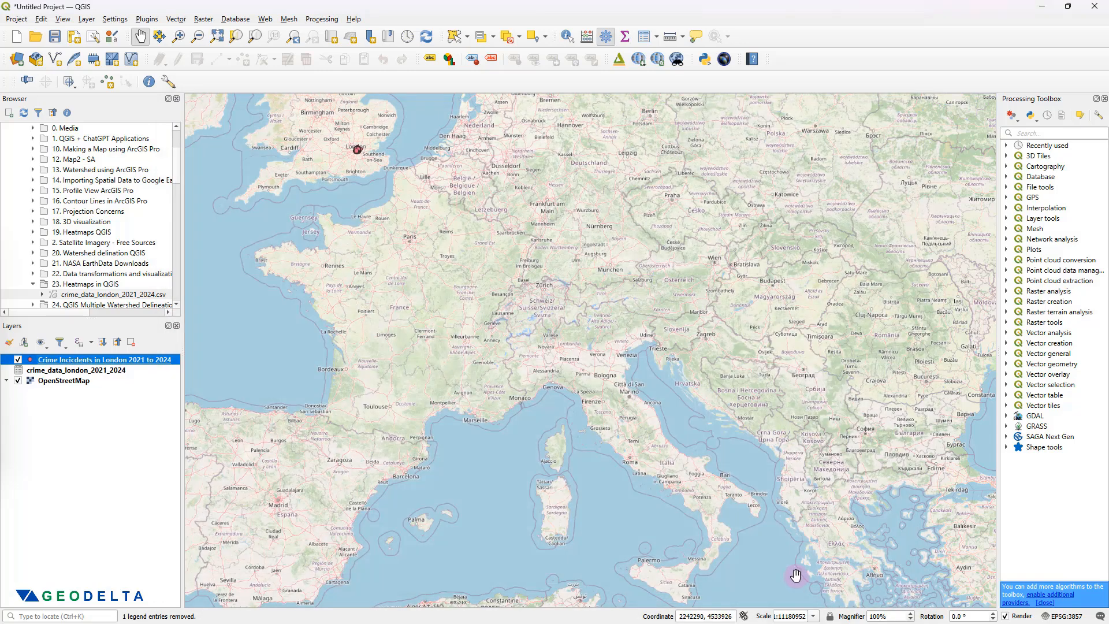
drag(401, 202, 488, 335)
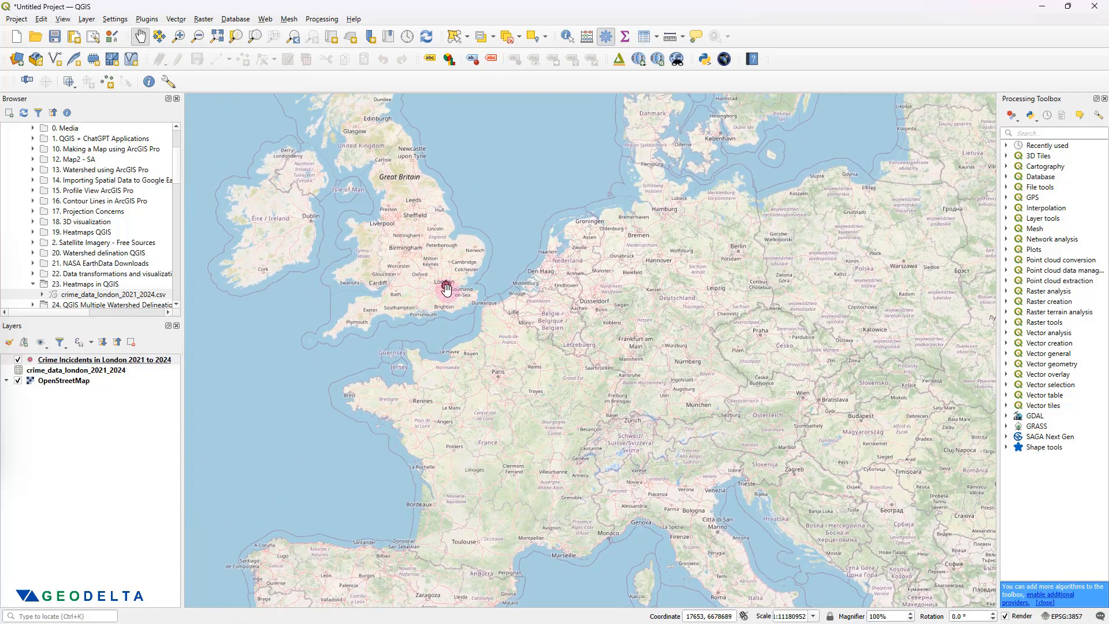
Step: Examine how the crime incident points are distributed across central London on the map
scroll(445, 285, up, 1)
scroll(445, 284, up, 5)
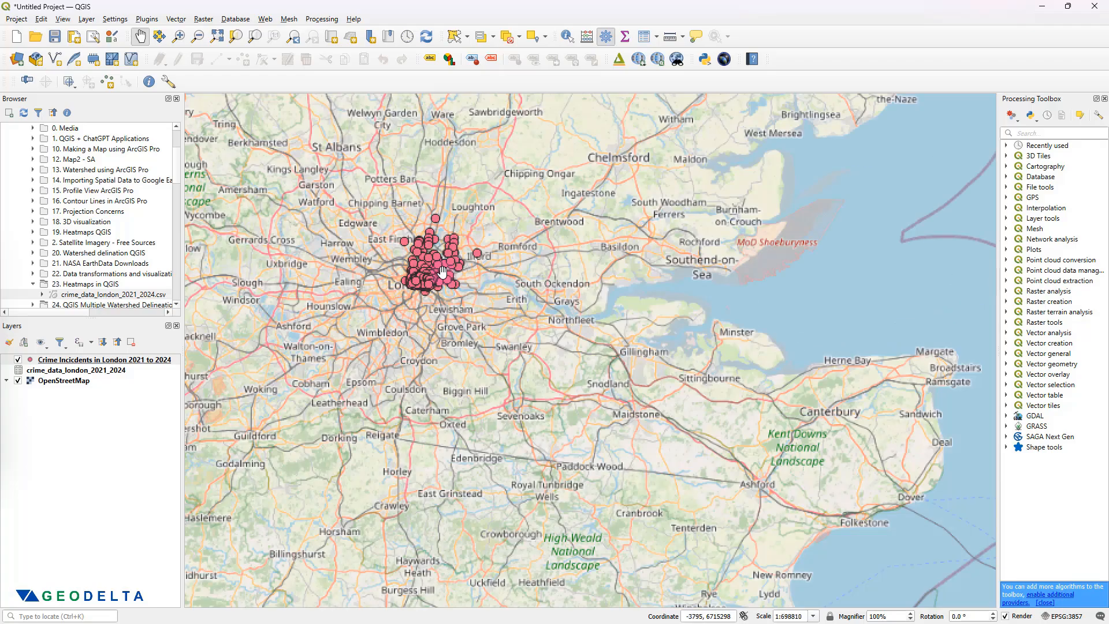
scroll(420, 306, up, 1)
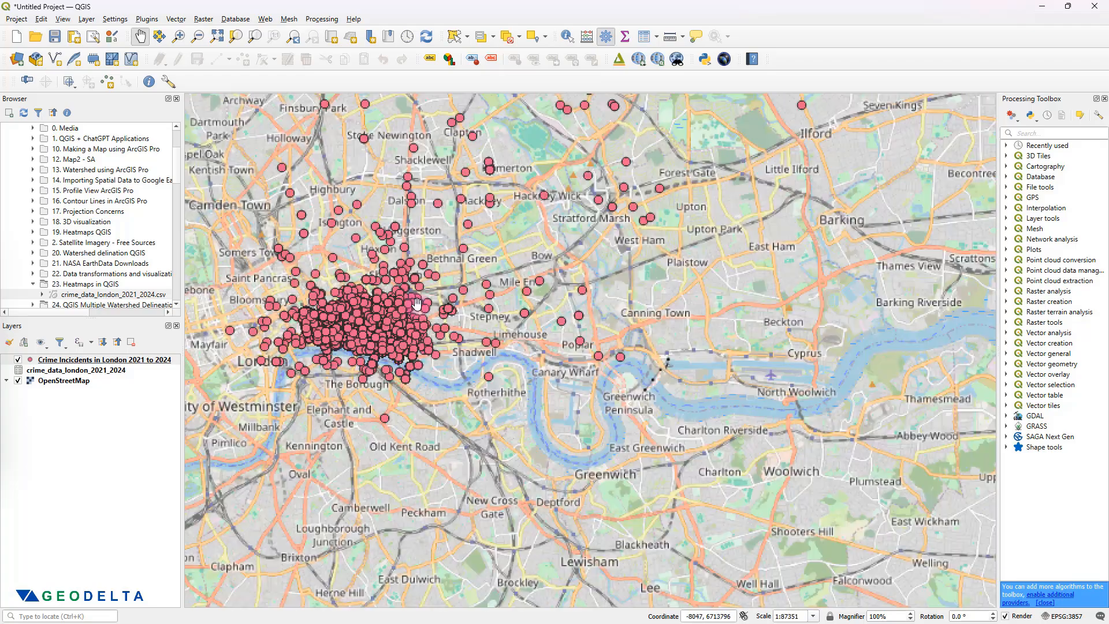
drag(507, 311, 711, 356)
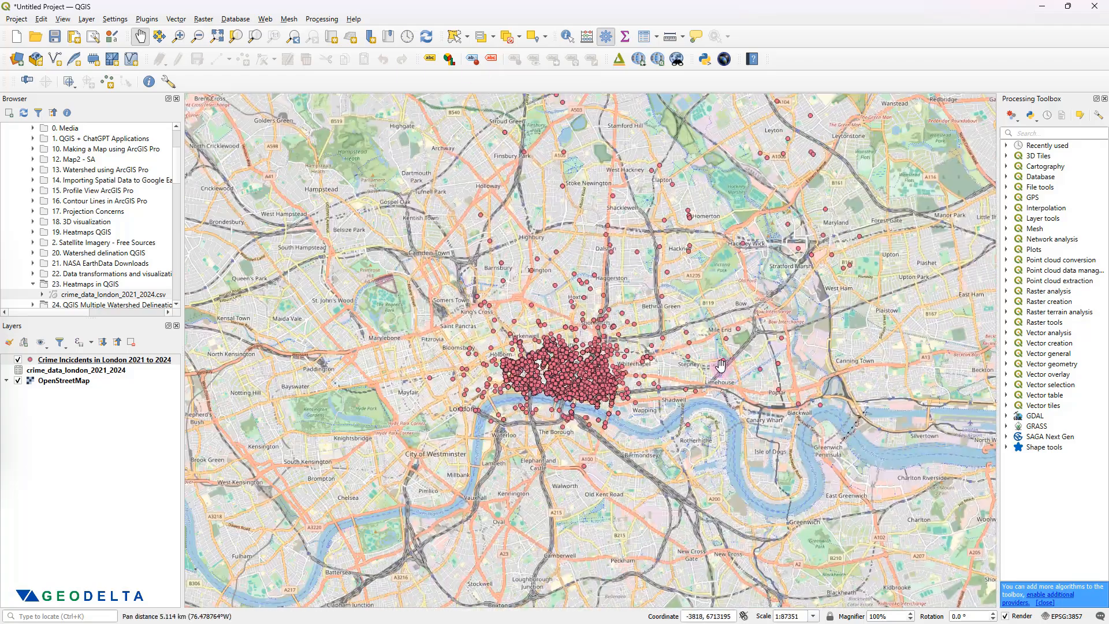
scroll(662, 269, up, 1)
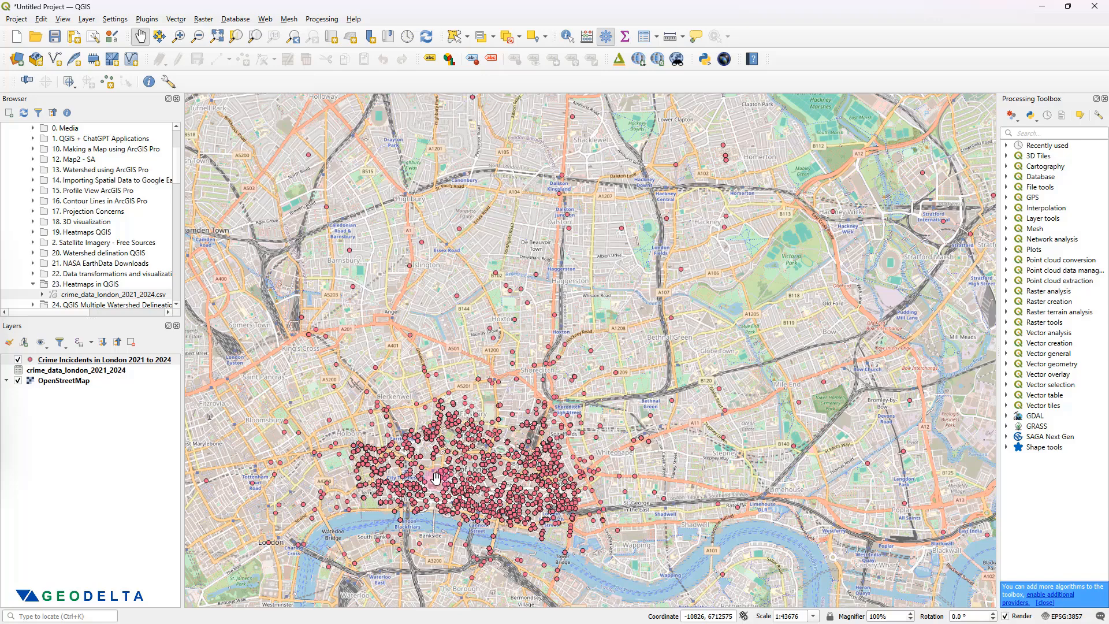
Step: Review the general, provider and coordinate system information of the Crime Incidents in London 2021 to 2024 layer
right_click(77, 361)
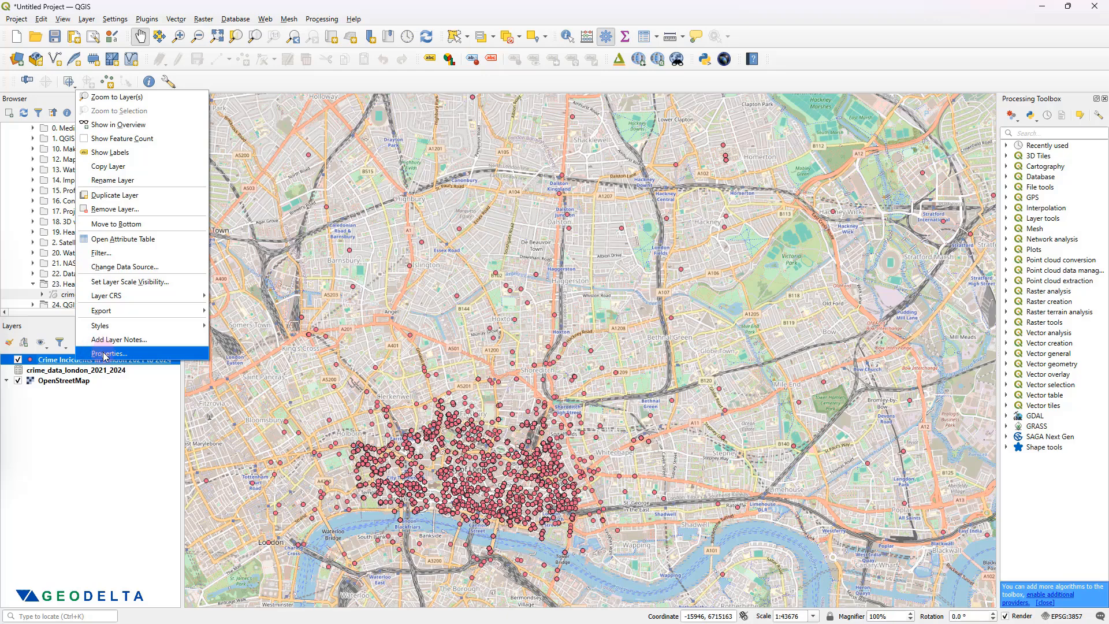
click(105, 353)
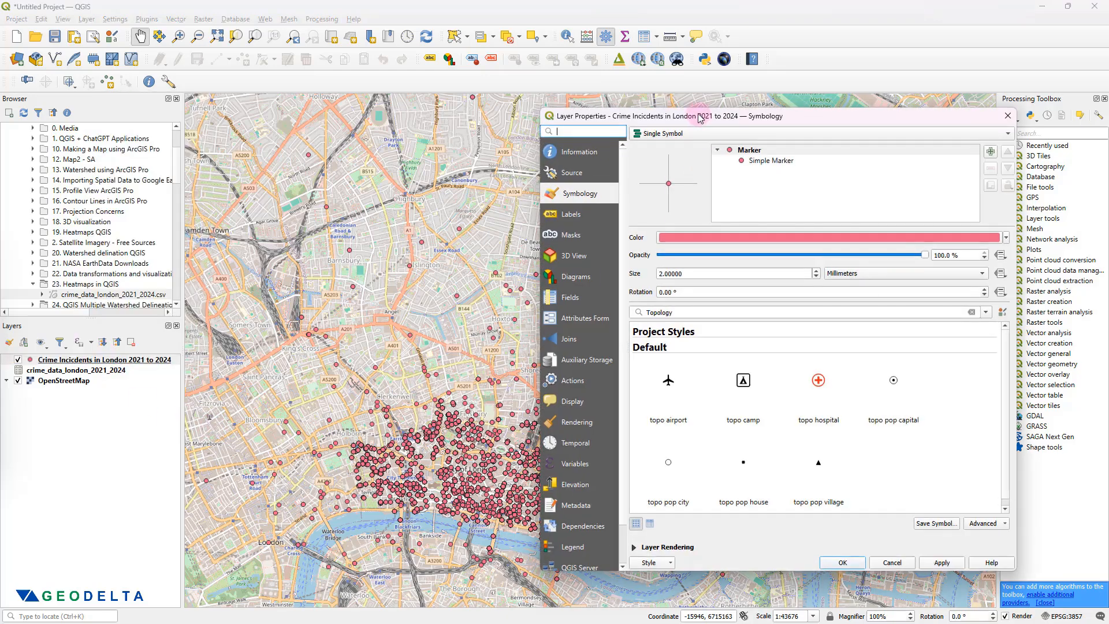
drag(700, 117, 371, 143)
click(252, 177)
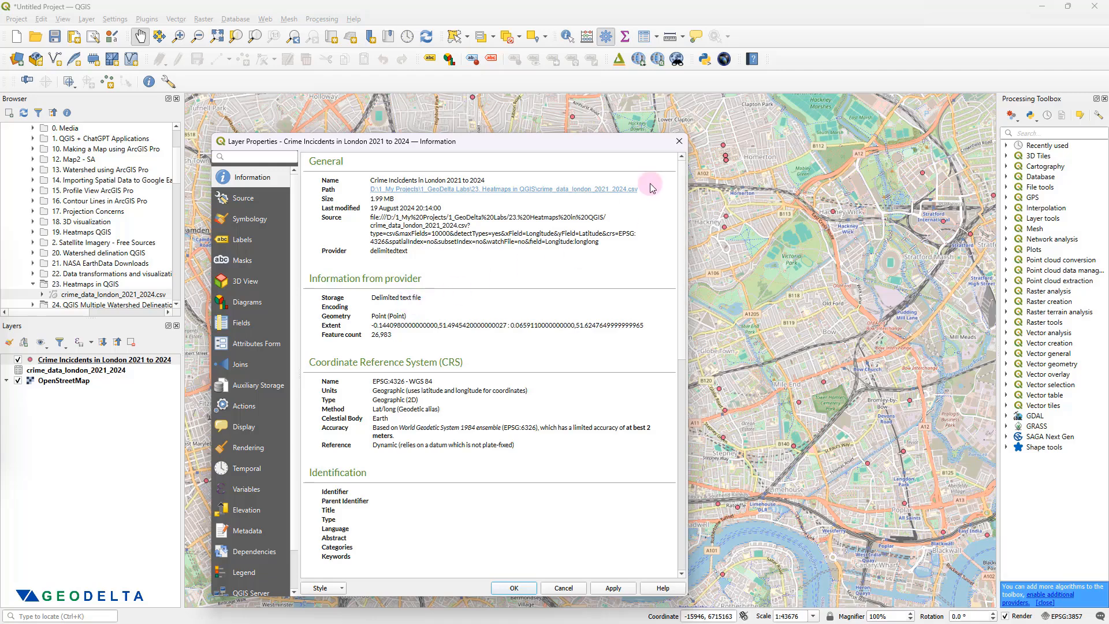
click(679, 141)
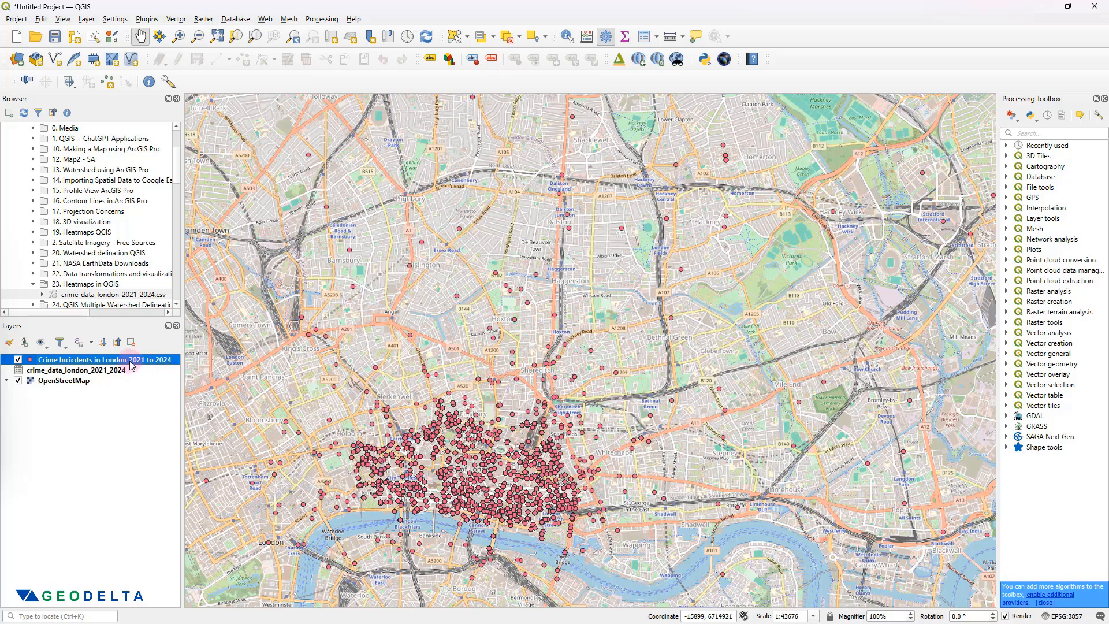
click(127, 450)
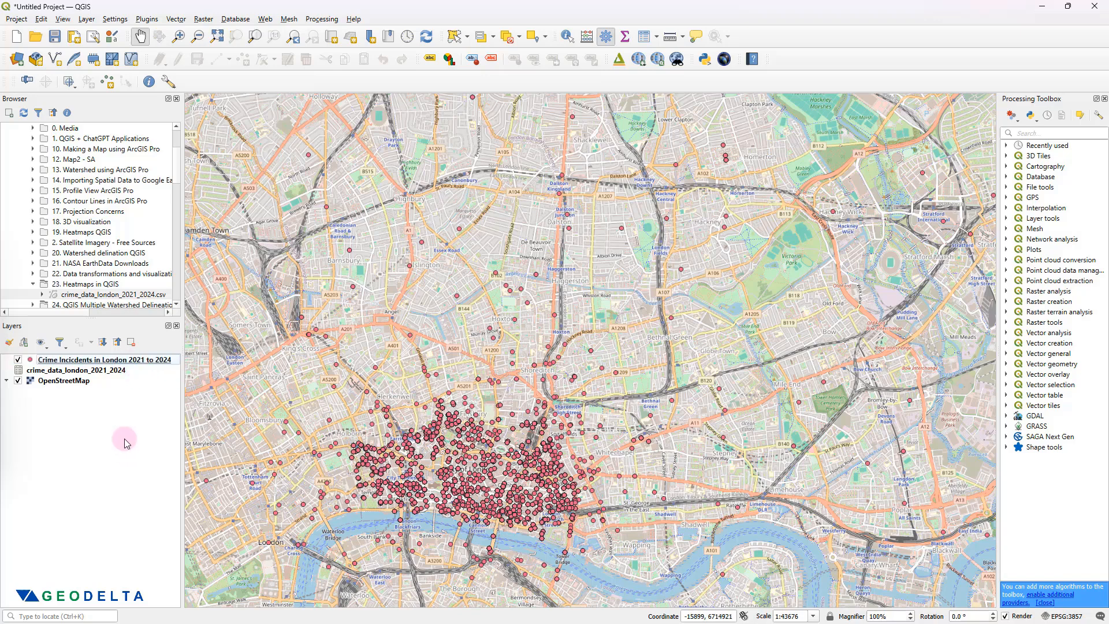
Step: Start exporting the Crime Incidents in London 2021 to 2024 layer's features in ESRI Shapefile format
click(130, 361)
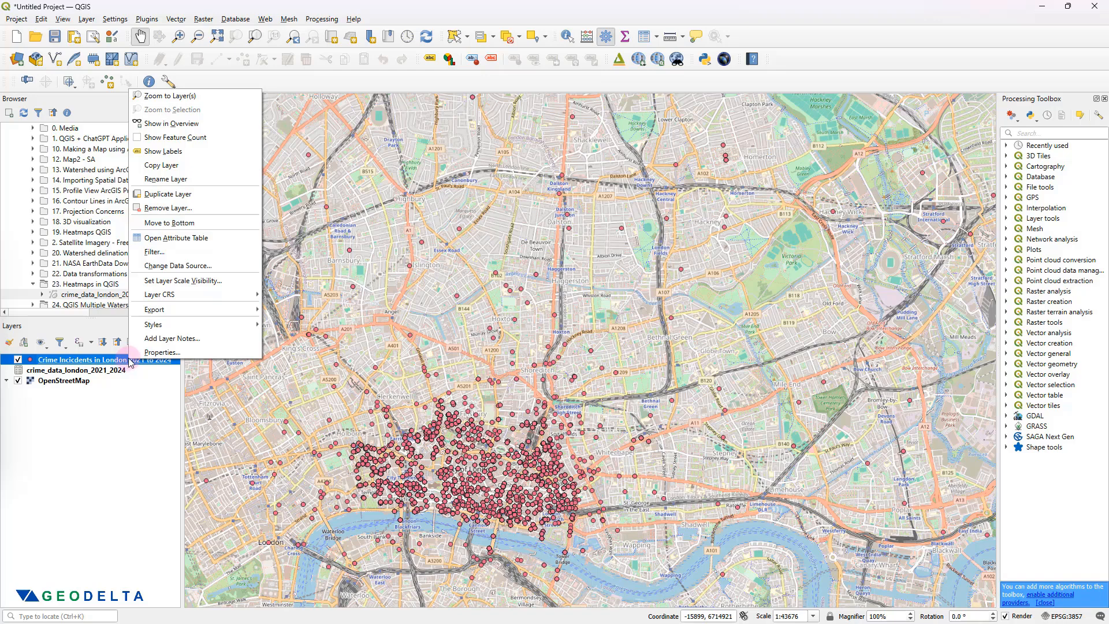
mouse_move(186, 311)
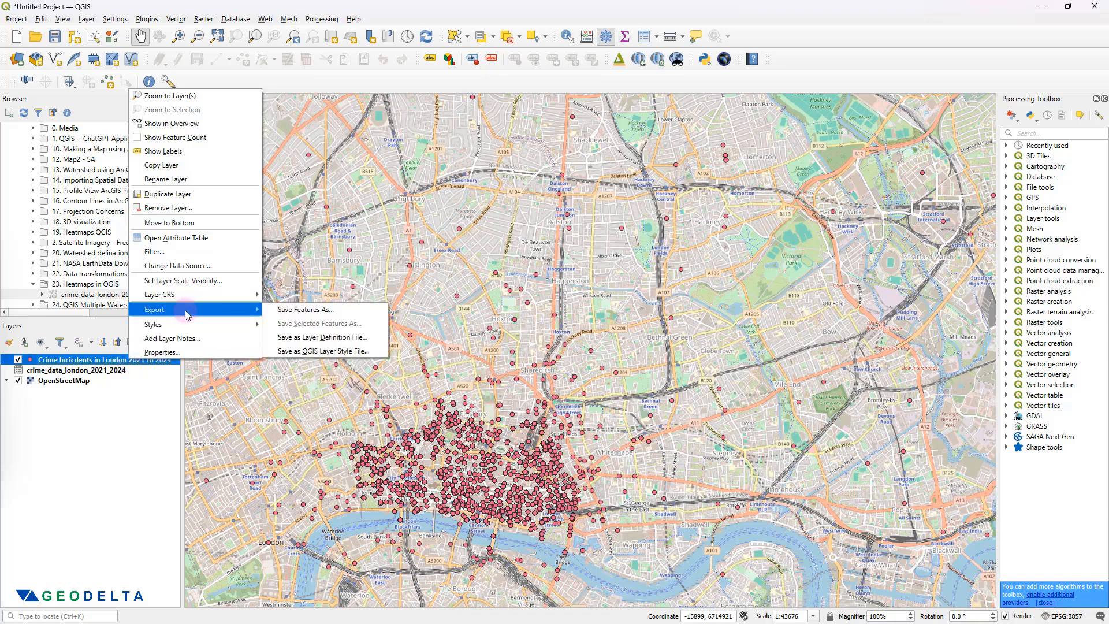
click(310, 311)
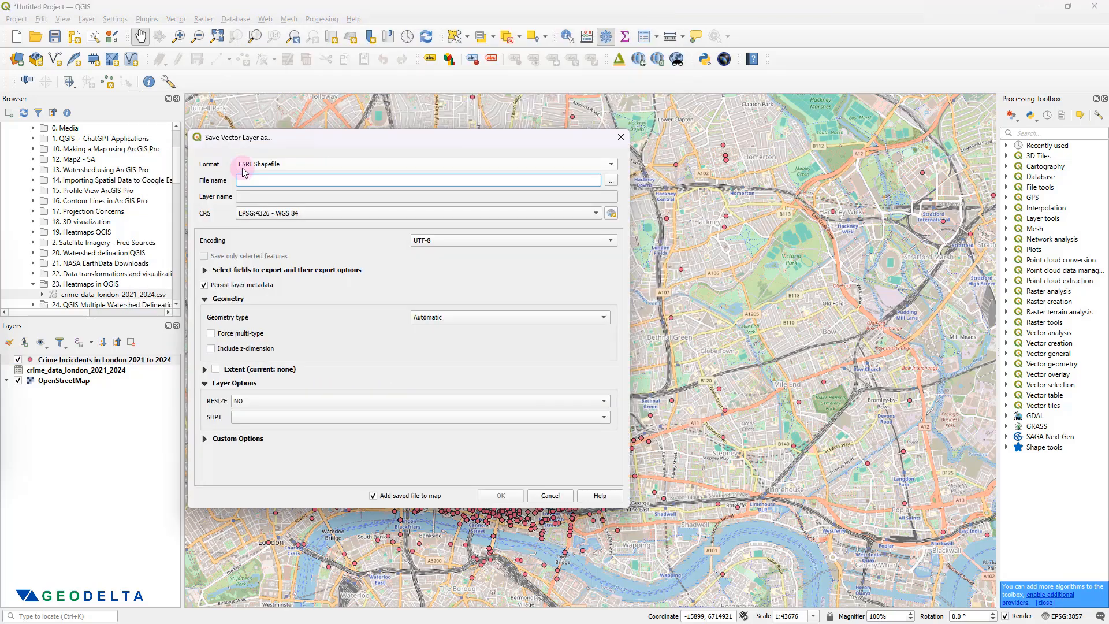
click(261, 164)
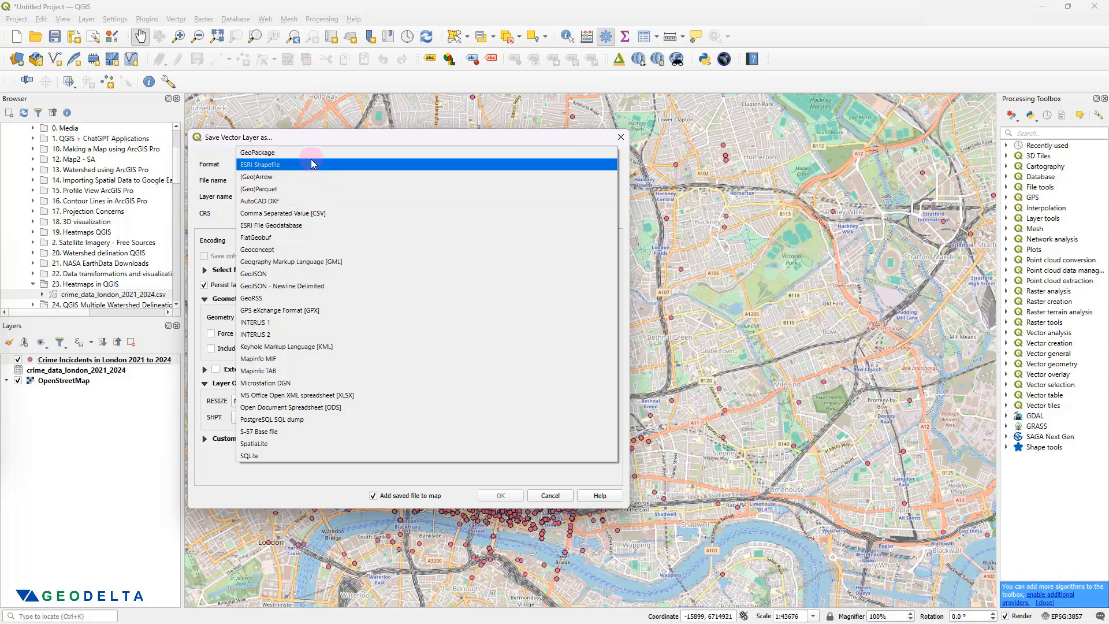
click(270, 166)
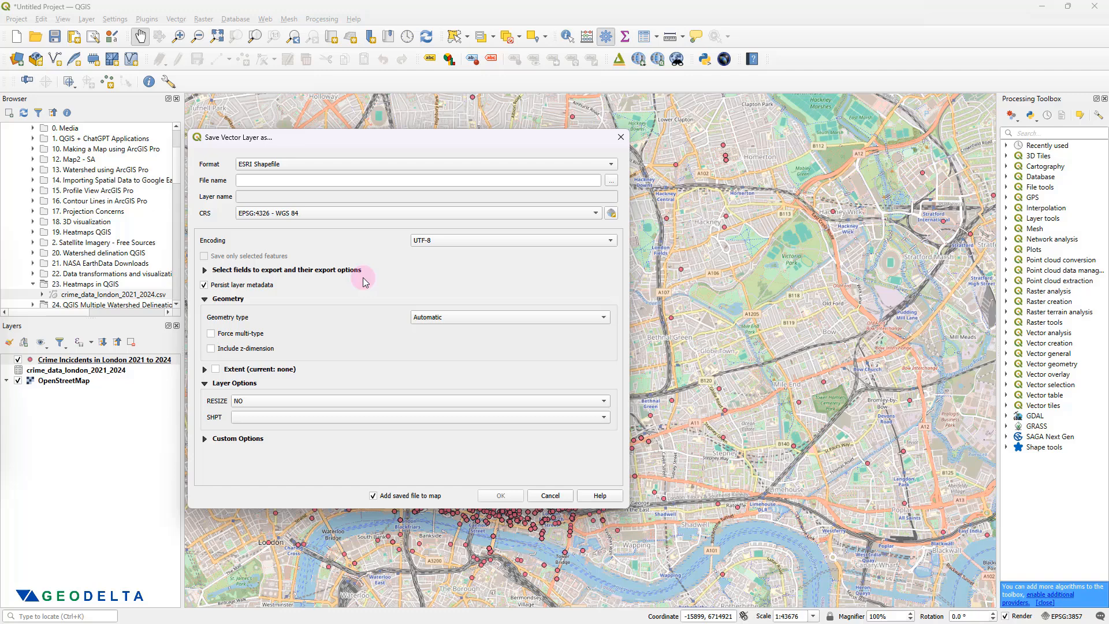
Step: Create a folder named London_crime_incidents inside 23. Heatmaps in QGIS and open it as the save location
click(611, 183)
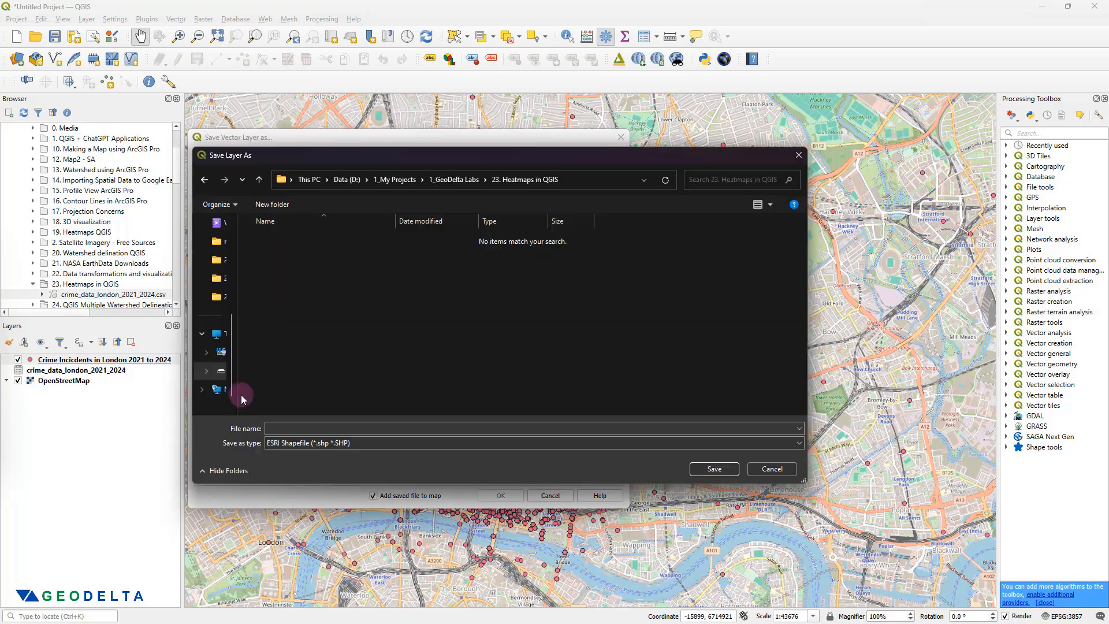
right_click(388, 356)
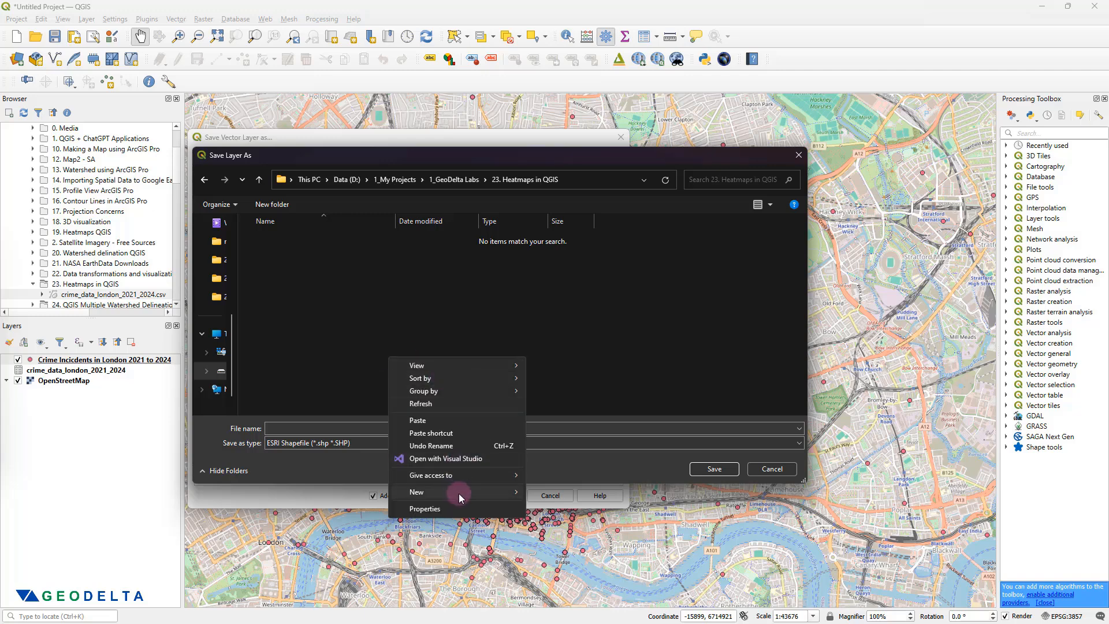
mouse_move(459, 492)
click(578, 346)
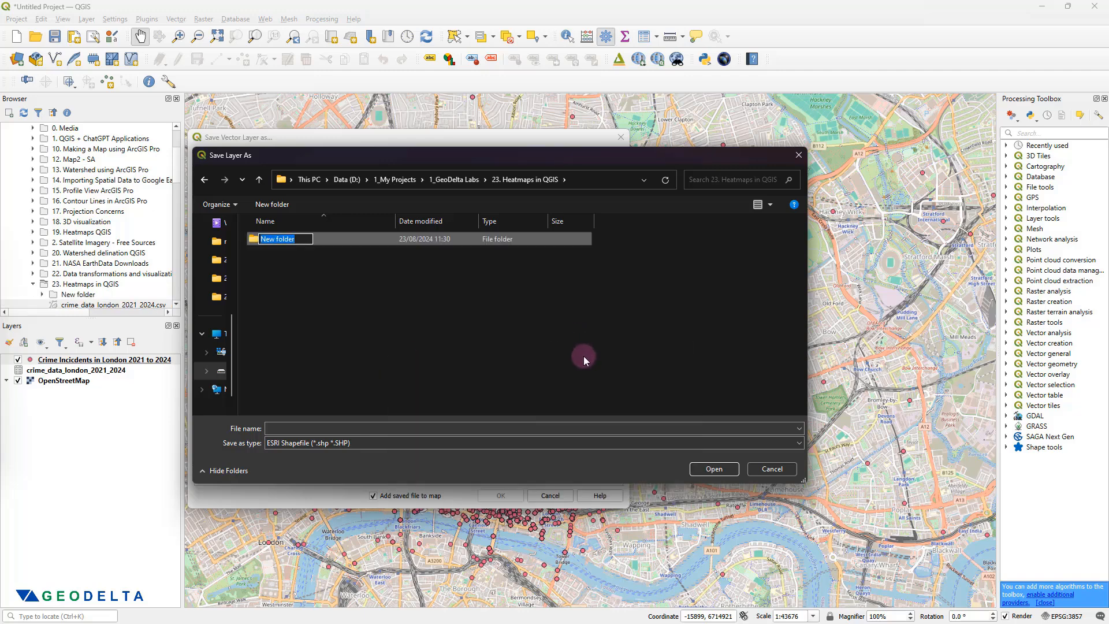
text(London_crime_oincident)
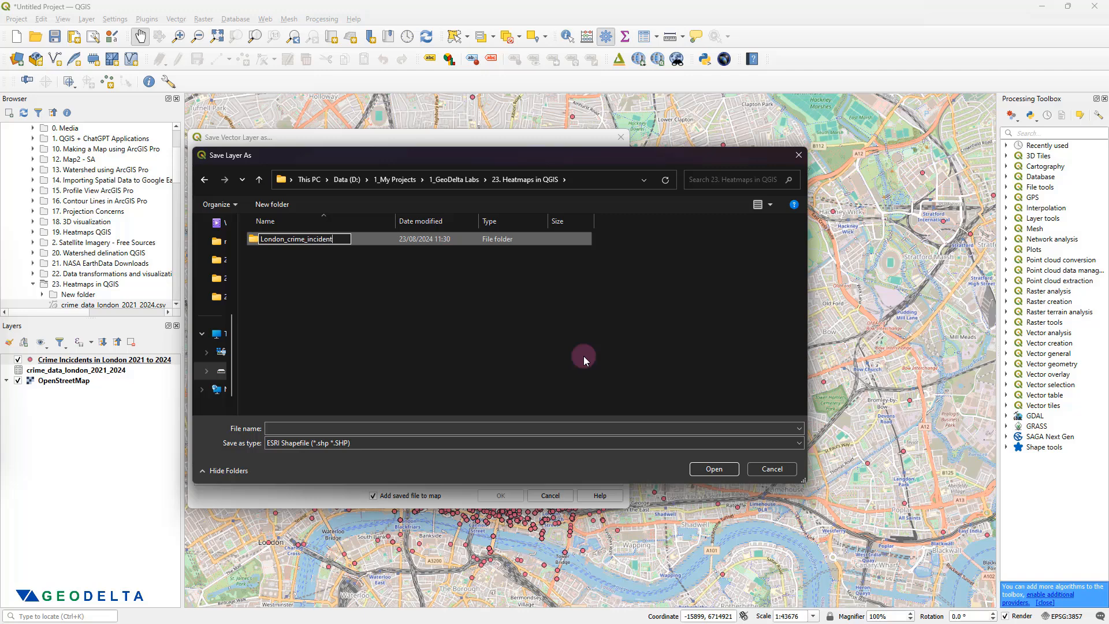
text(s)
key(Return)
key(Return)
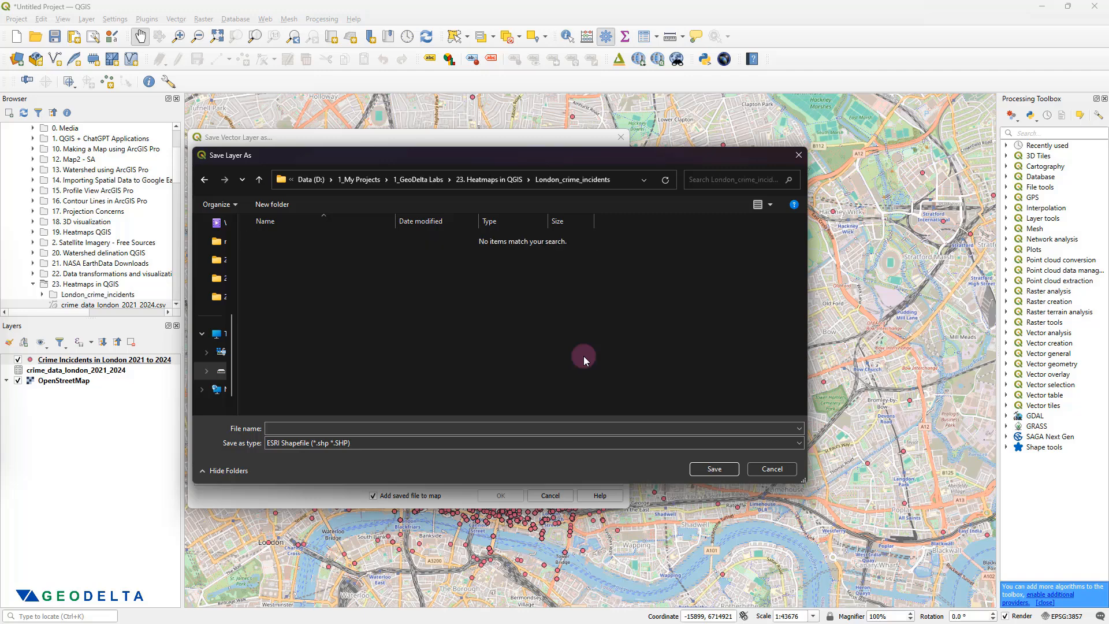
Step: Name the shapefile london_crime_incidents_points and export it, adding the saved file to the map
click(292, 428)
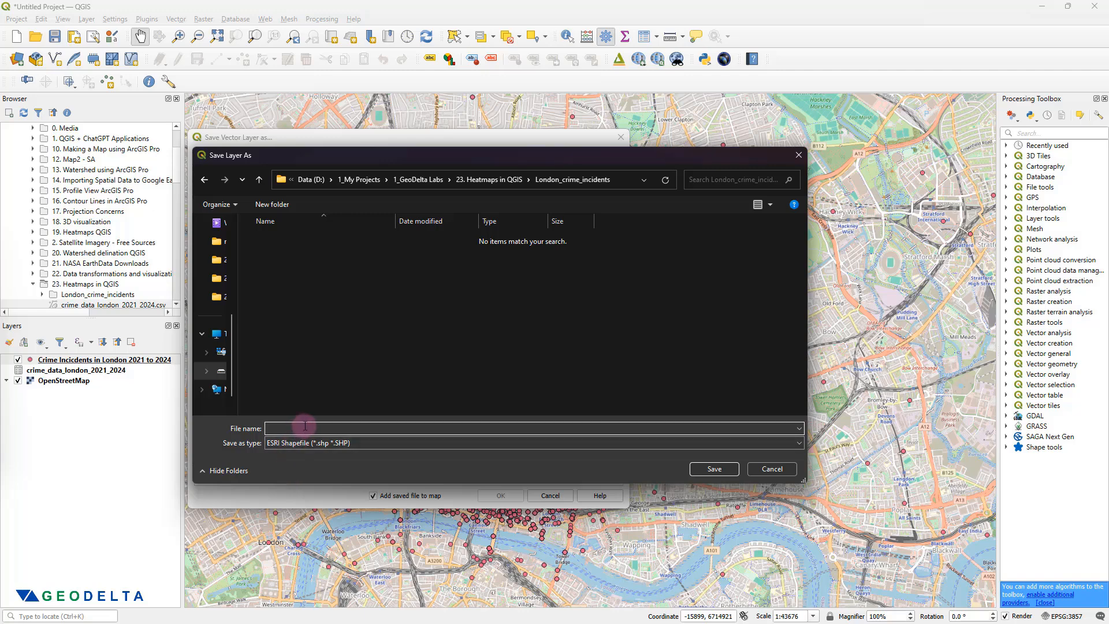
text(london_crime_incidents_points)
click(710, 468)
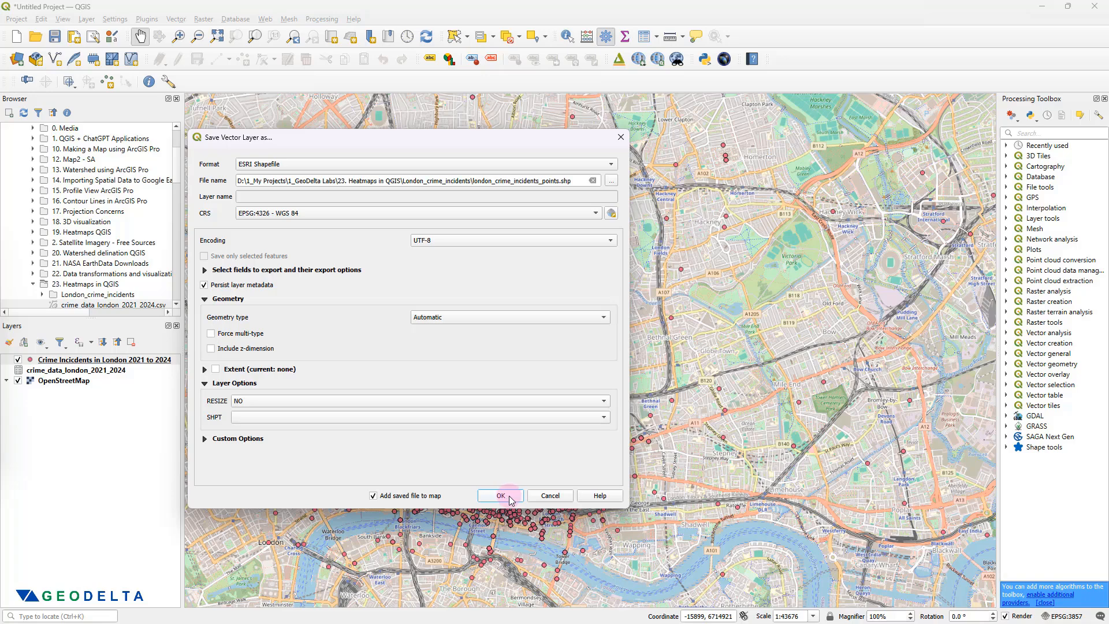
click(510, 500)
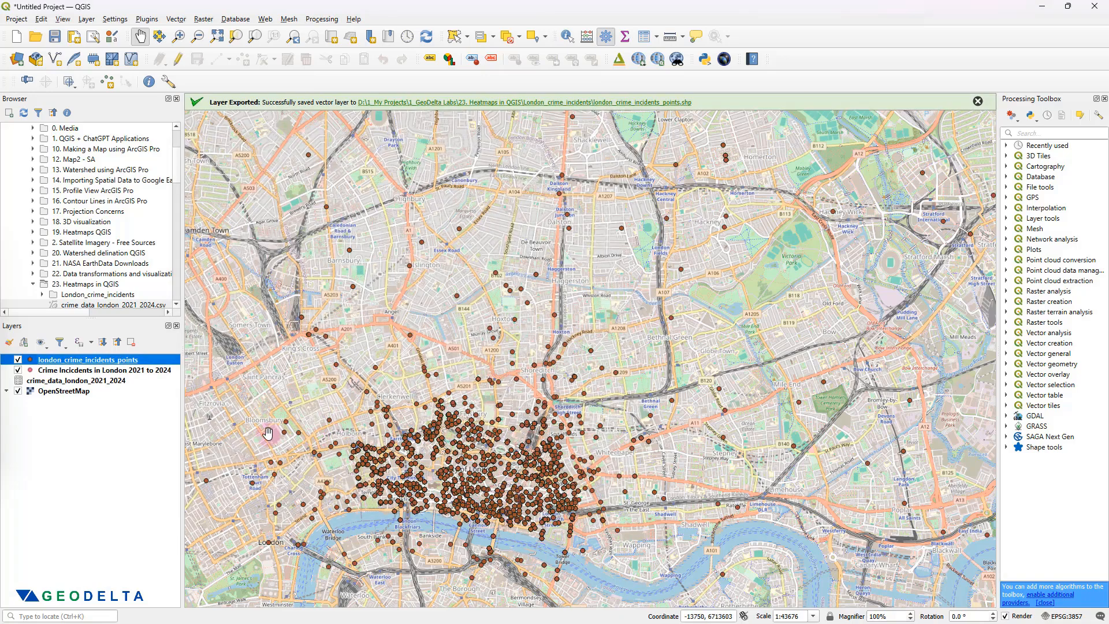
Step: Remove the original Crime Incidents in London 2021 to 2024 delimited text layer from the project
click(114, 372)
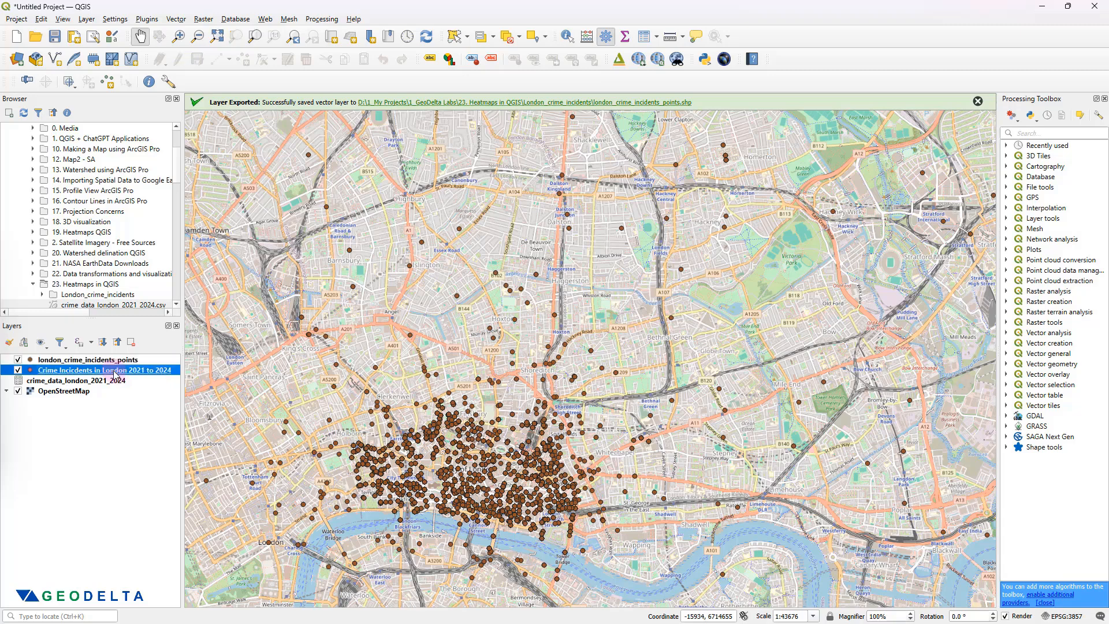
right_click(114, 374)
click(146, 364)
click(694, 141)
right_click(125, 371)
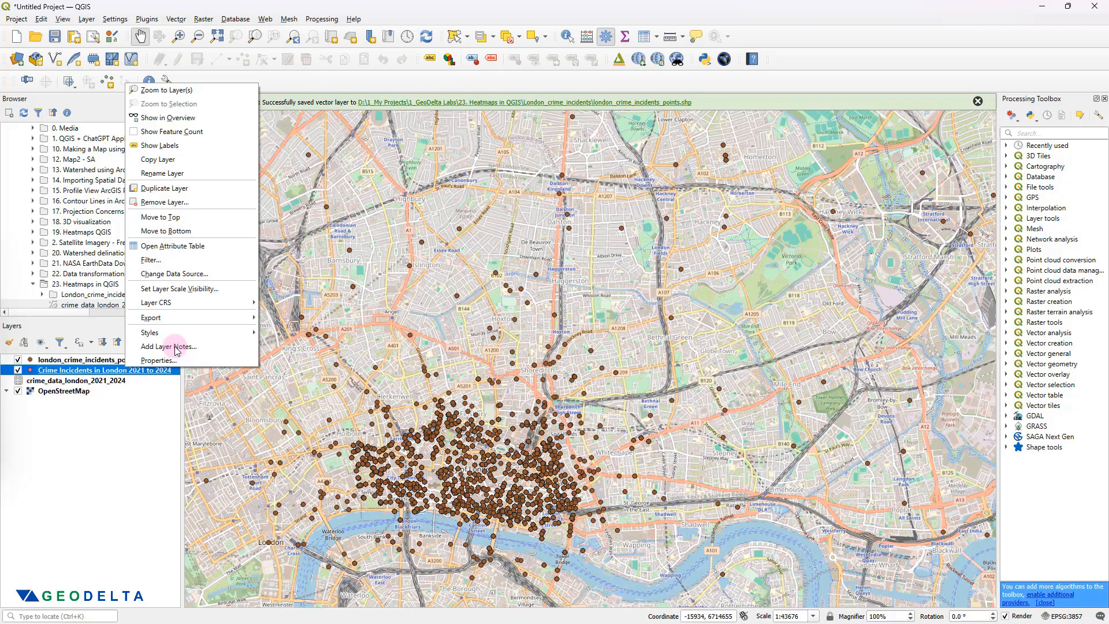
click(189, 201)
click(543, 329)
Step: Switch the symbology of the london_crime_incidents_points layer from single symbol to Heatmap
scroll(443, 217, up, 1)
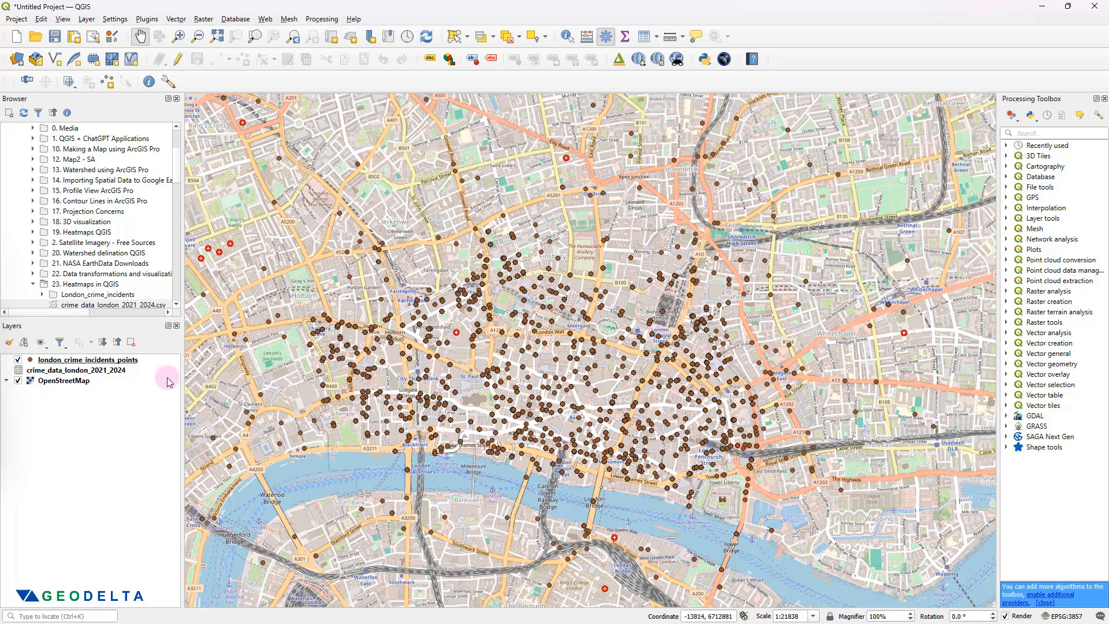
right_click(125, 361)
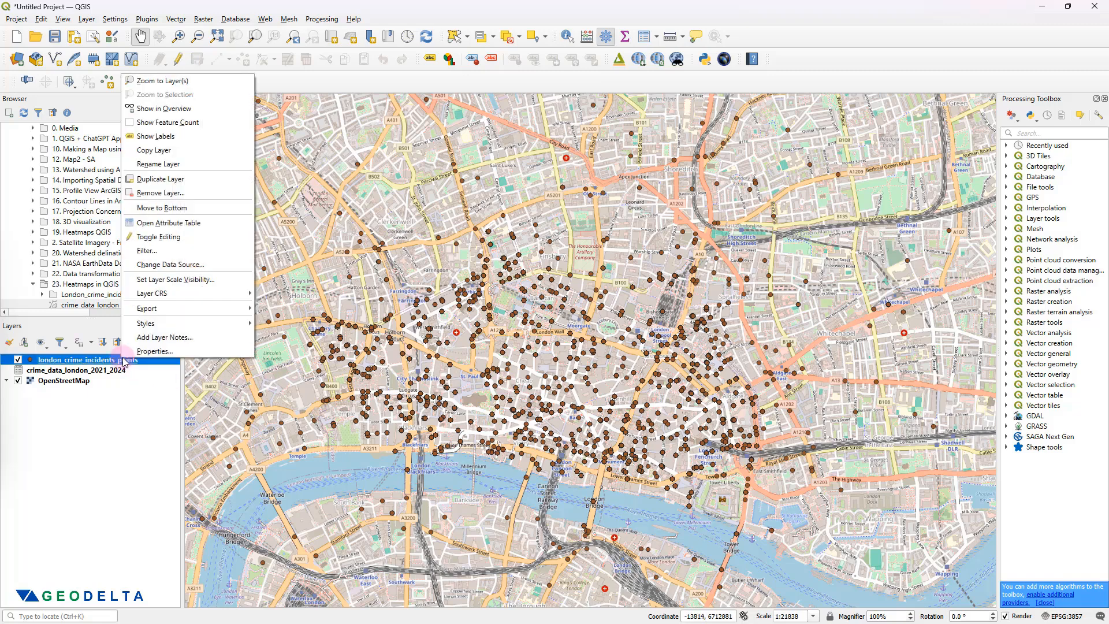
click(156, 351)
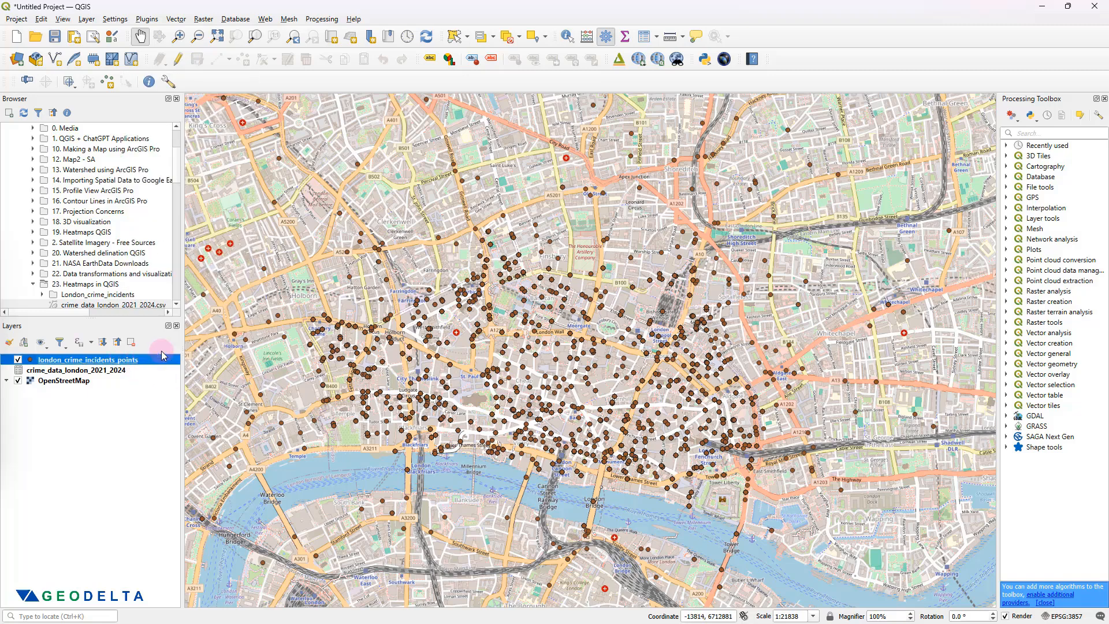
drag(508, 156, 889, 132)
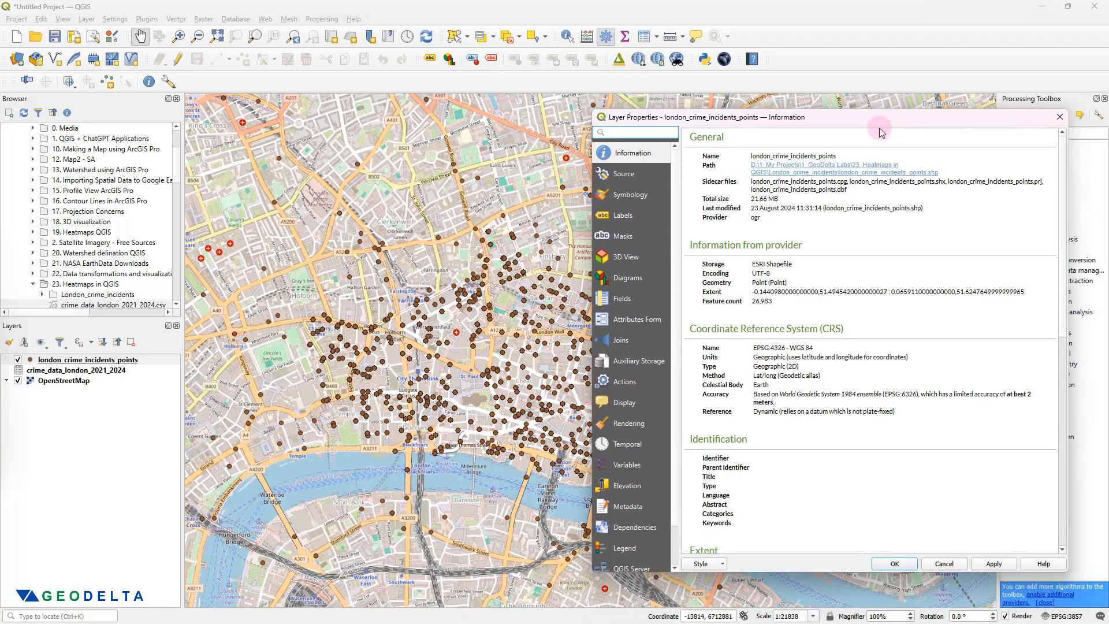
click(642, 196)
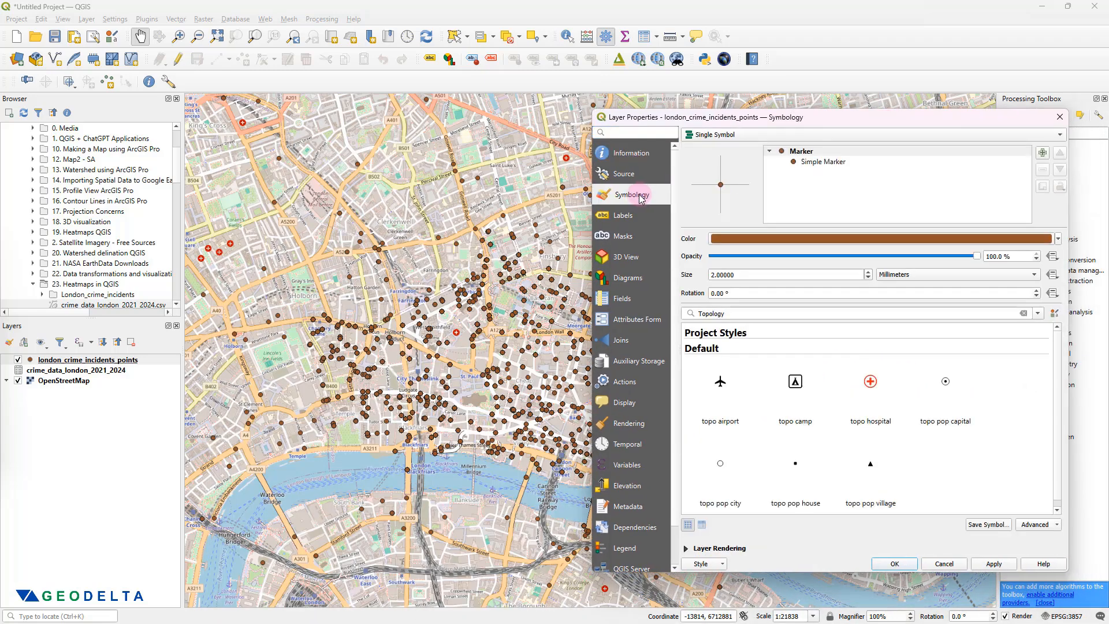
click(737, 136)
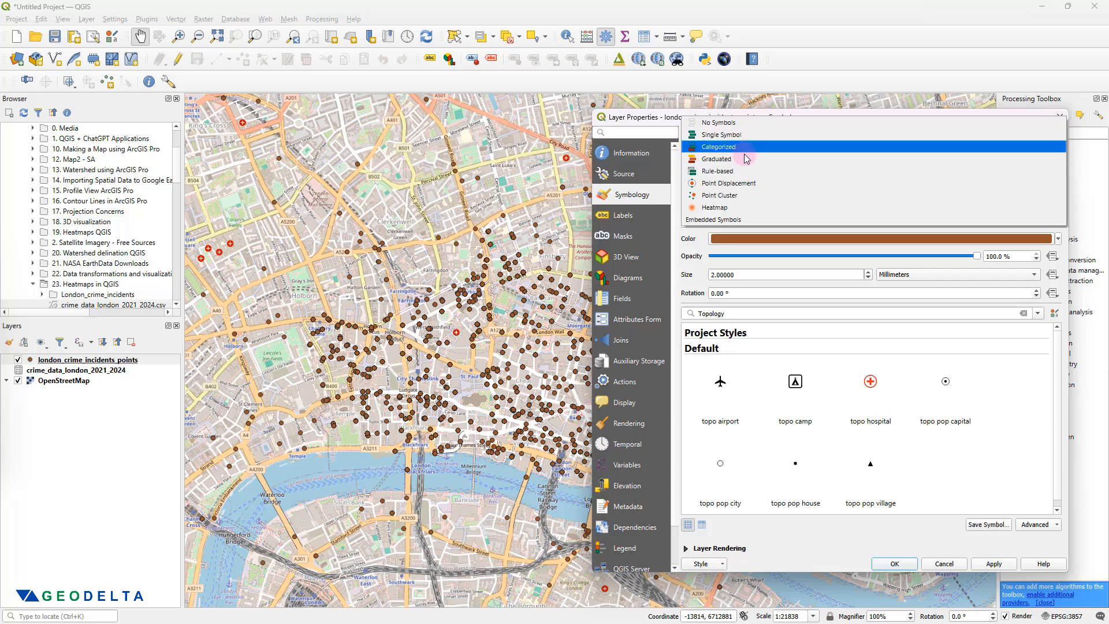
click(715, 209)
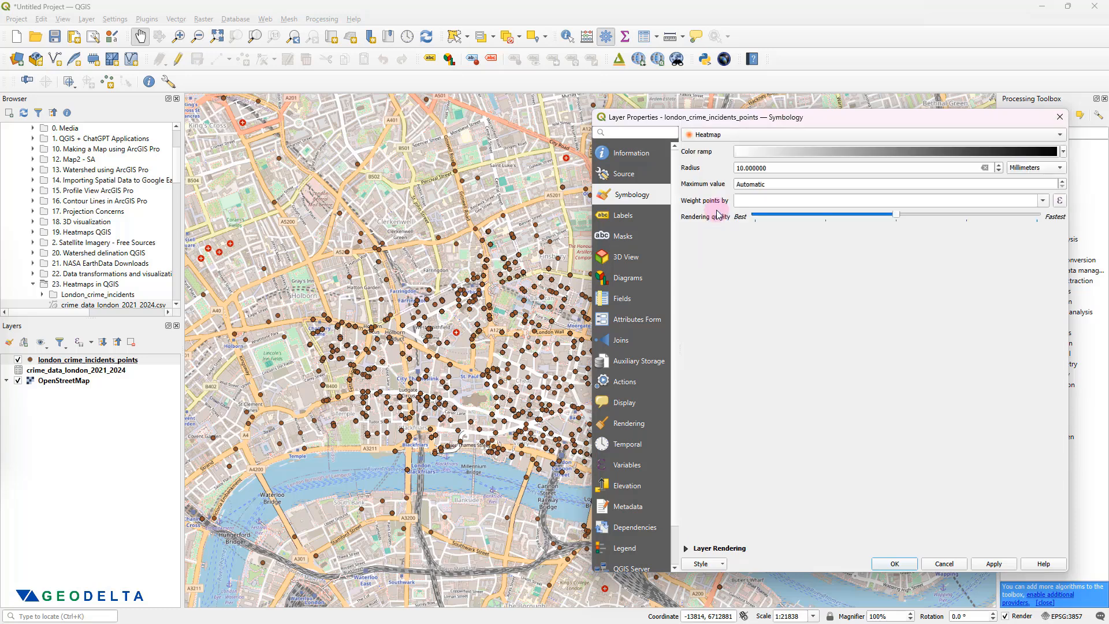
Step: Choose the Spectral color ramp for the crime points heatmap
drag(803, 121, 736, 110)
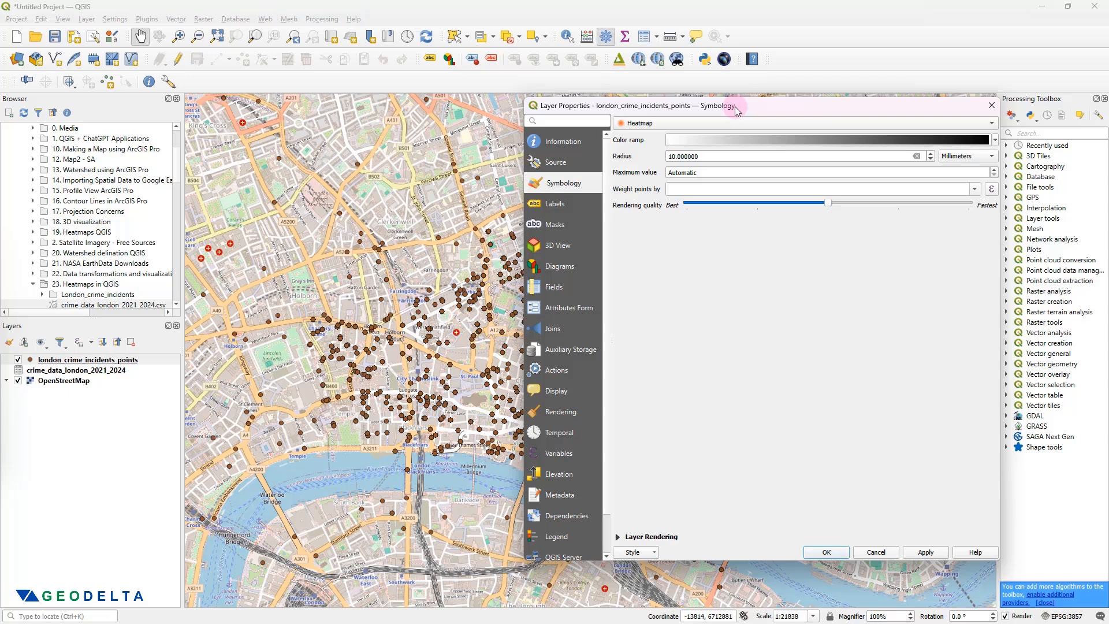
drag(735, 110, 444, 119)
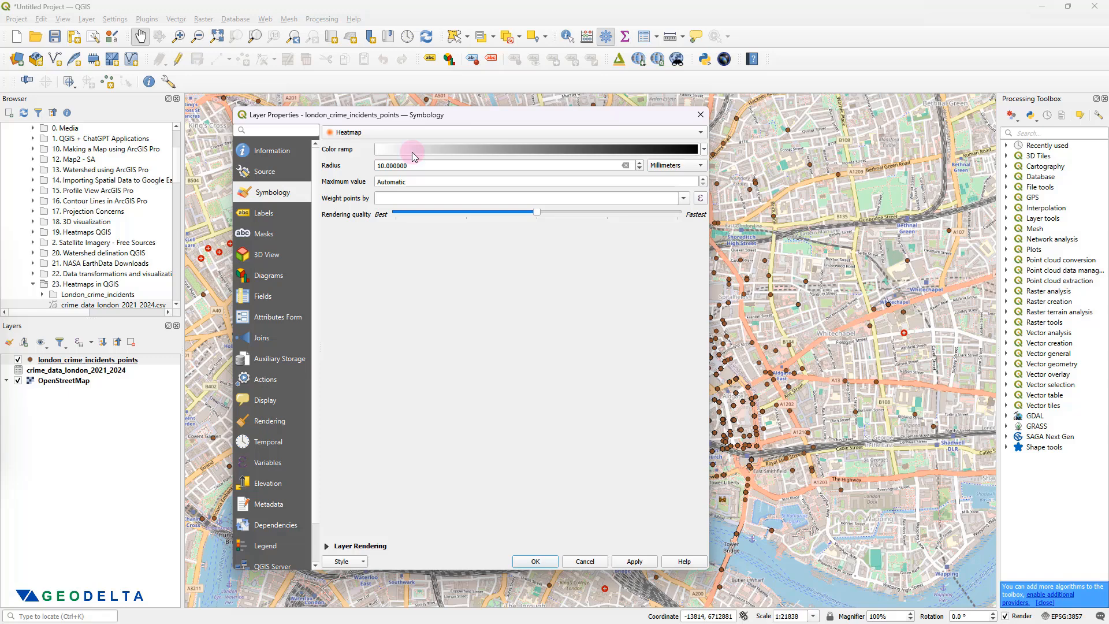
click(704, 150)
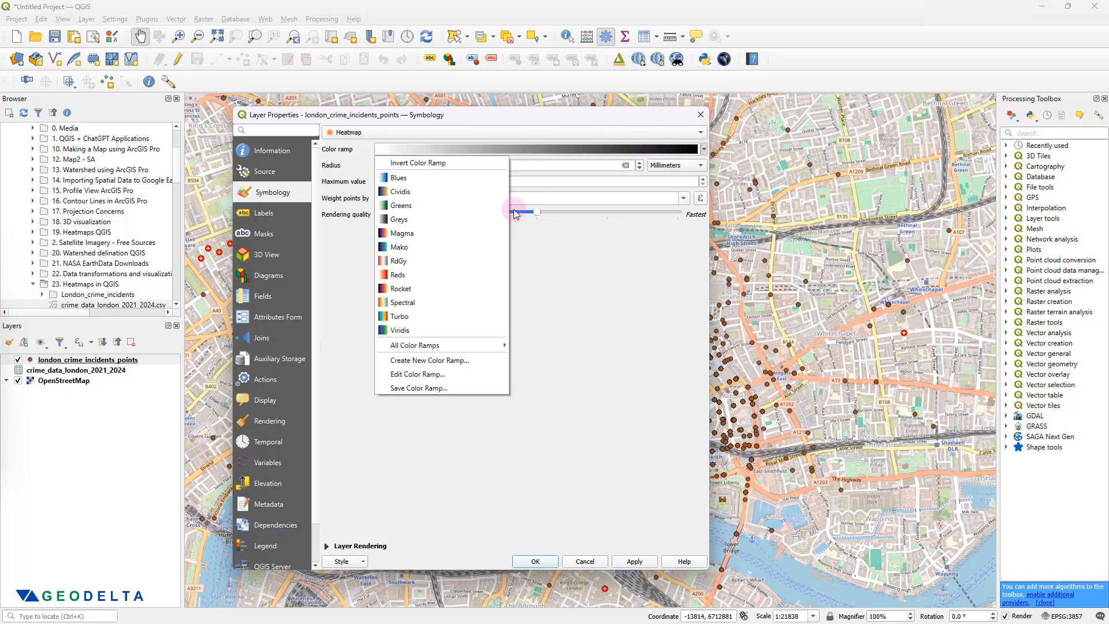
click(402, 304)
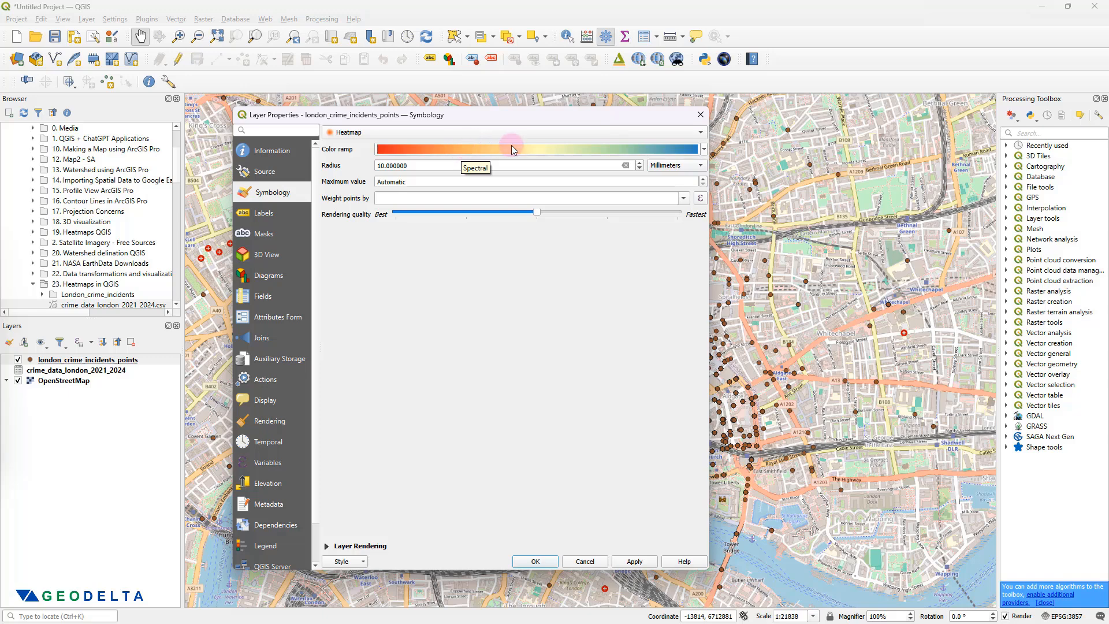
click(704, 149)
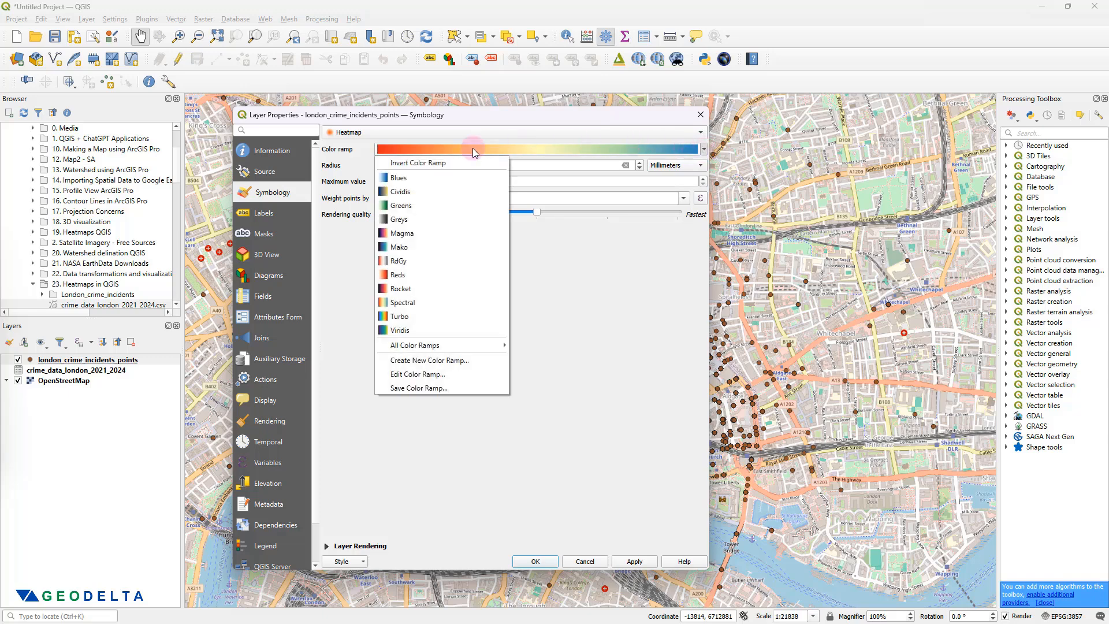
click(420, 167)
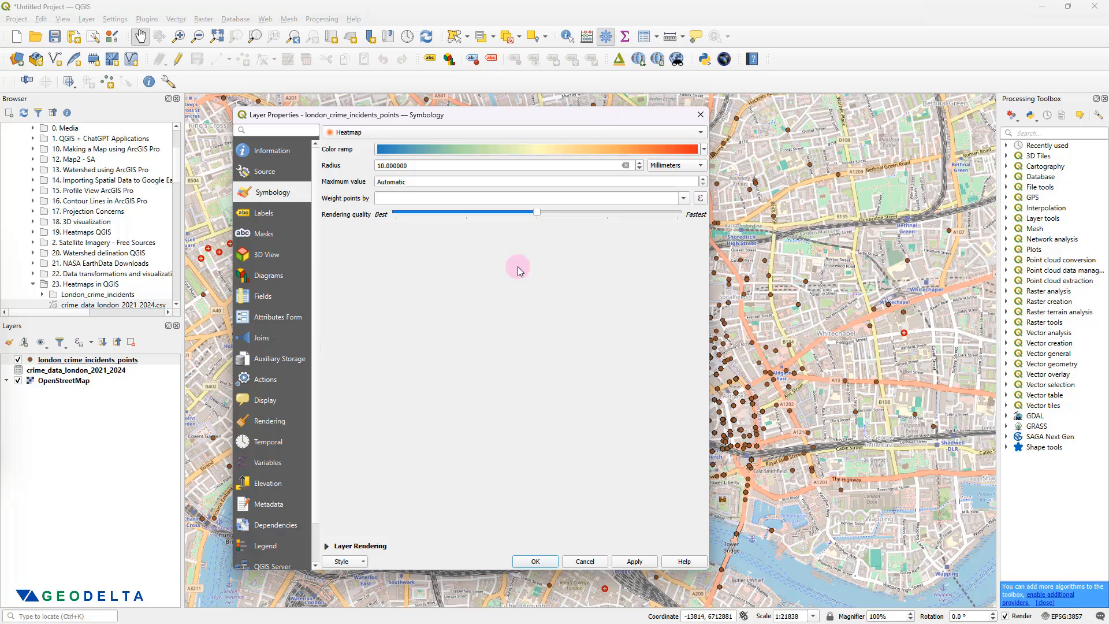
click(668, 171)
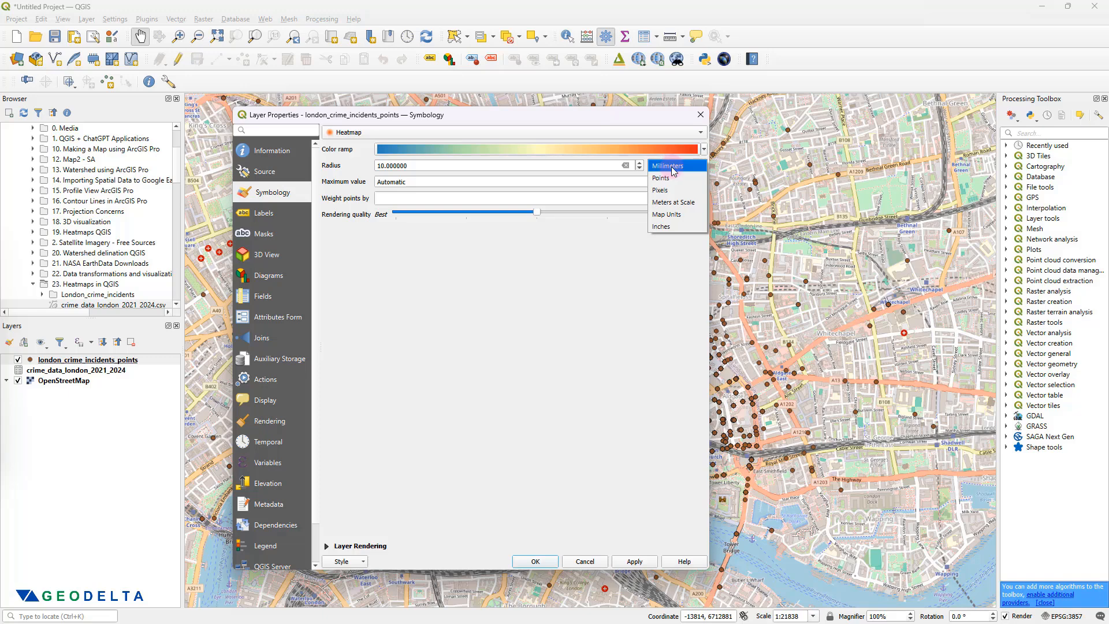
click(670, 214)
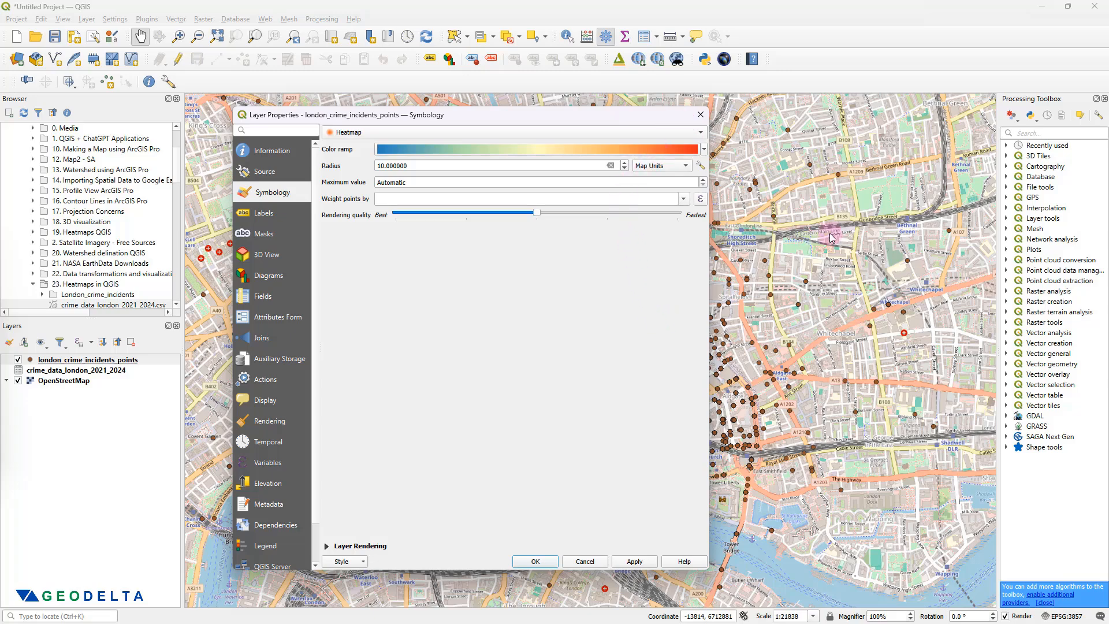
click(701, 114)
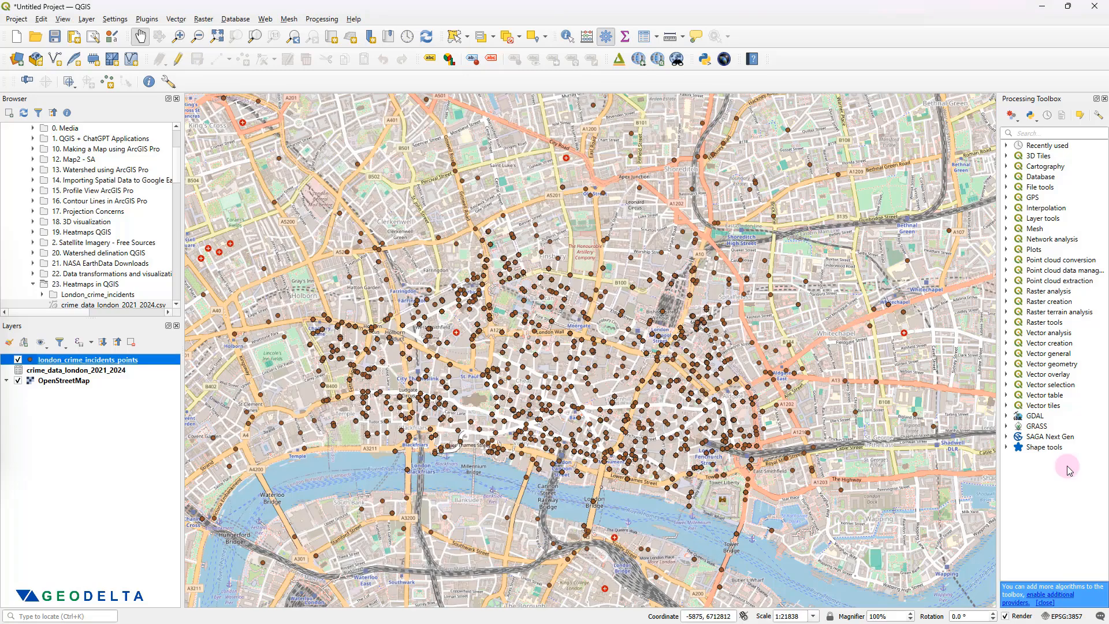
Step: Measure the distance in meters between two crime points, from just north of Lothbury towards Great Swan Alley
click(671, 38)
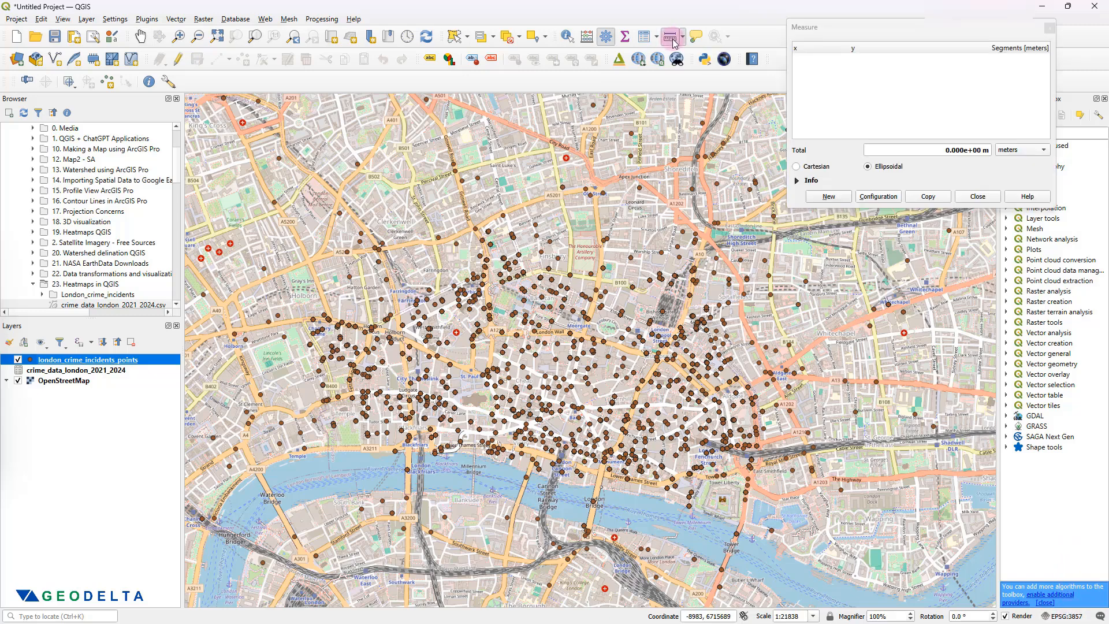
scroll(585, 376, up, 2)
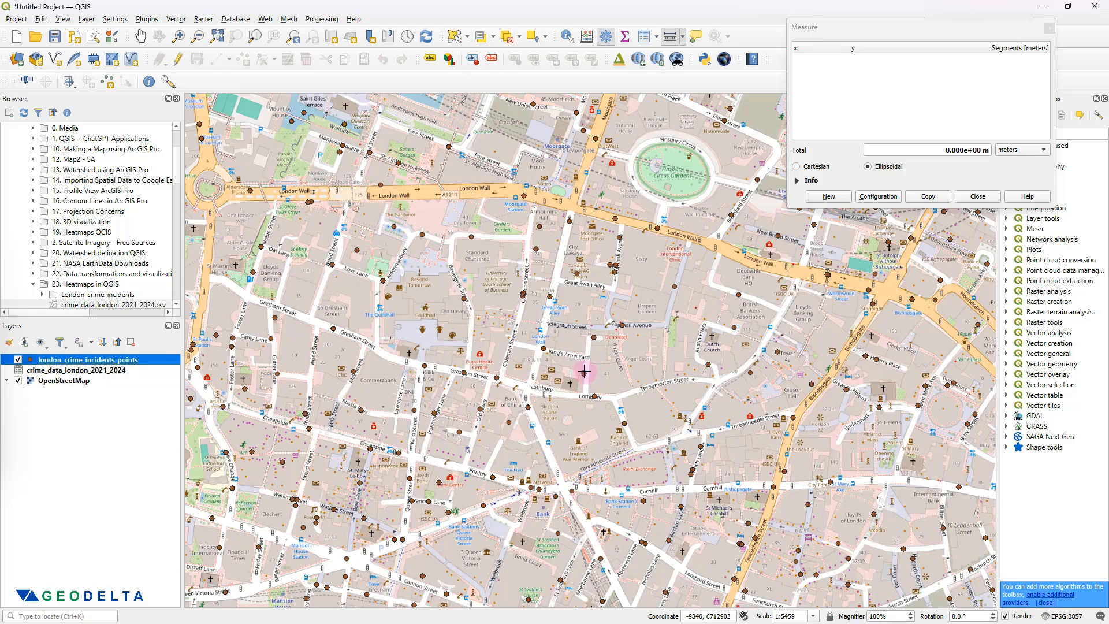
click(583, 374)
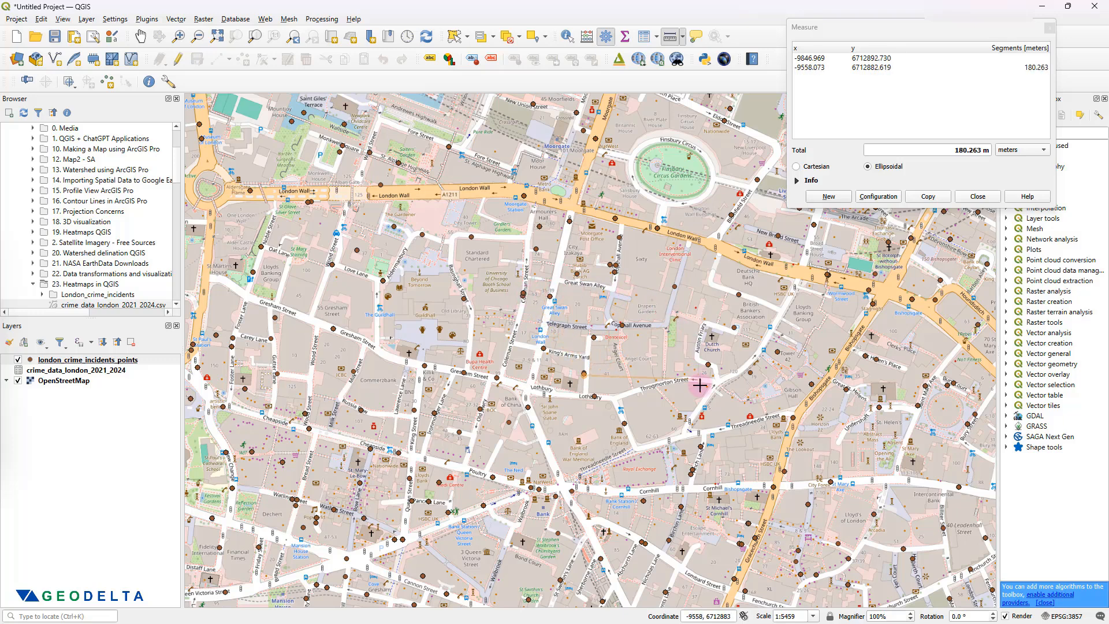
click(556, 298)
right_click(566, 307)
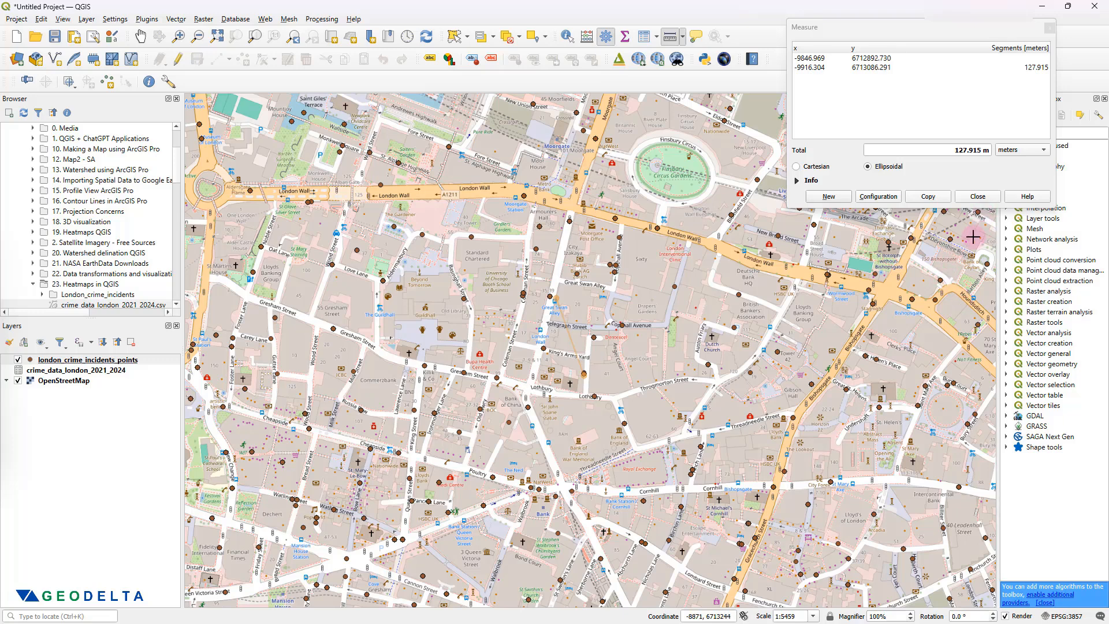
click(982, 198)
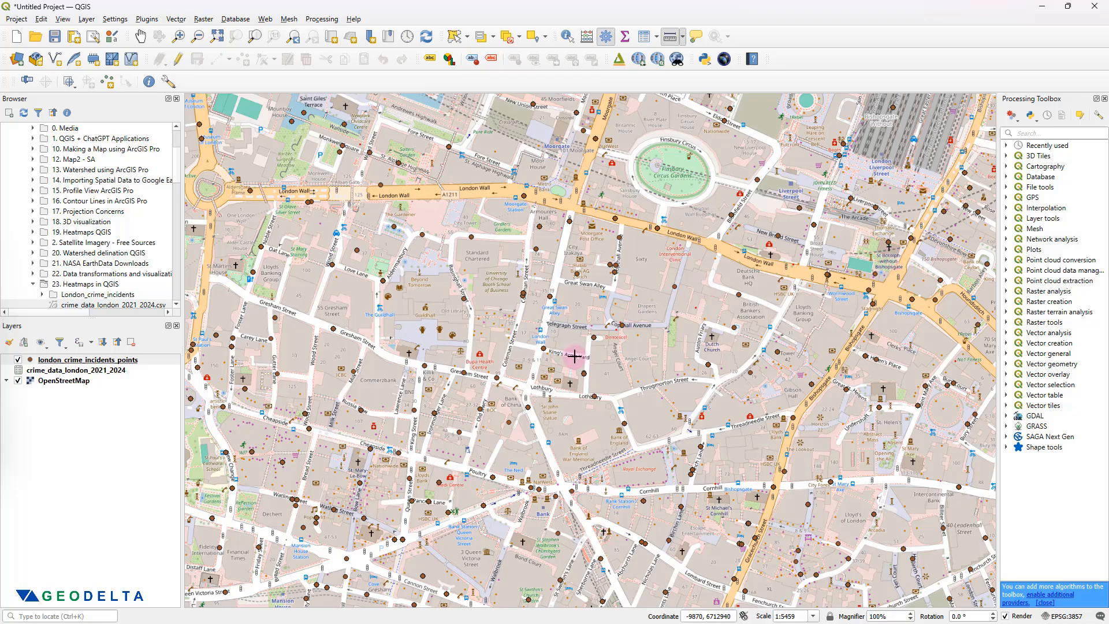
Step: Reopen the symbology settings of the london_crime_incidents_points layer and switch the renderer to Heatmap
scroll(578, 349, down, 1)
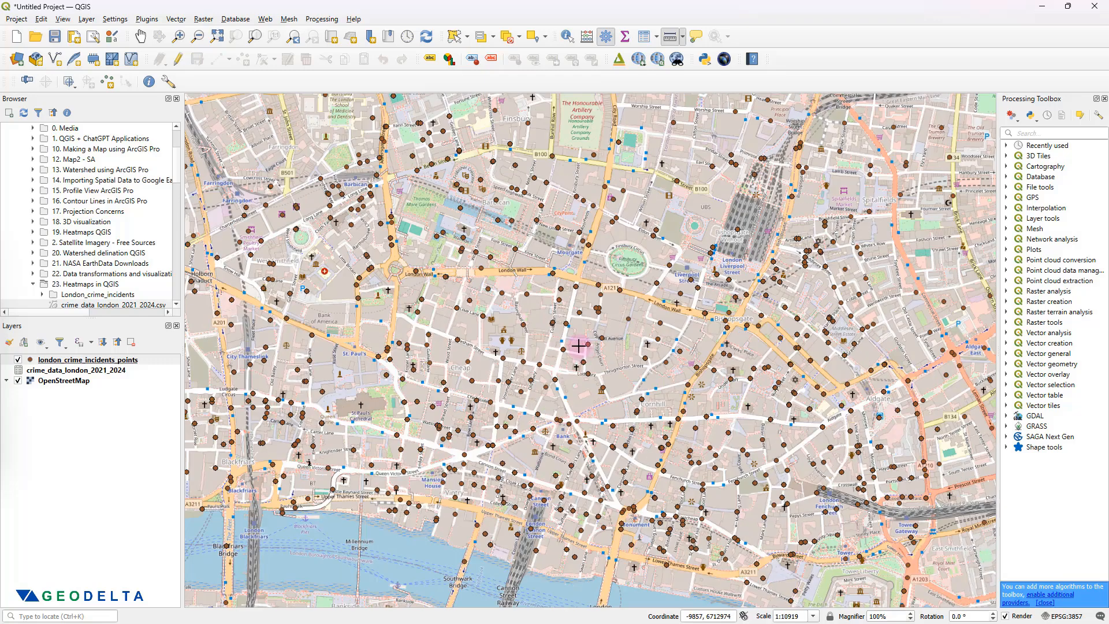
right_click(136, 362)
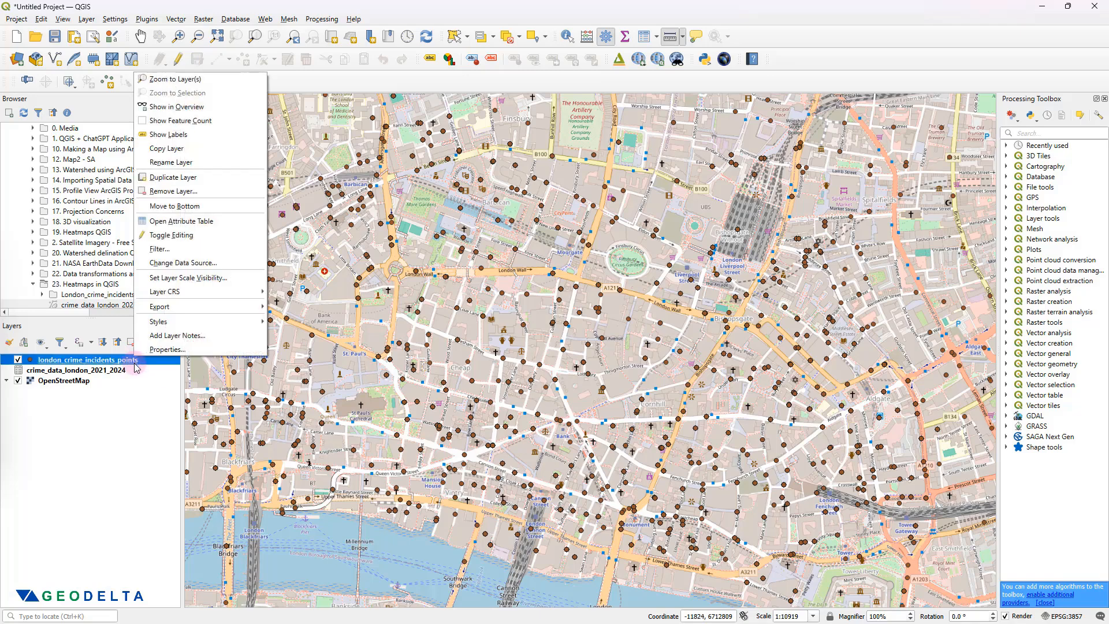
click(144, 350)
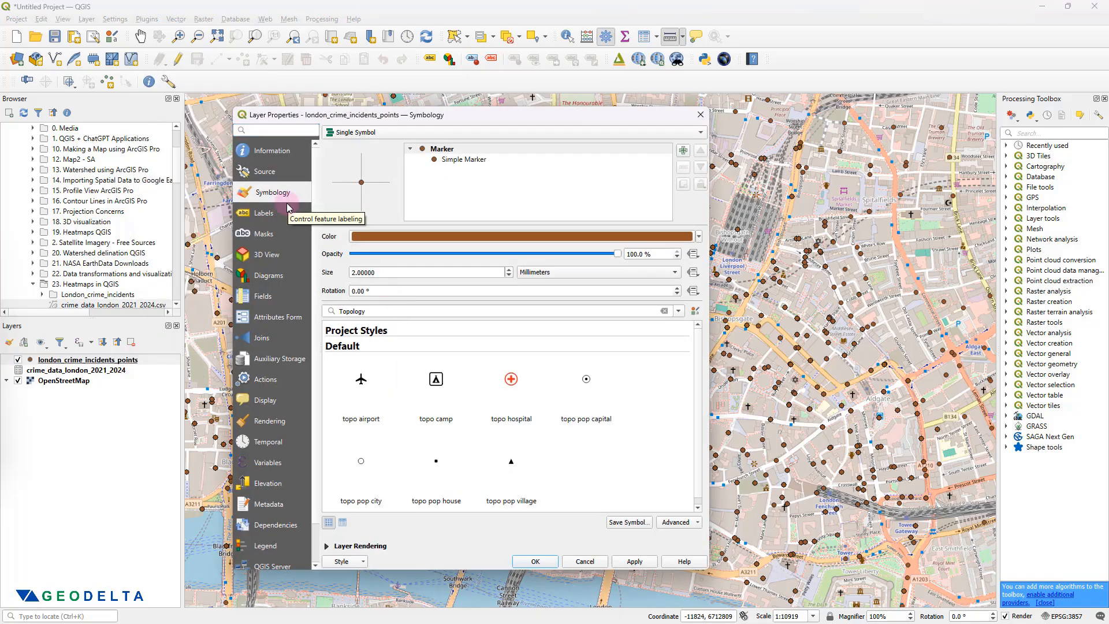
click(370, 132)
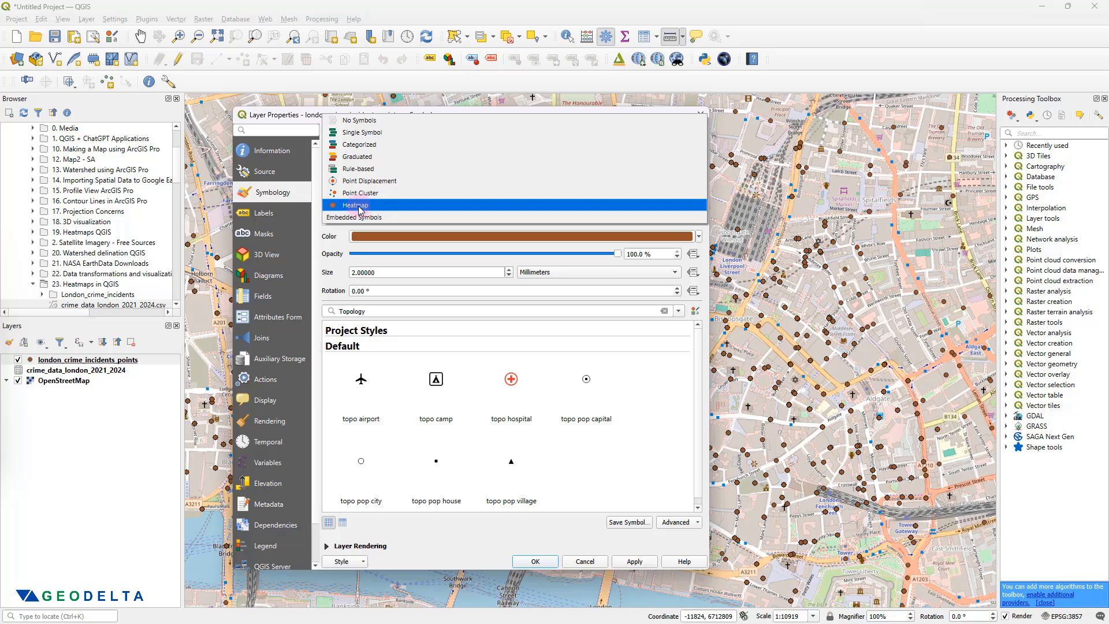
click(355, 206)
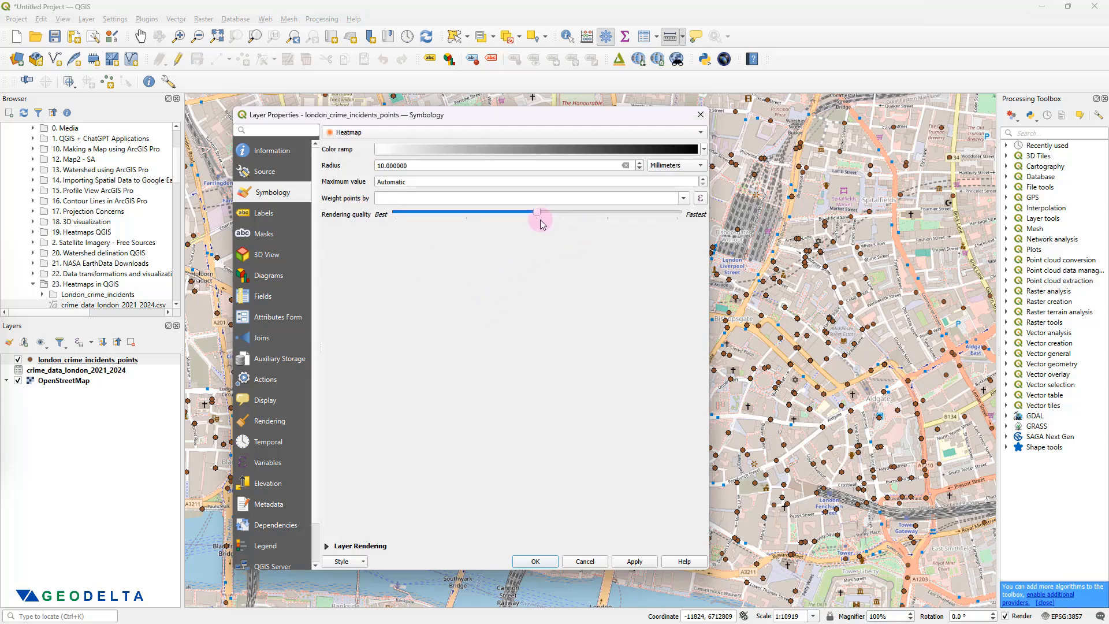
Step: Apply the Spectral color ramp to the heatmap and invert it so that it runs from blue to red
click(703, 149)
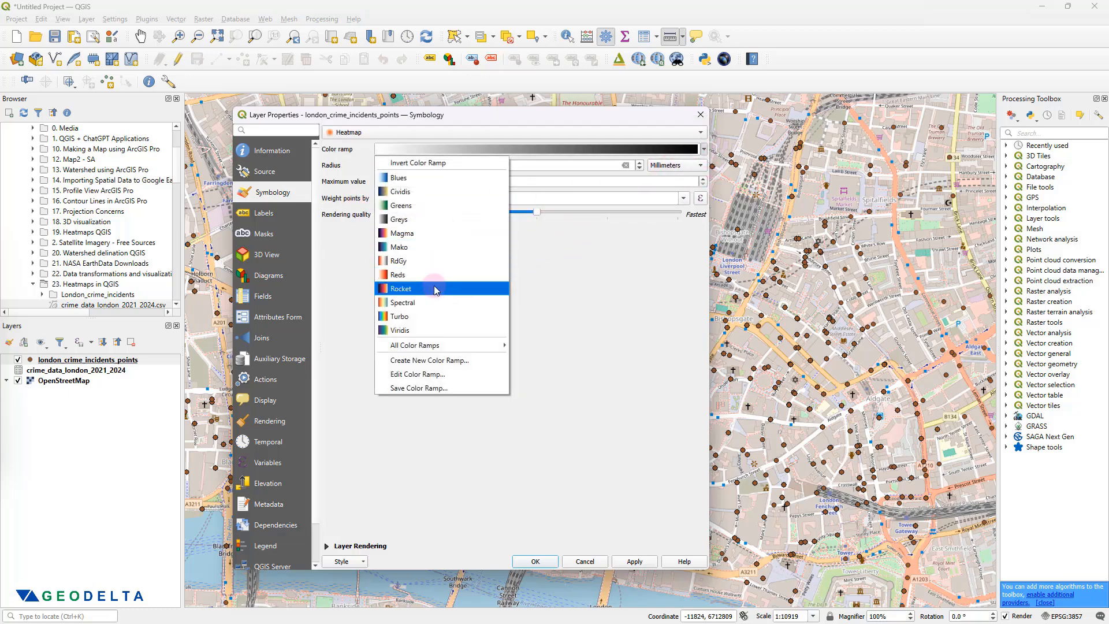
click(428, 303)
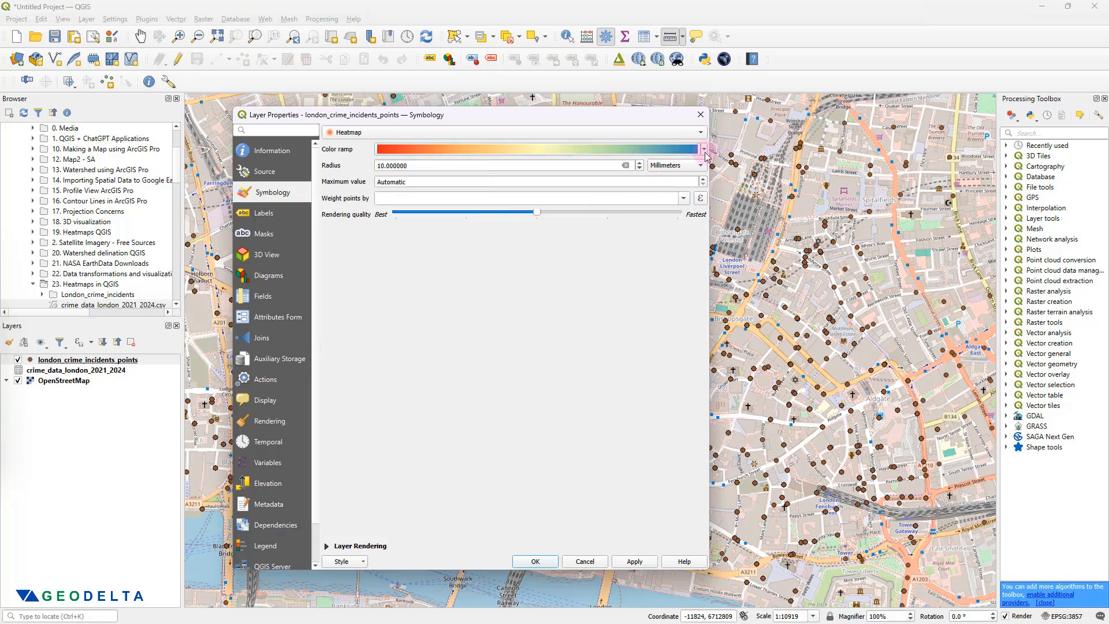
click(704, 148)
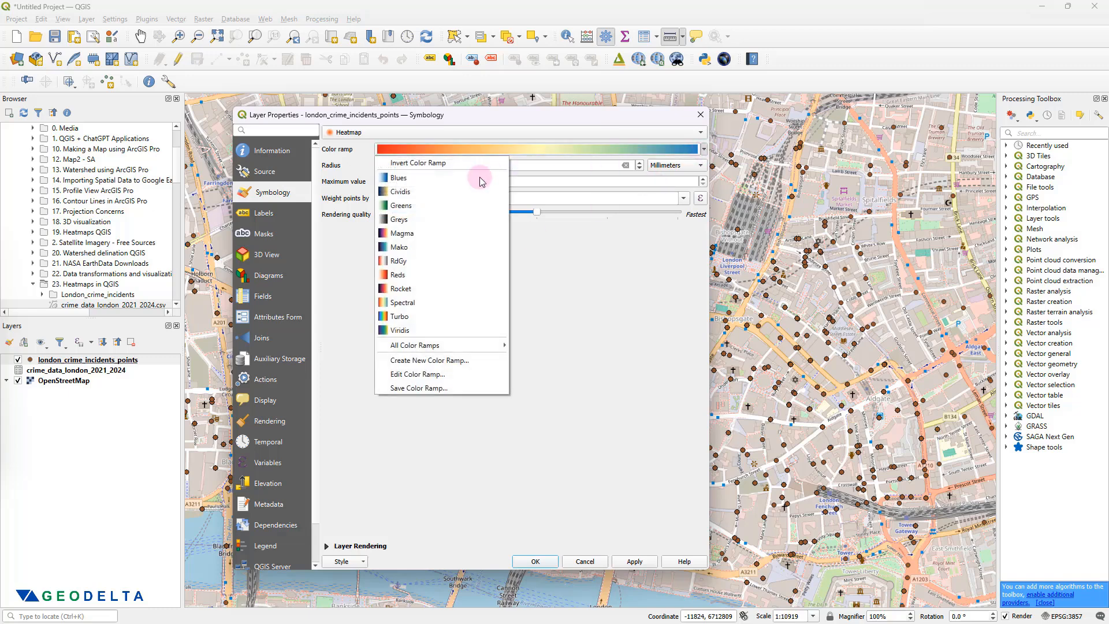
click(418, 165)
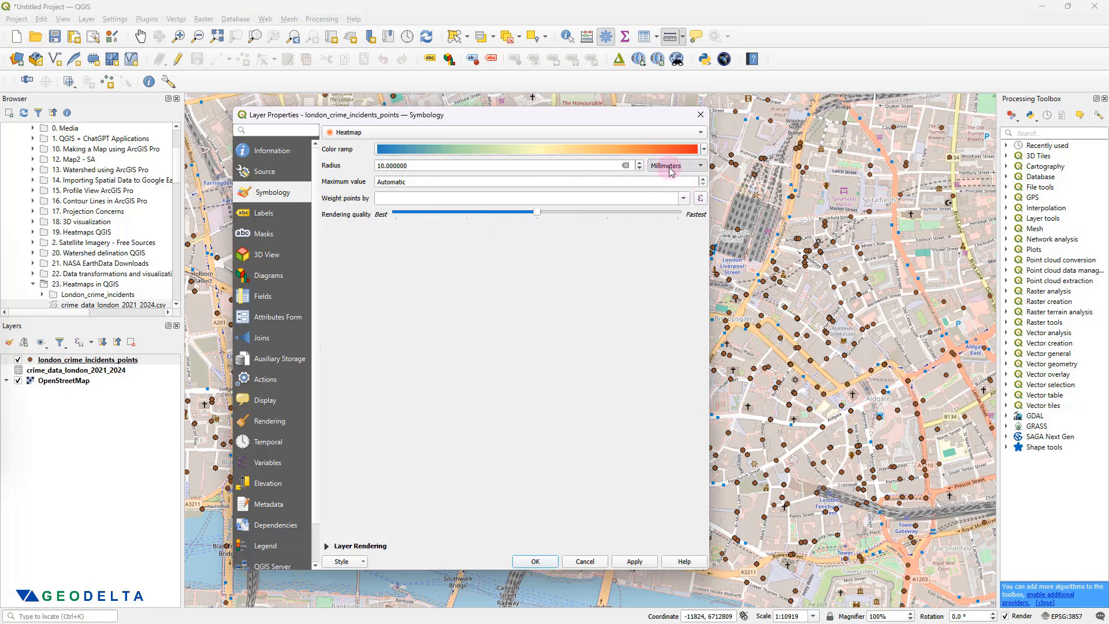
Step: Set the heatmap radius to 100 map units and apply the styling to the crime points layer
click(668, 167)
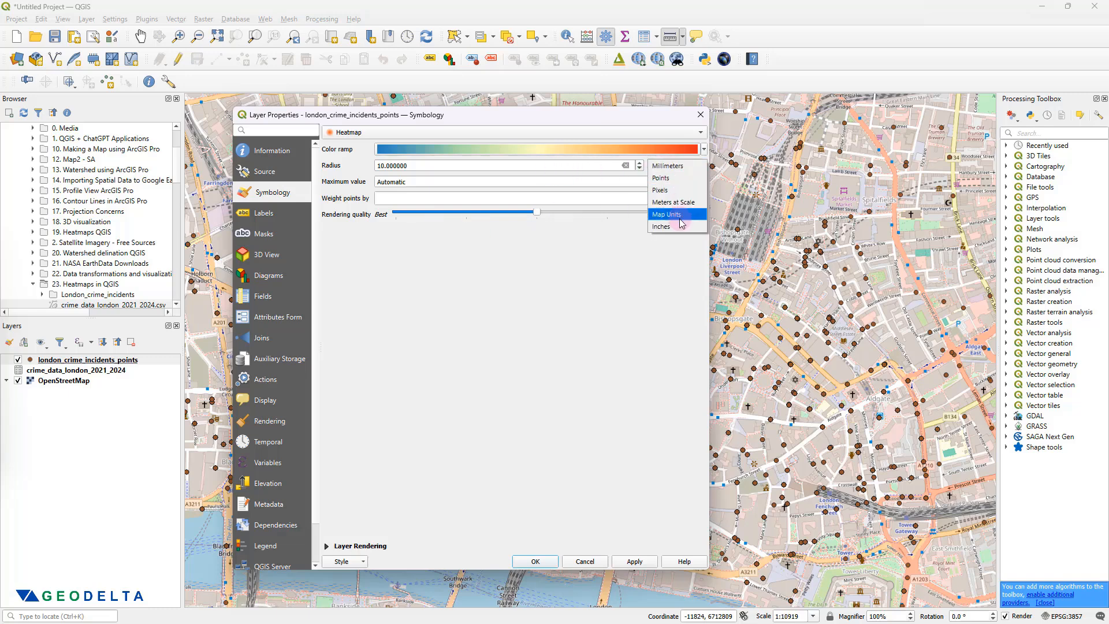
click(679, 214)
drag(404, 165, 317, 156)
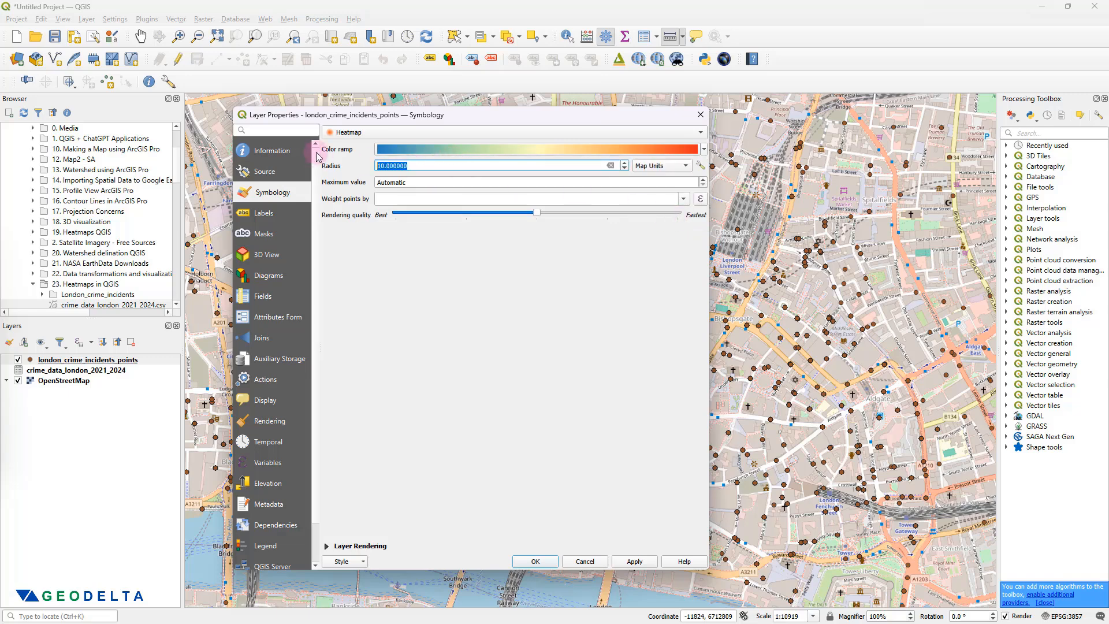
text(1)
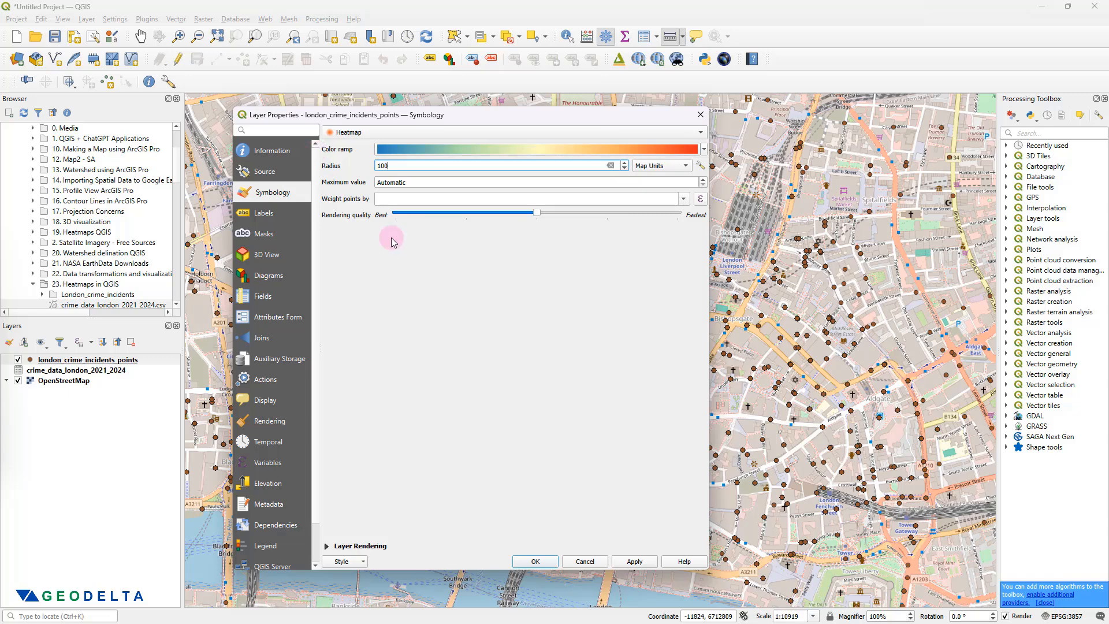
click(515, 325)
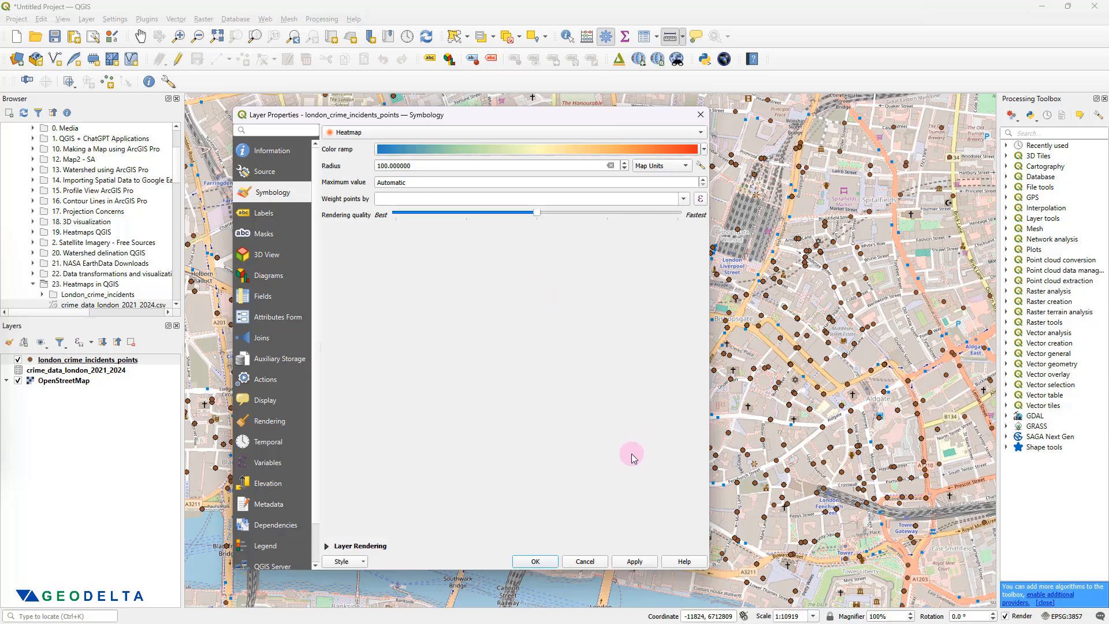
click(634, 561)
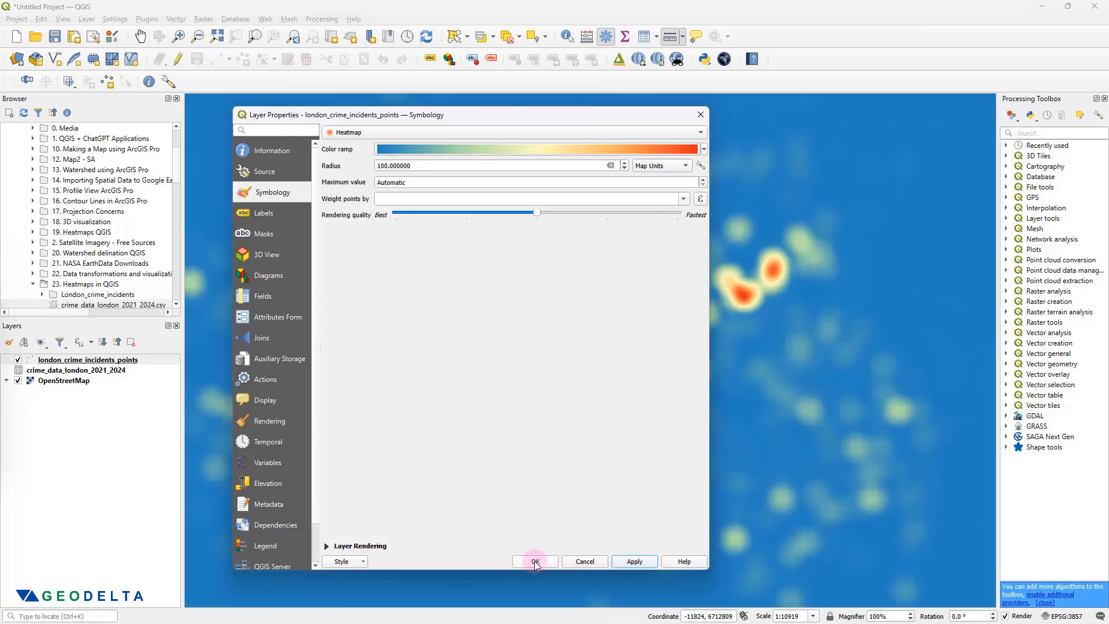
click(535, 561)
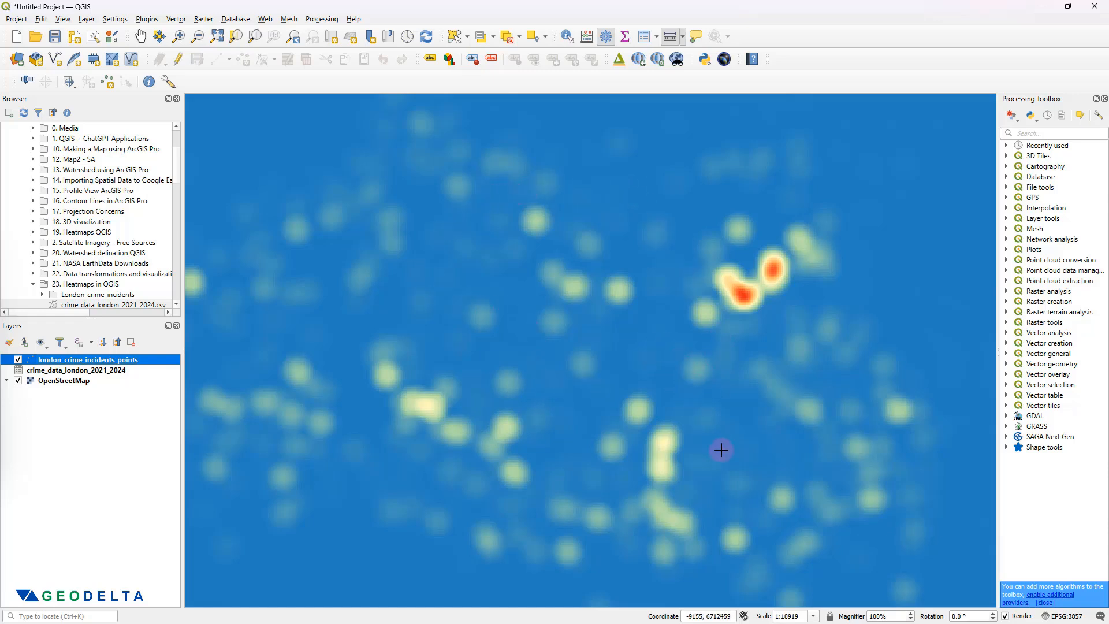
scroll(721, 450, down, 1)
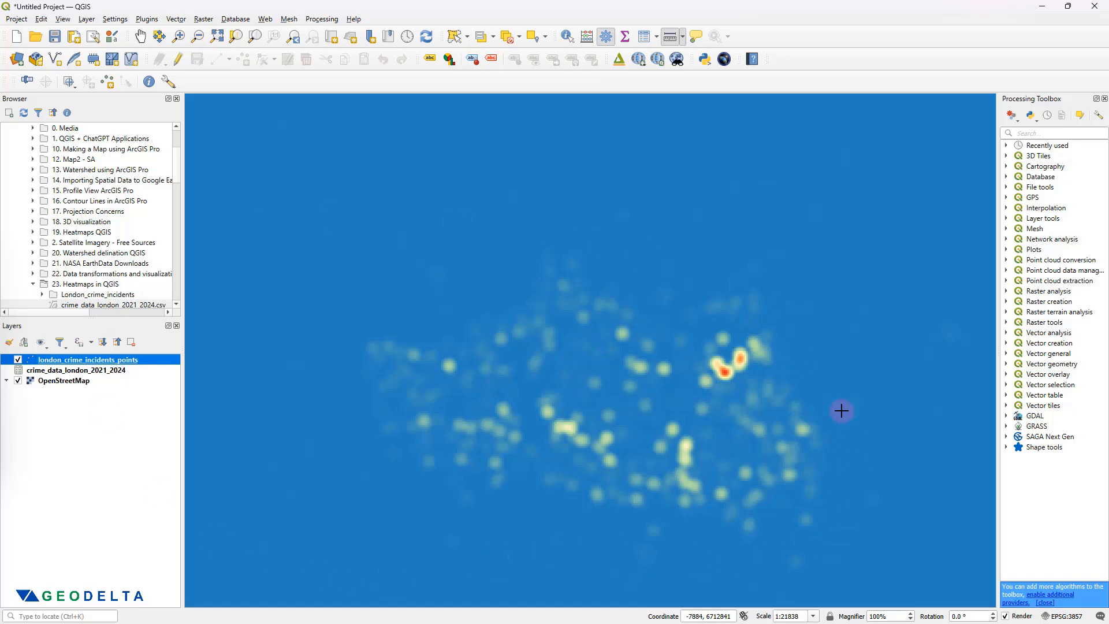
scroll(732, 392, up, 1)
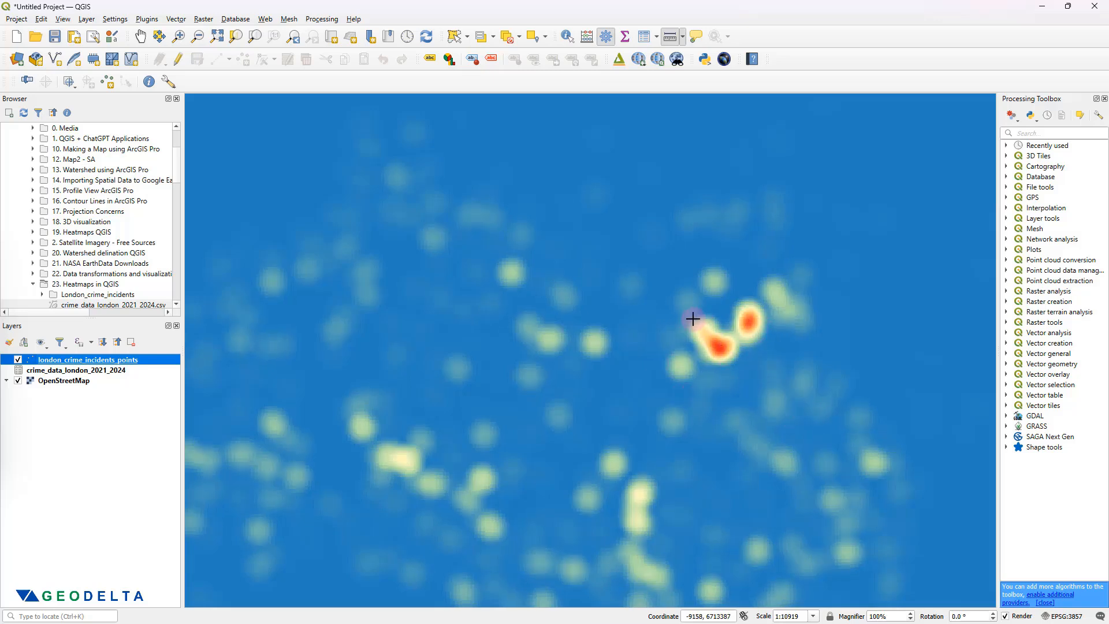
drag(685, 420, 677, 349)
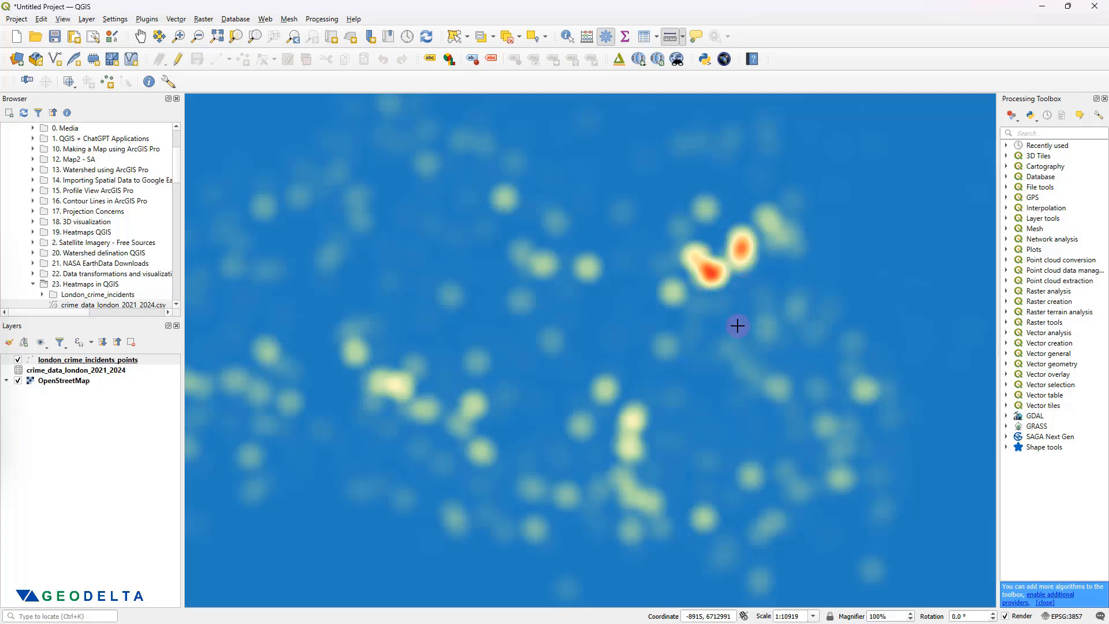
Step: Locate the OpenStreetMap basemap source among the XYZ Tiles connections in the browser
click(67, 382)
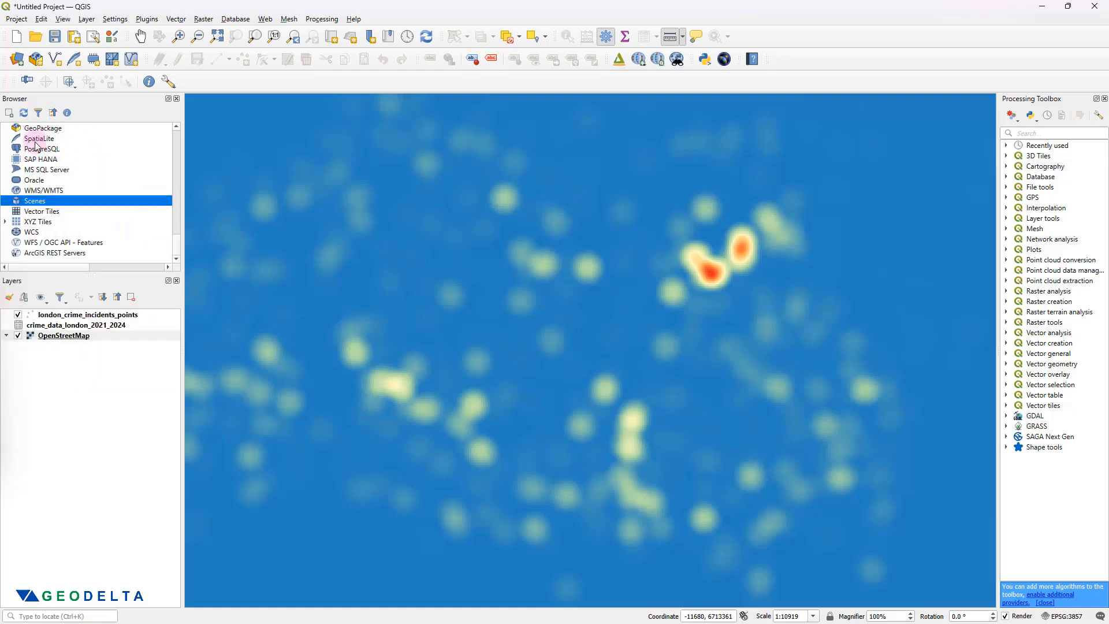
drag(175, 243, 178, 246)
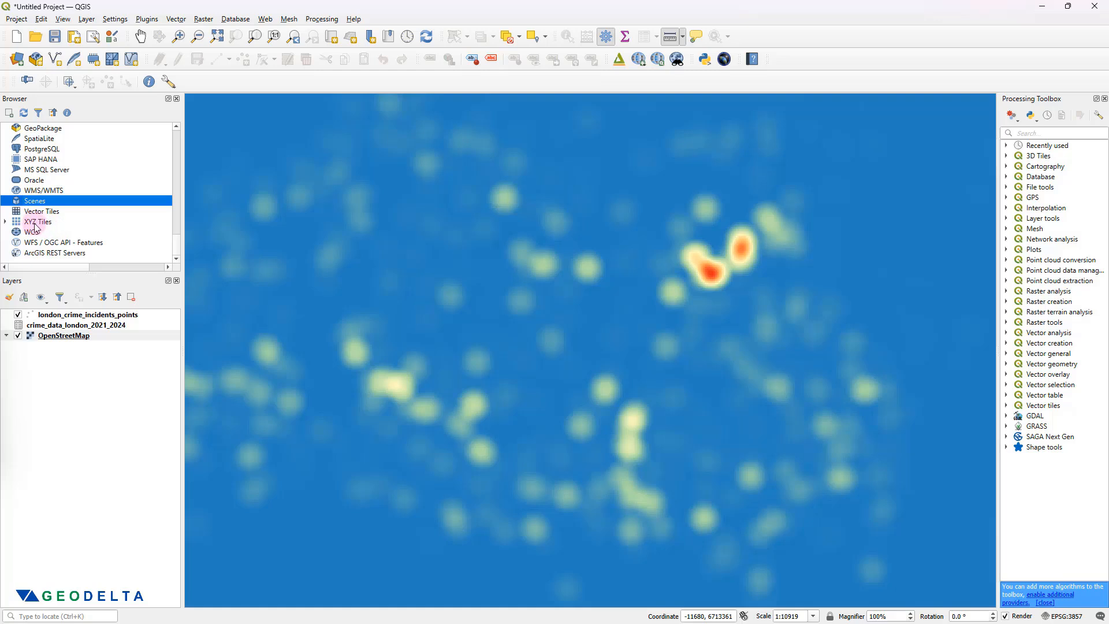
click(5, 221)
click(62, 254)
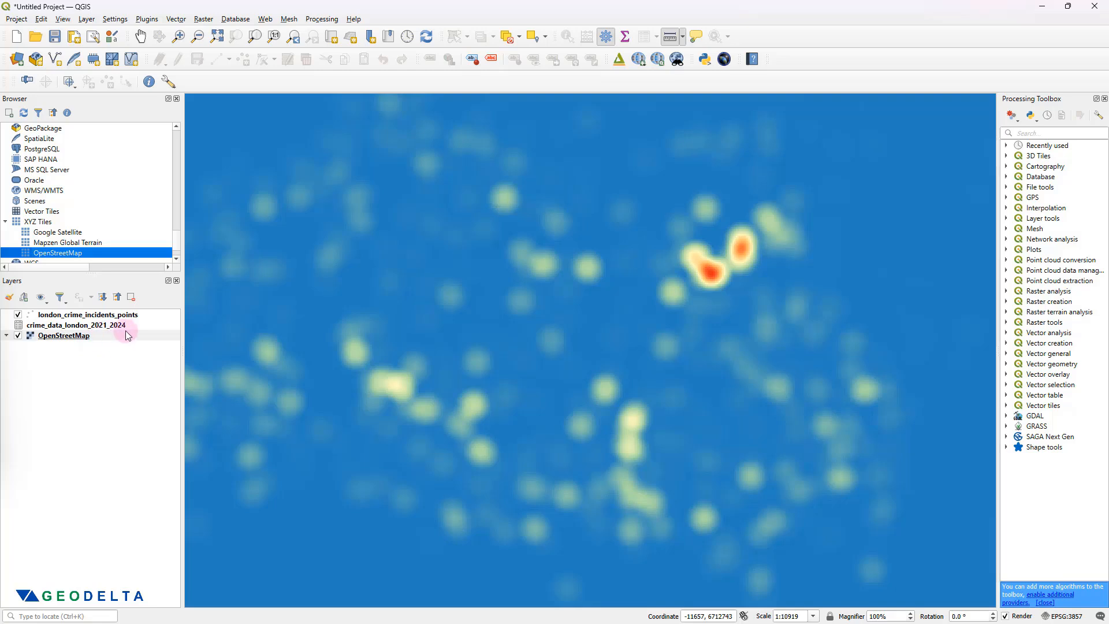
Step: Open the london_crime_incidents_points layer's rendering settings and reduce the heatmap's opacity to about 67.3 %, applying it to the map
click(108, 316)
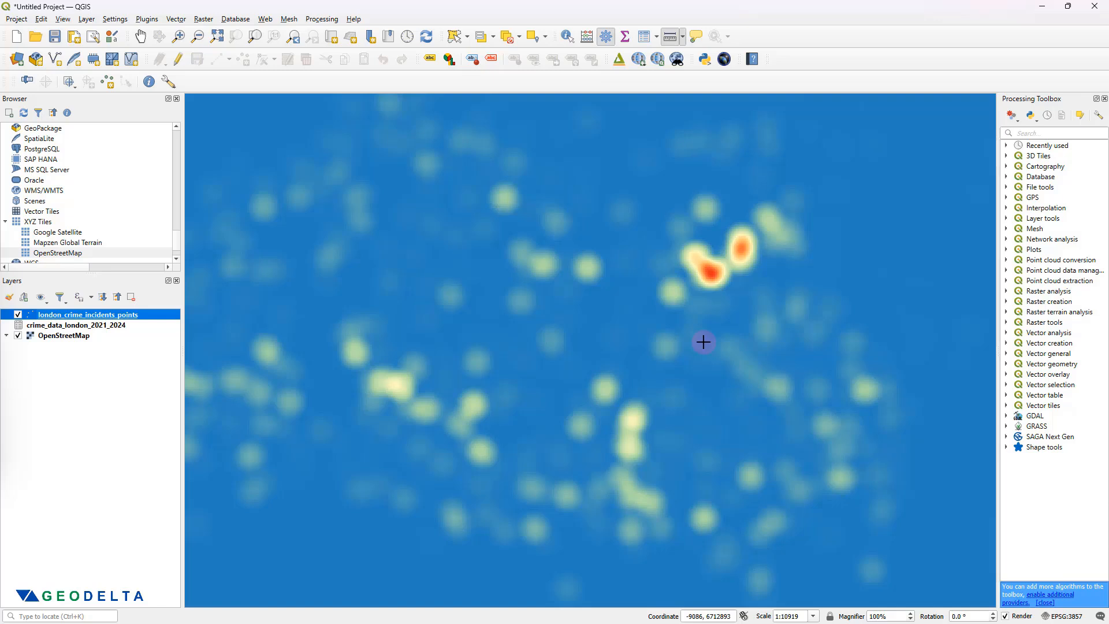
right_click(120, 316)
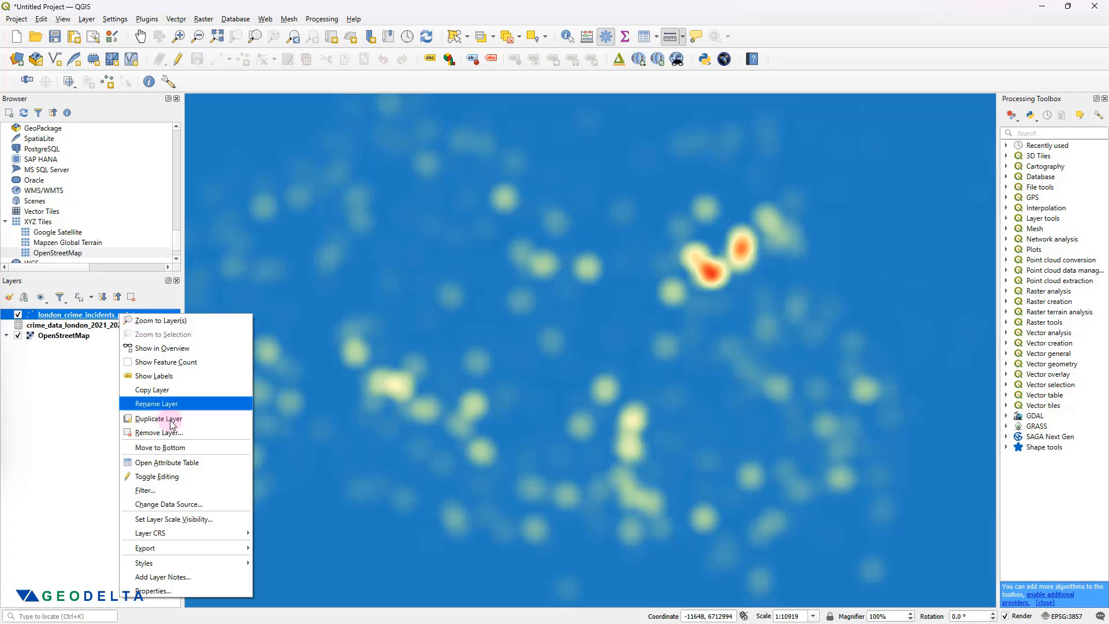
click(187, 591)
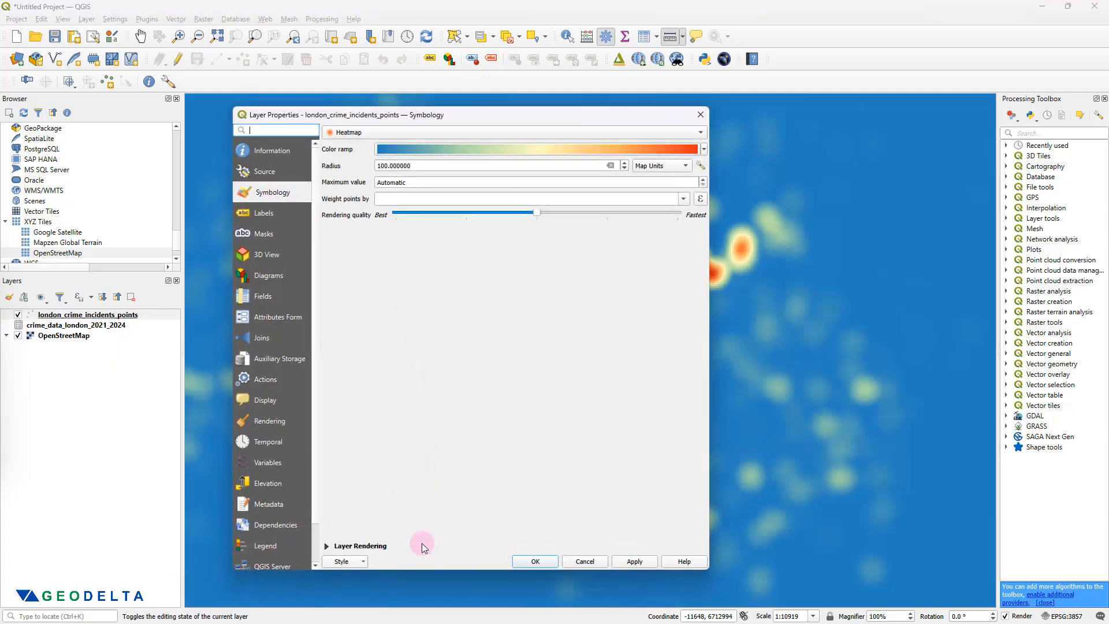
click(327, 546)
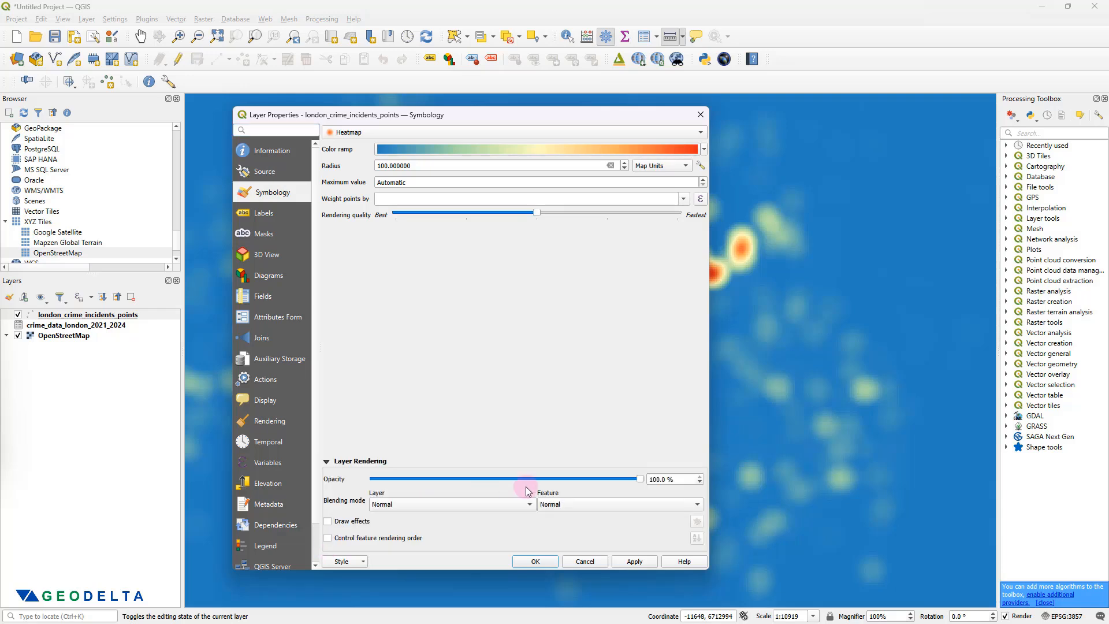
drag(639, 480, 553, 479)
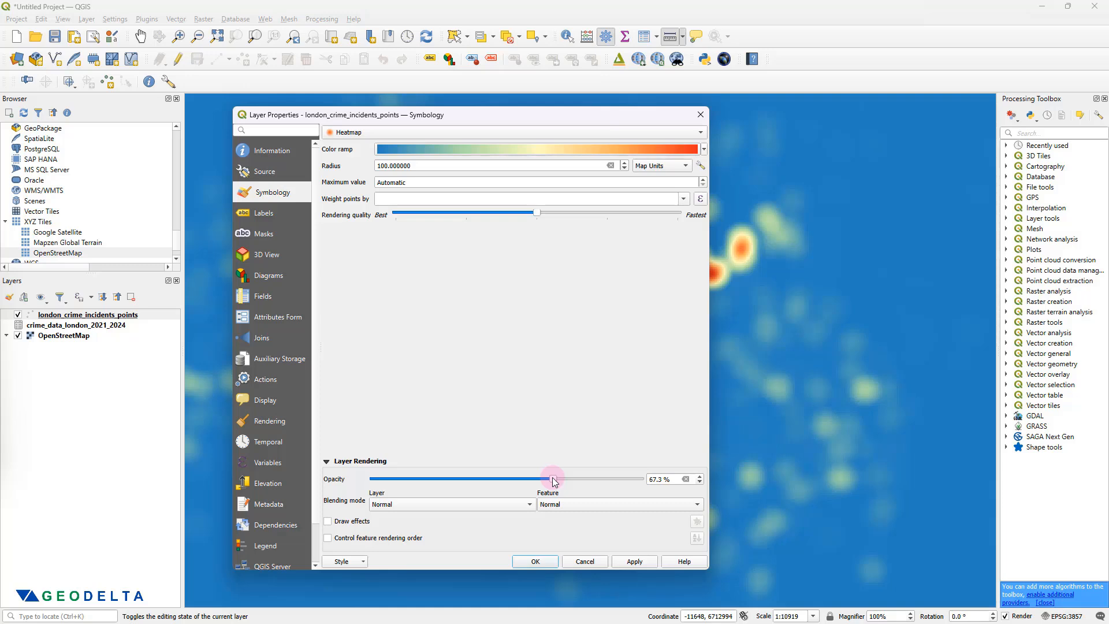
drag(520, 119, 304, 93)
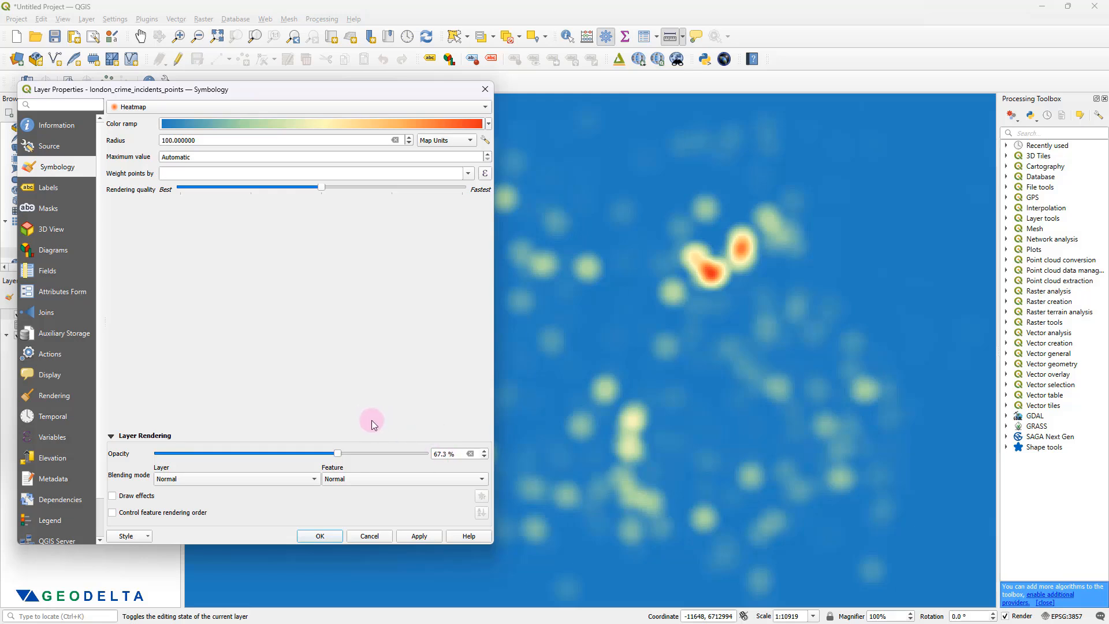
click(418, 536)
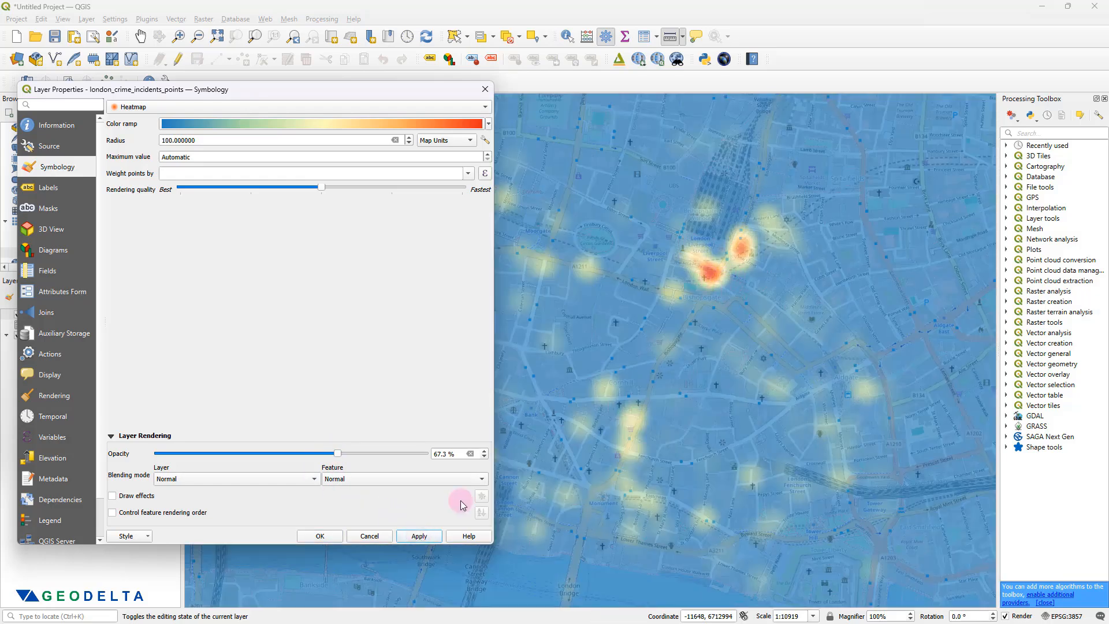
Step: Lower the heatmap layer's opacity further to about 61.7 % and accept the layer properties
drag(337, 458, 325, 459)
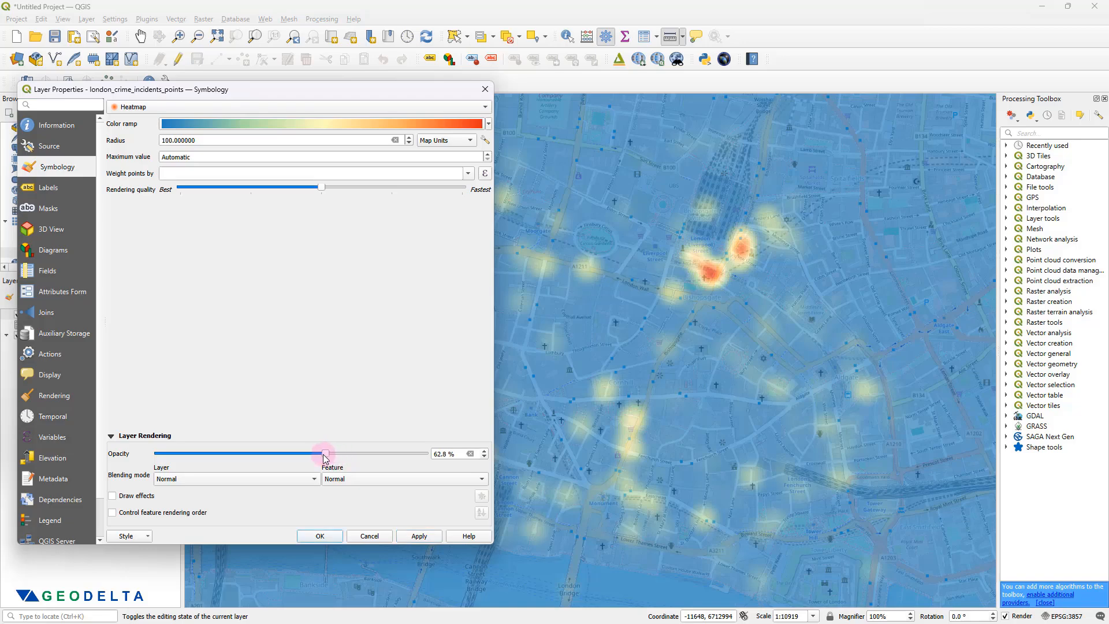
click(418, 536)
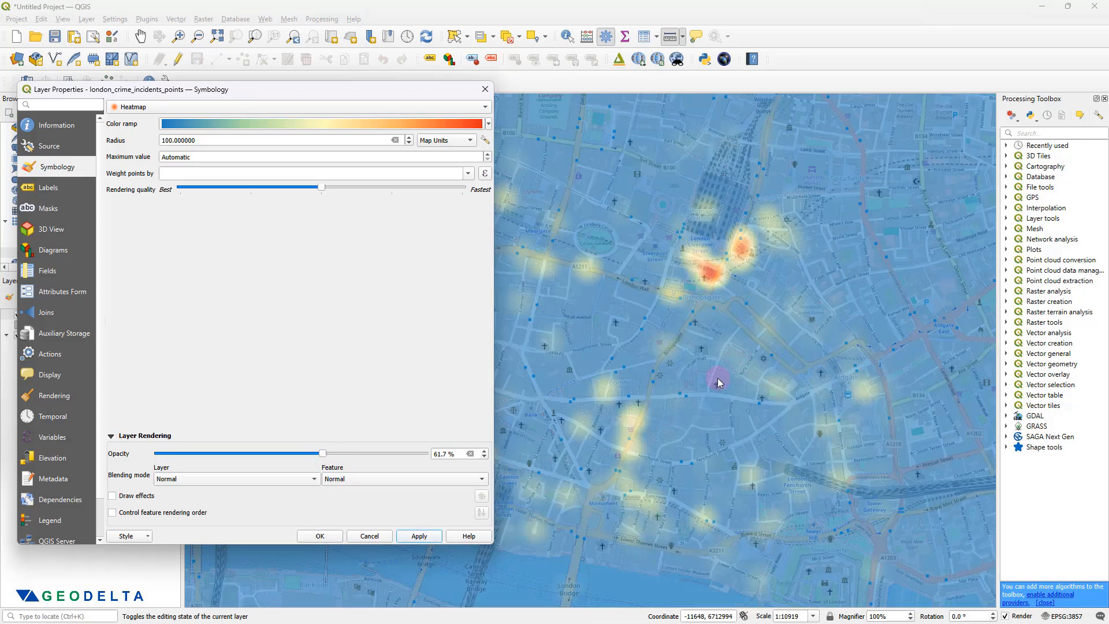
click(333, 534)
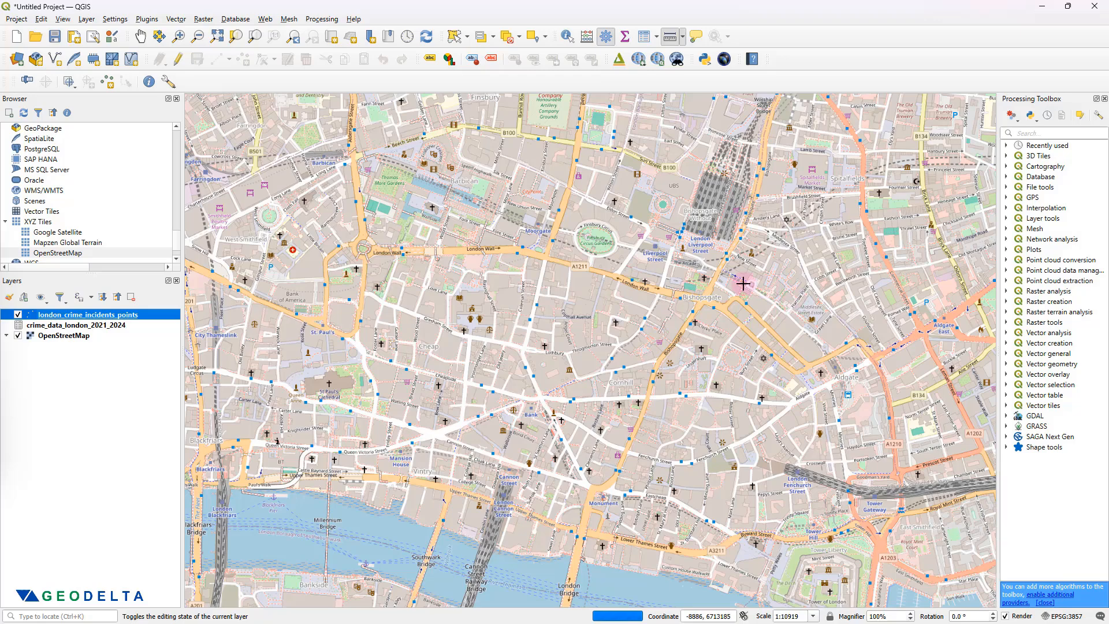
Step: Set the heatmap radius of the crime points layer to 400 map units and accept the styling
scroll(738, 288, up, 1)
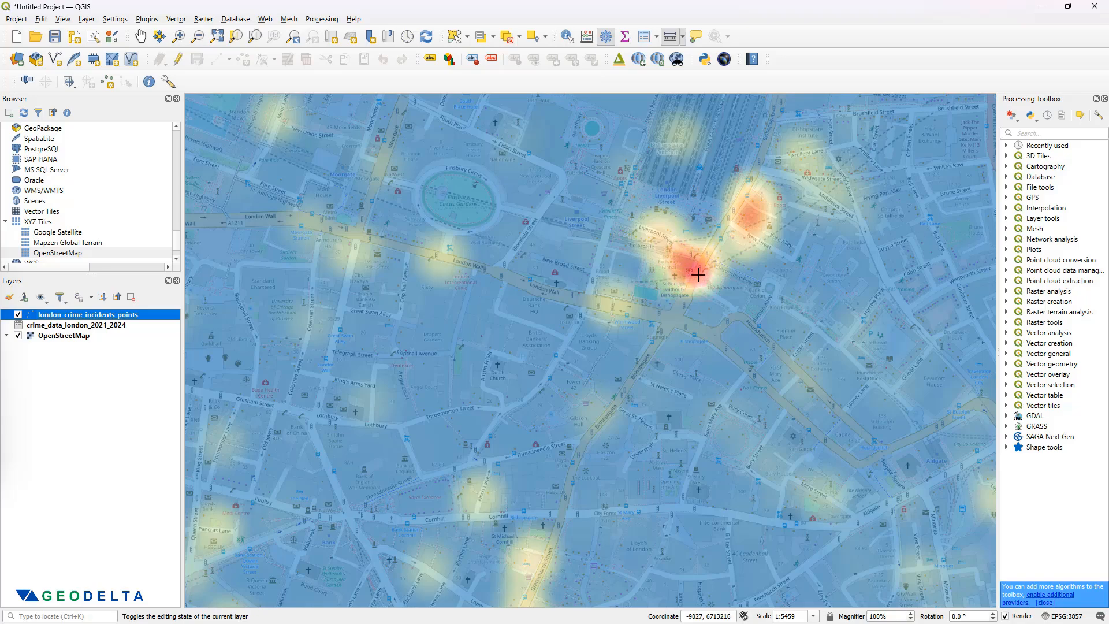
scroll(703, 280, down, 1)
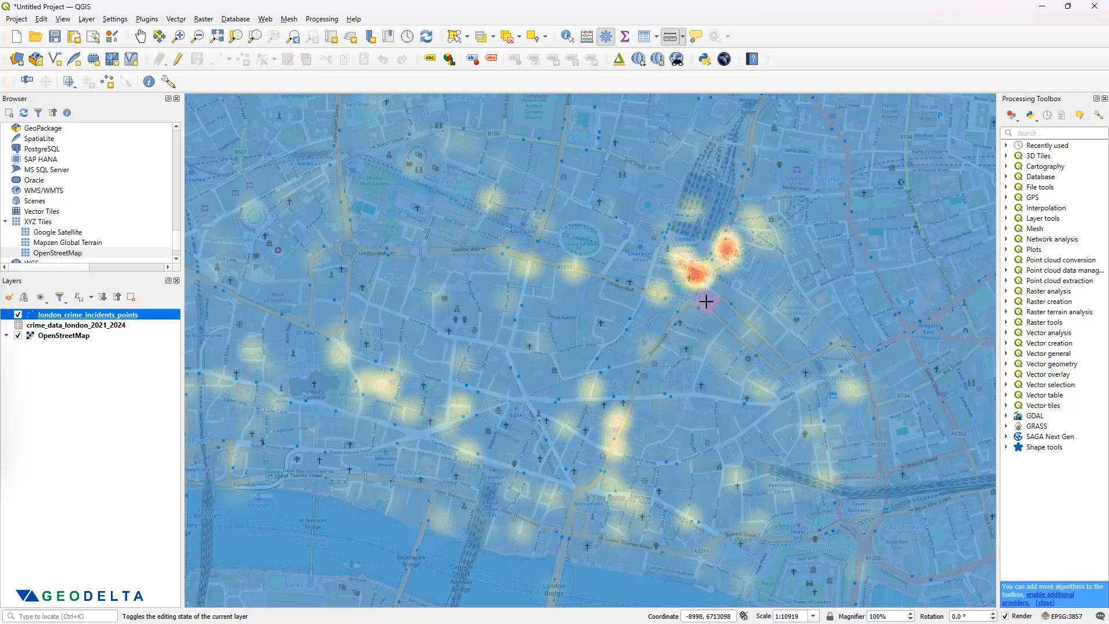
scroll(706, 301, up, 1)
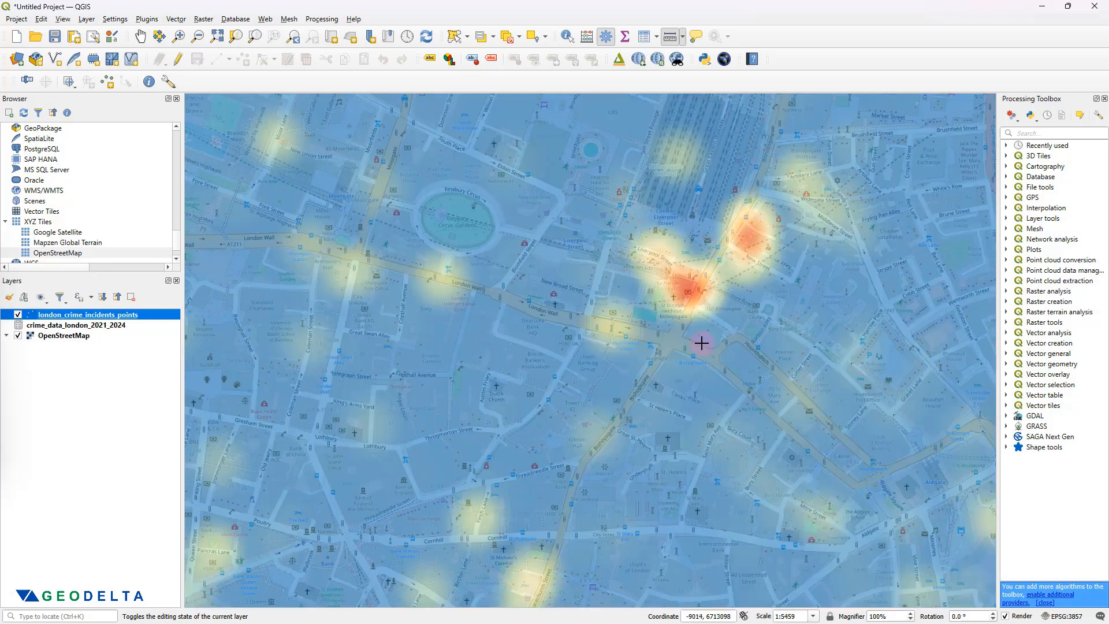
scroll(527, 344, down, 1)
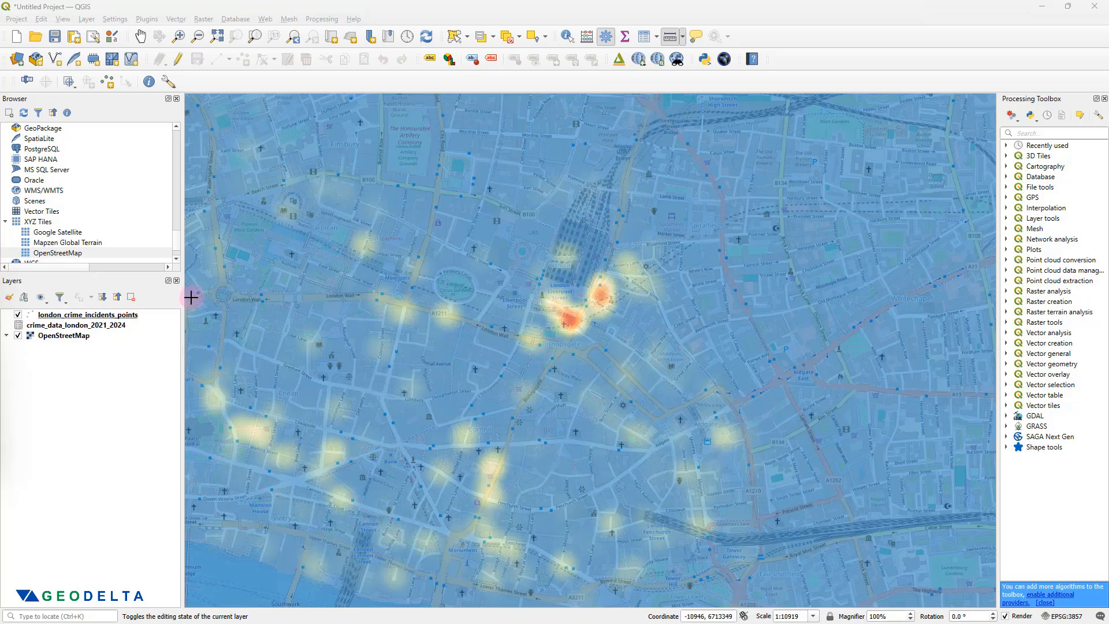
right_click(129, 315)
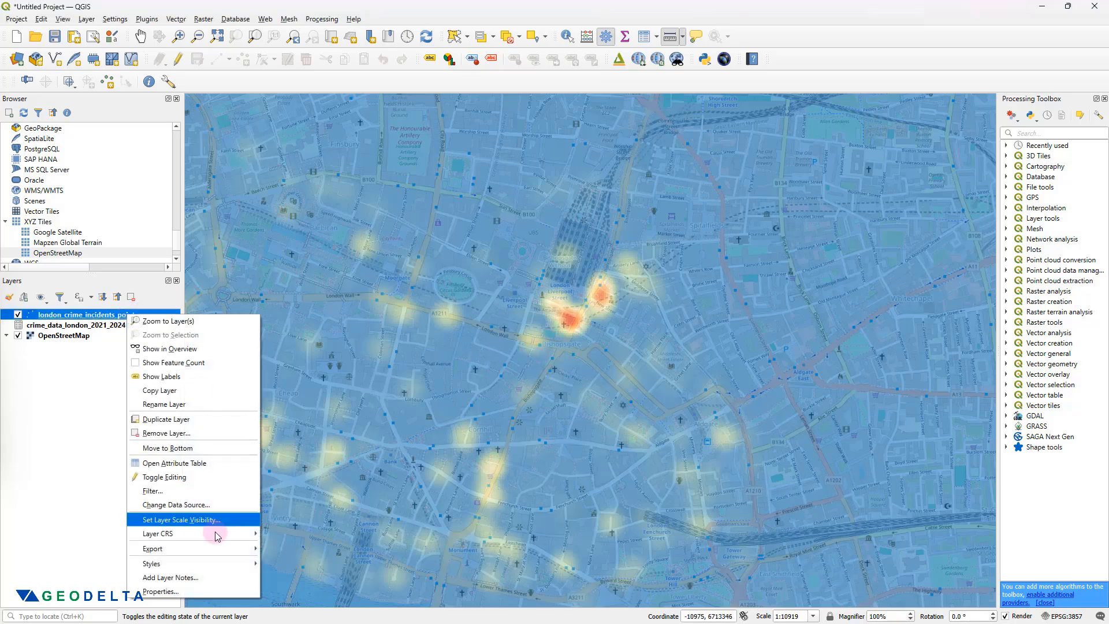
click(201, 593)
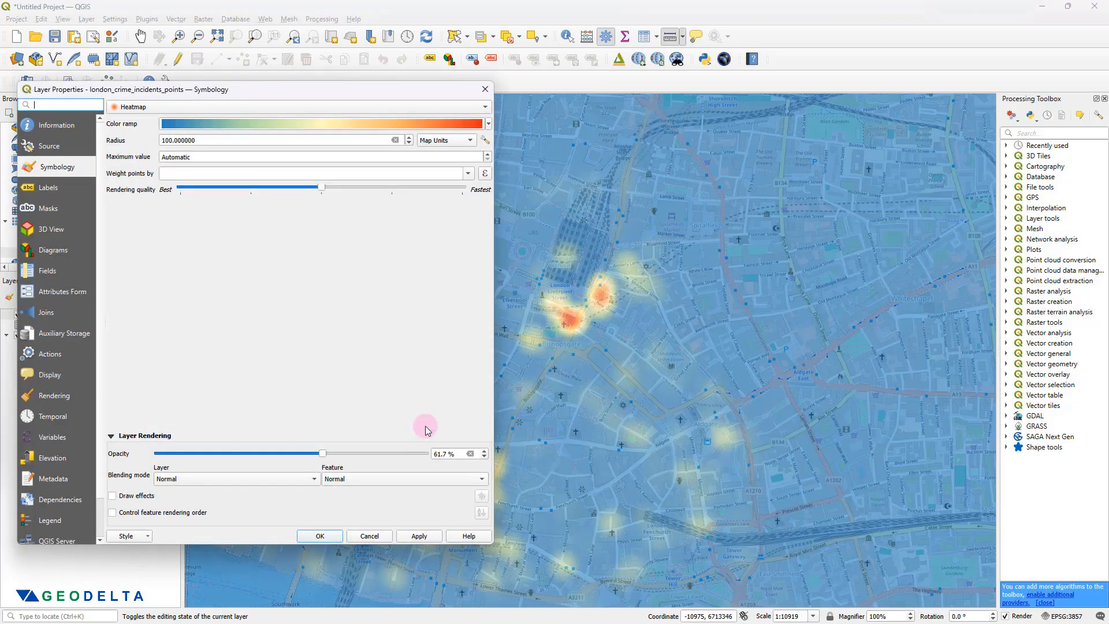
drag(202, 141, 140, 144)
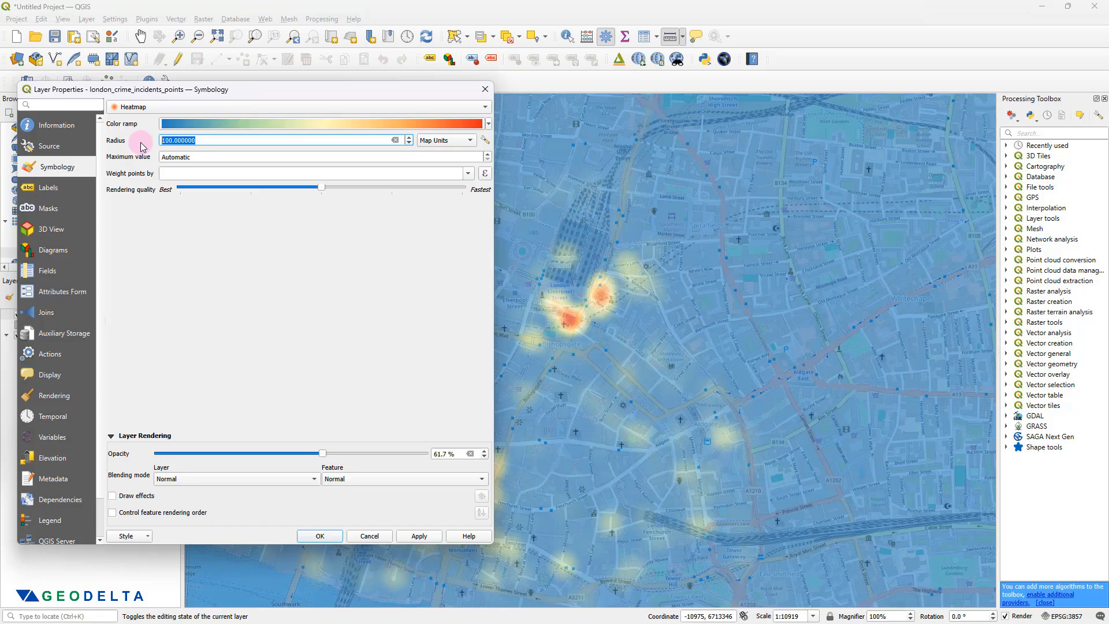
text(400)
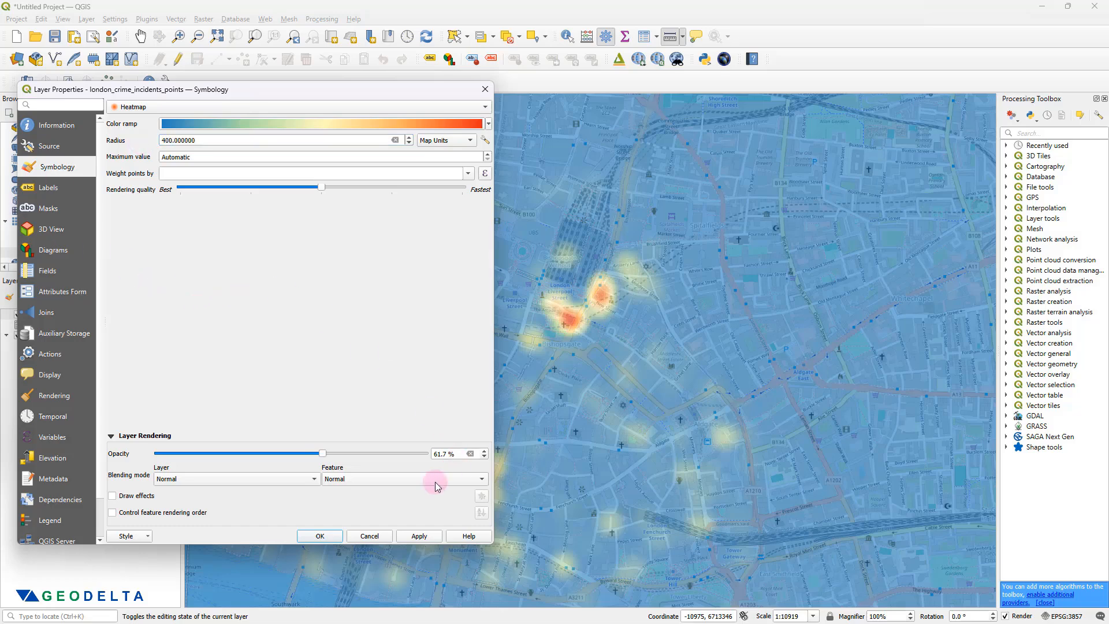
click(420, 535)
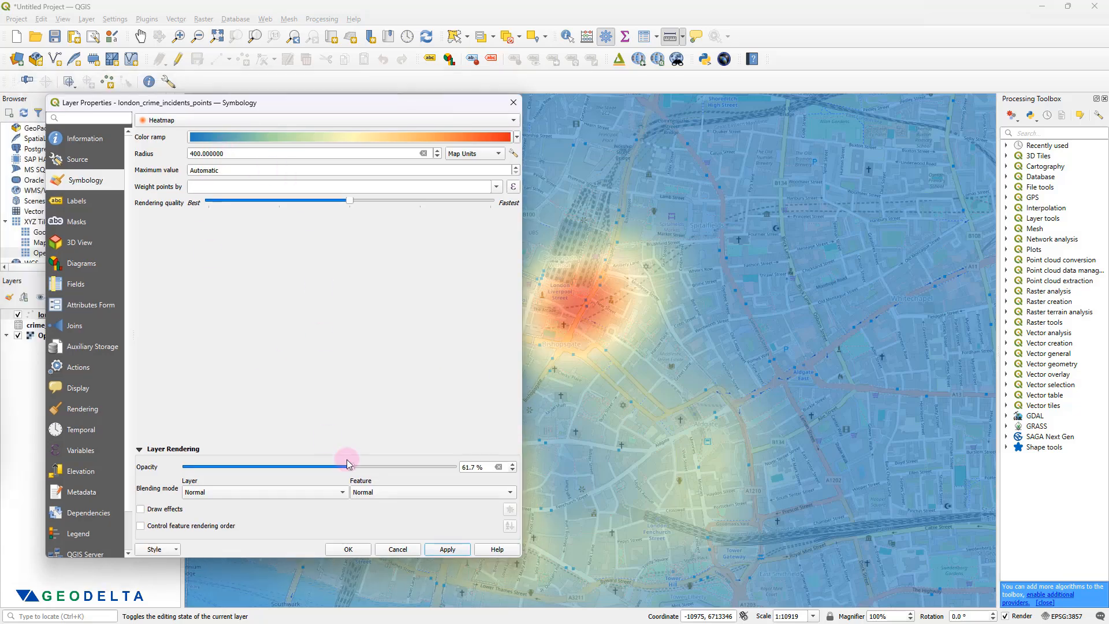
click(350, 549)
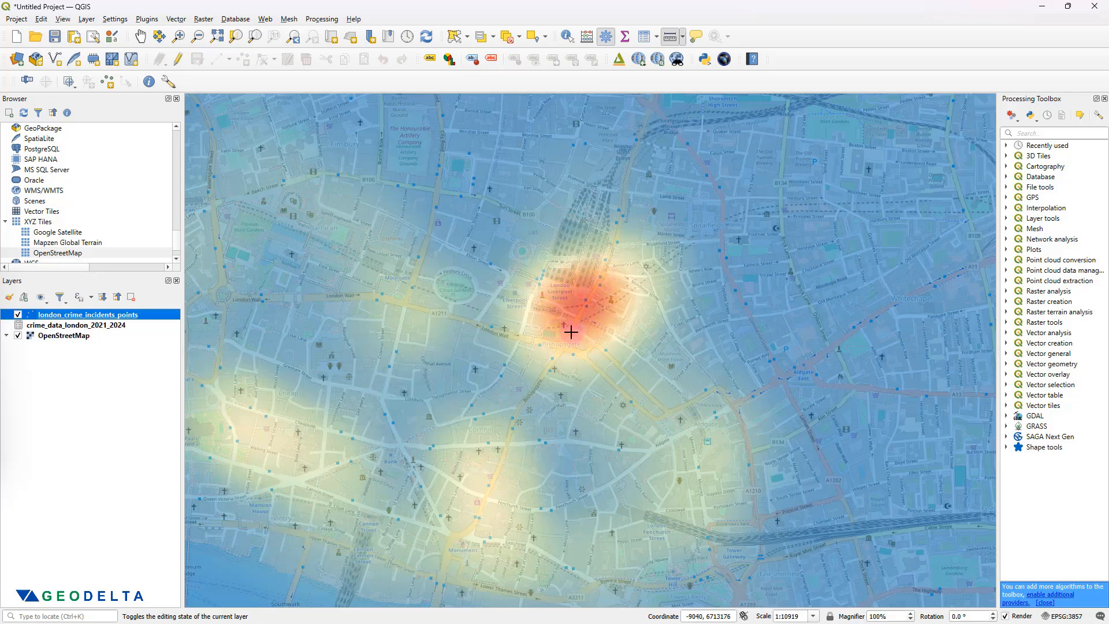
Step: Reopen the london_crime_incidents_points symbology and switch the heatmap's color ramp to Reds
scroll(570, 332, down, 1)
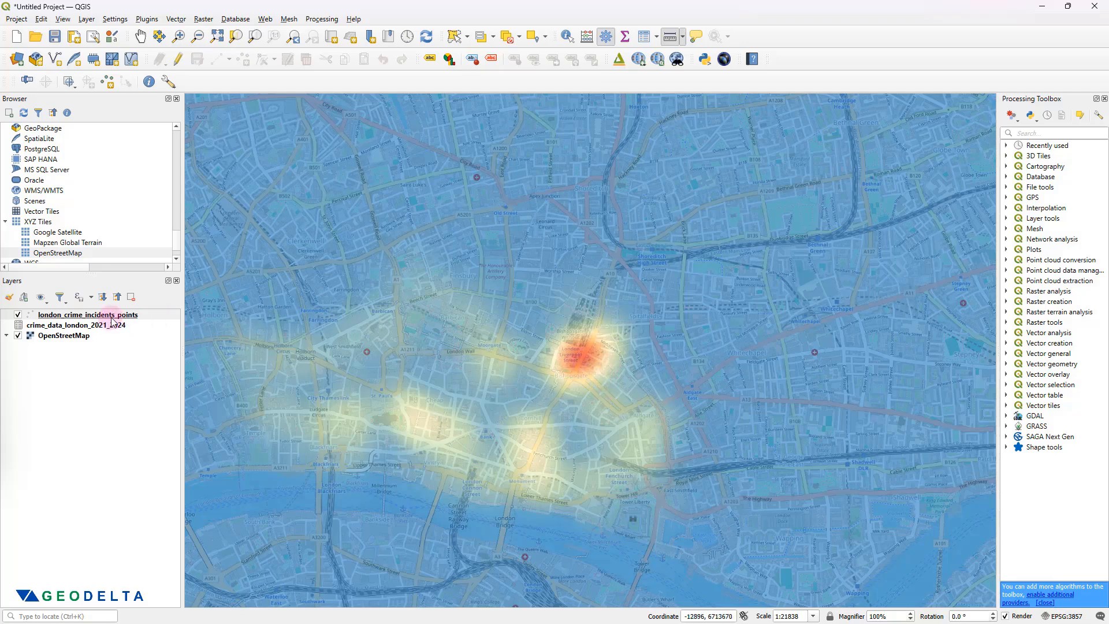
click(113, 317)
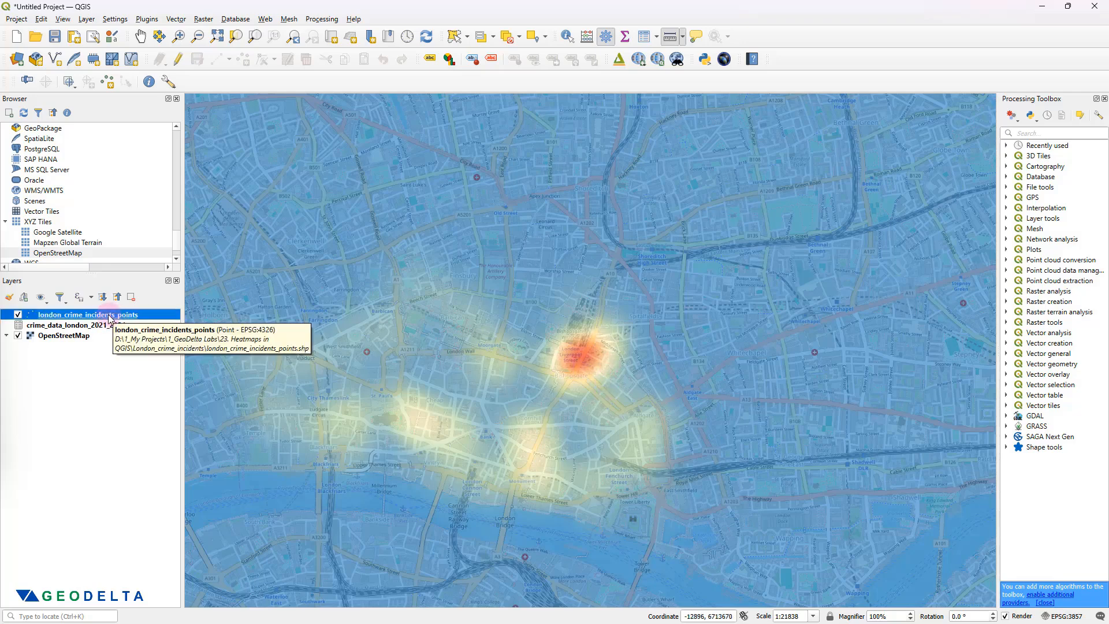
click(121, 345)
right_click(141, 317)
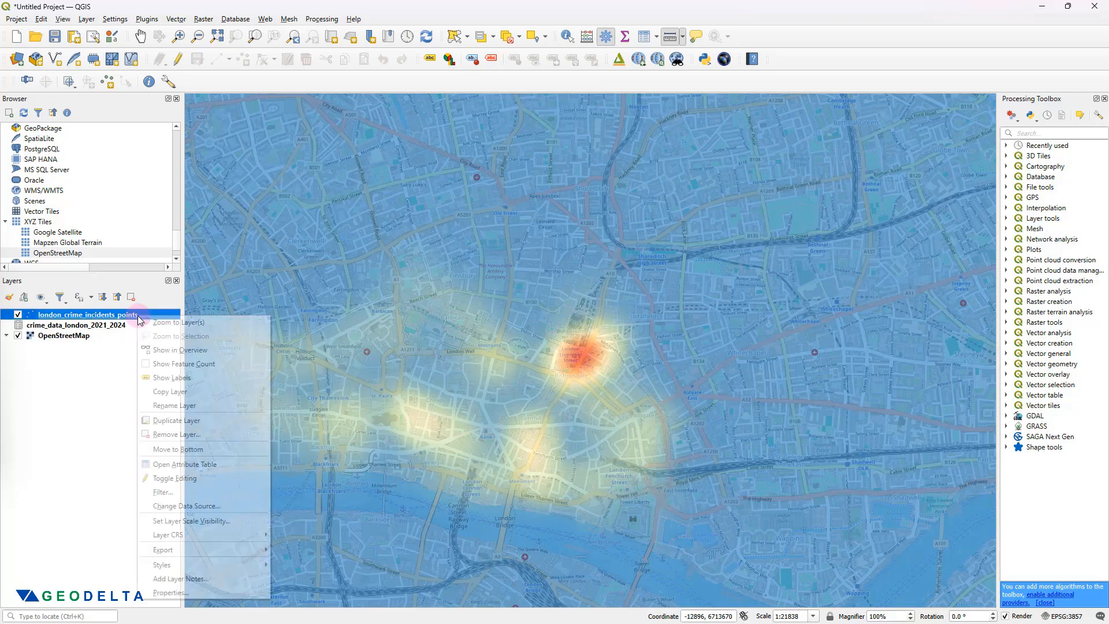
click(220, 593)
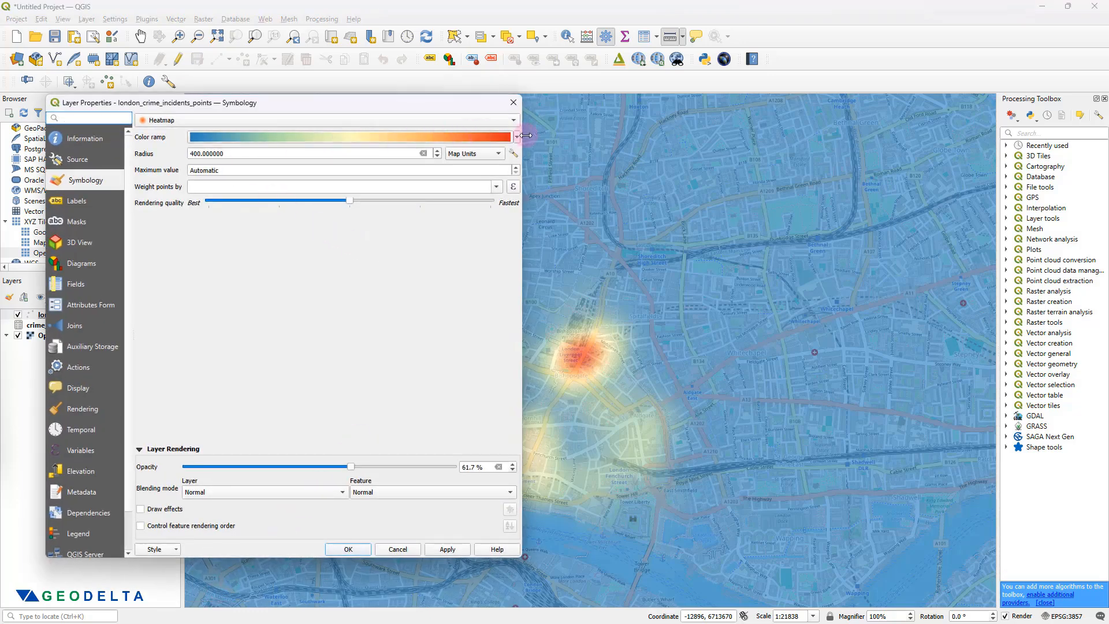
click(516, 137)
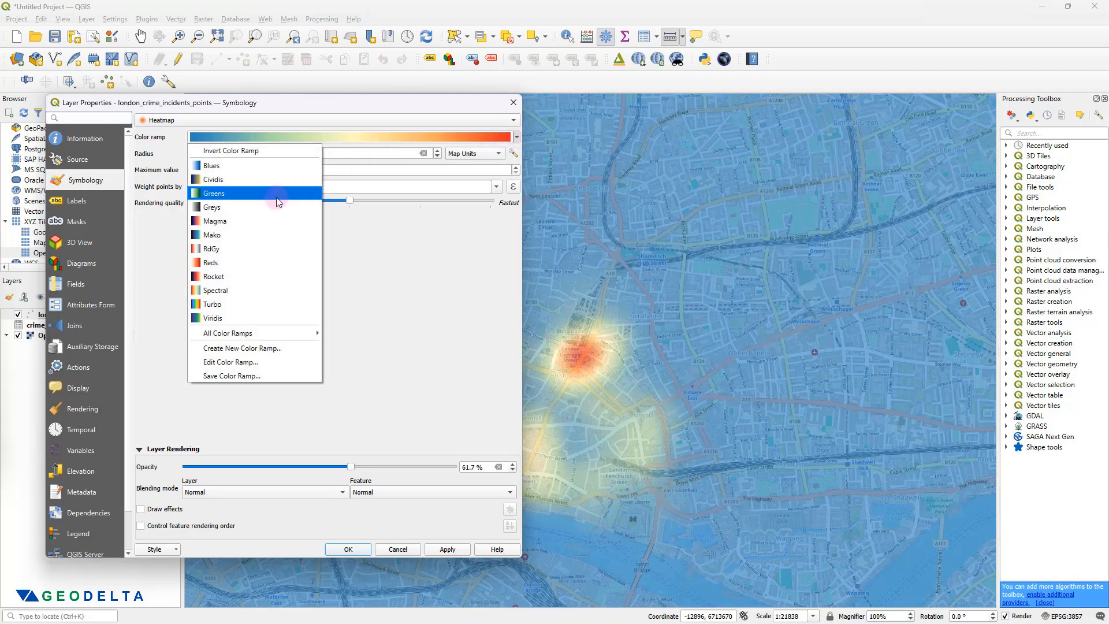
click(234, 263)
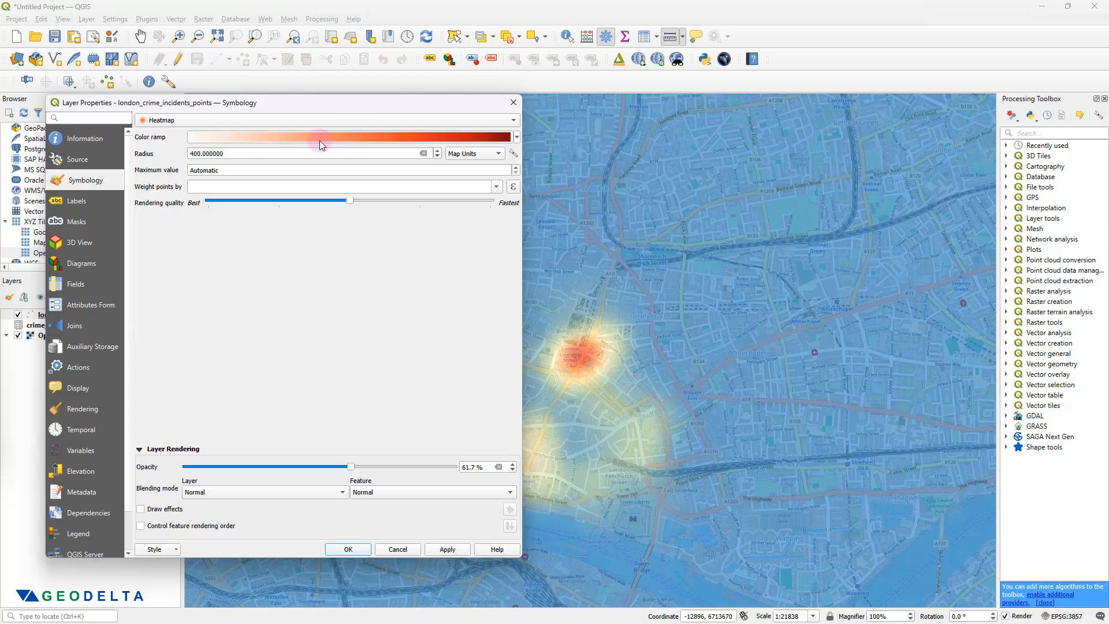
click(499, 144)
Step: Set the heatmap radius to 120 map units and apply the styling to the crime points layer
drag(257, 155, 180, 159)
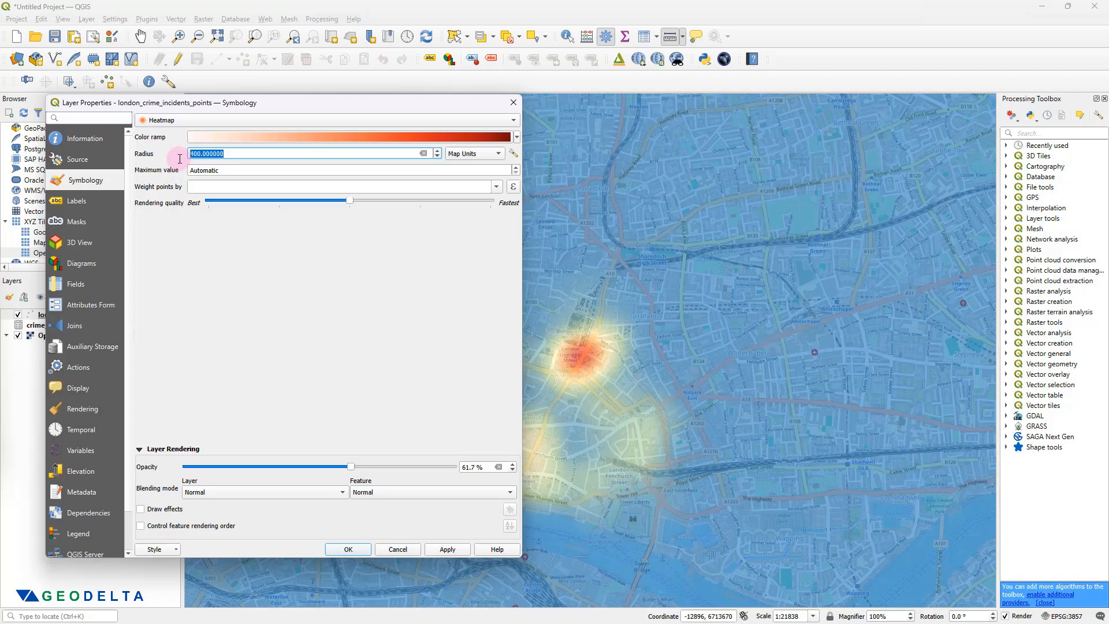
text(120)
click(250, 294)
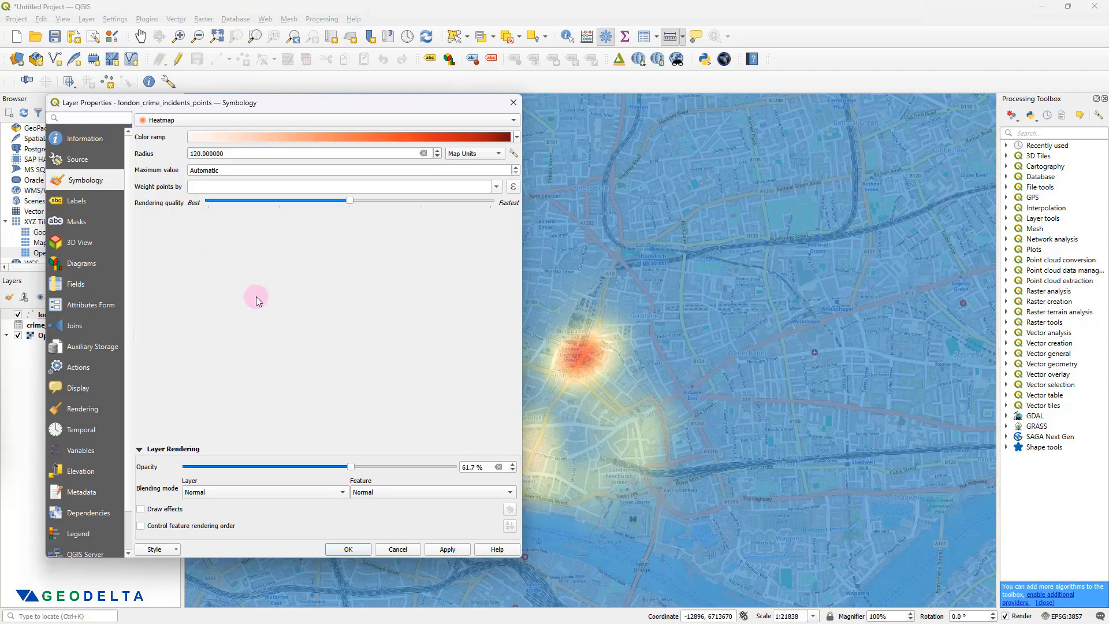
click(448, 550)
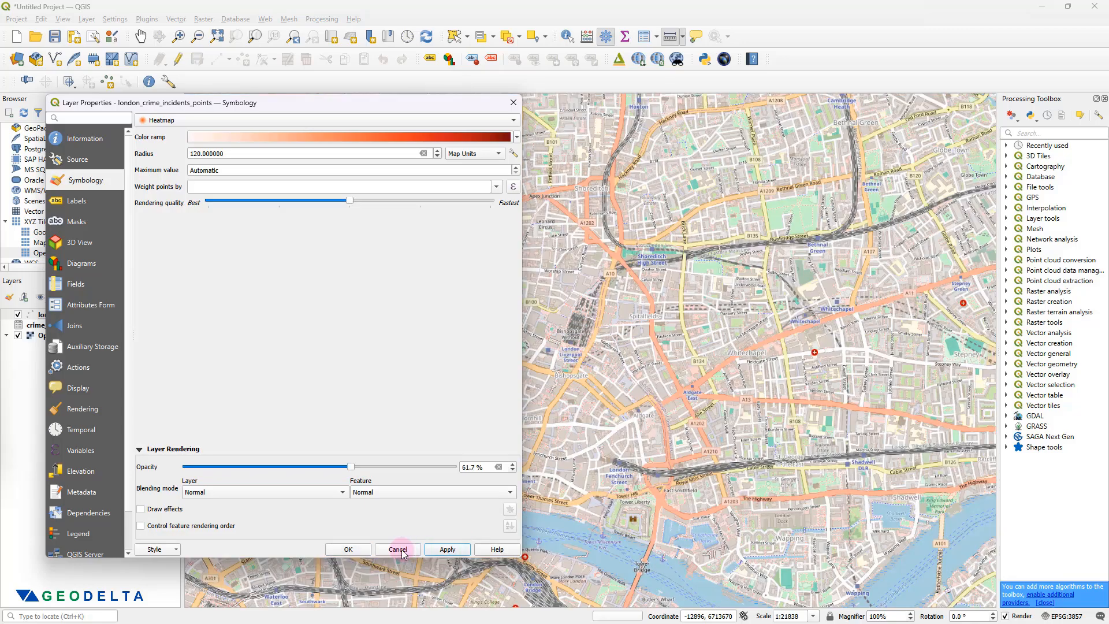
click(348, 548)
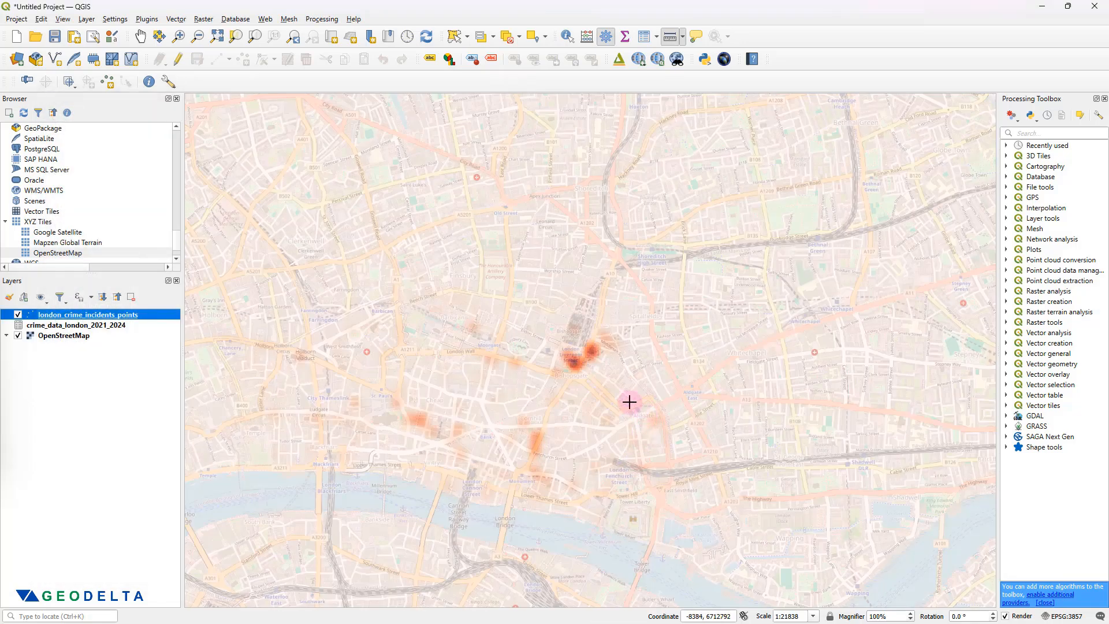
Step: Examine the crime hotspots around Liverpool Street, Bank and Cornhill on the restyled heatmap at closer scale
scroll(584, 387, up, 1)
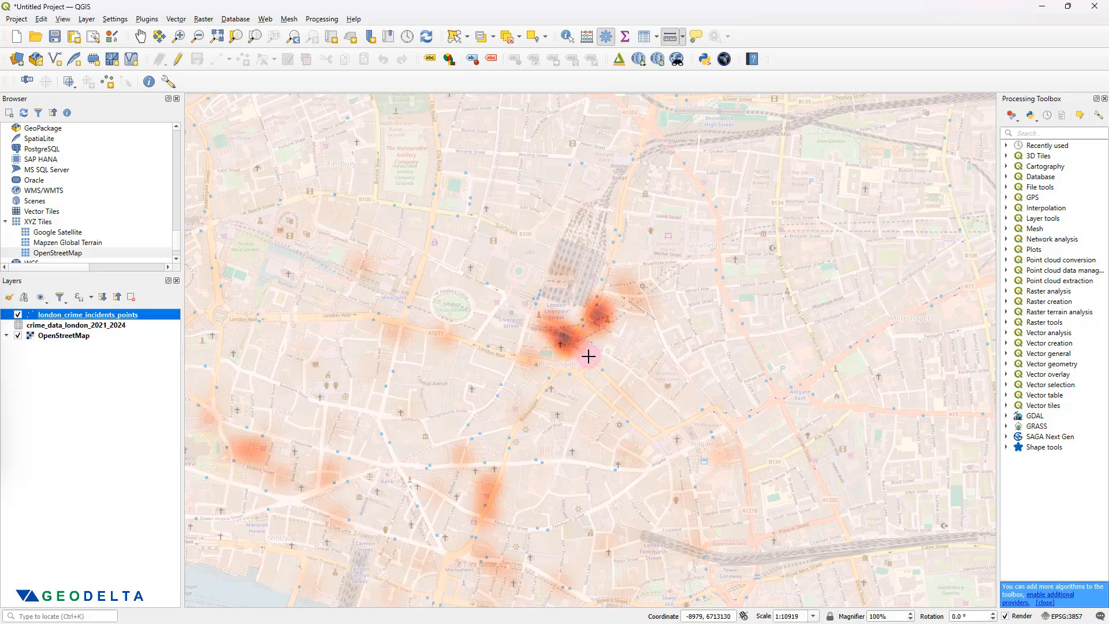
drag(607, 315, 661, 342)
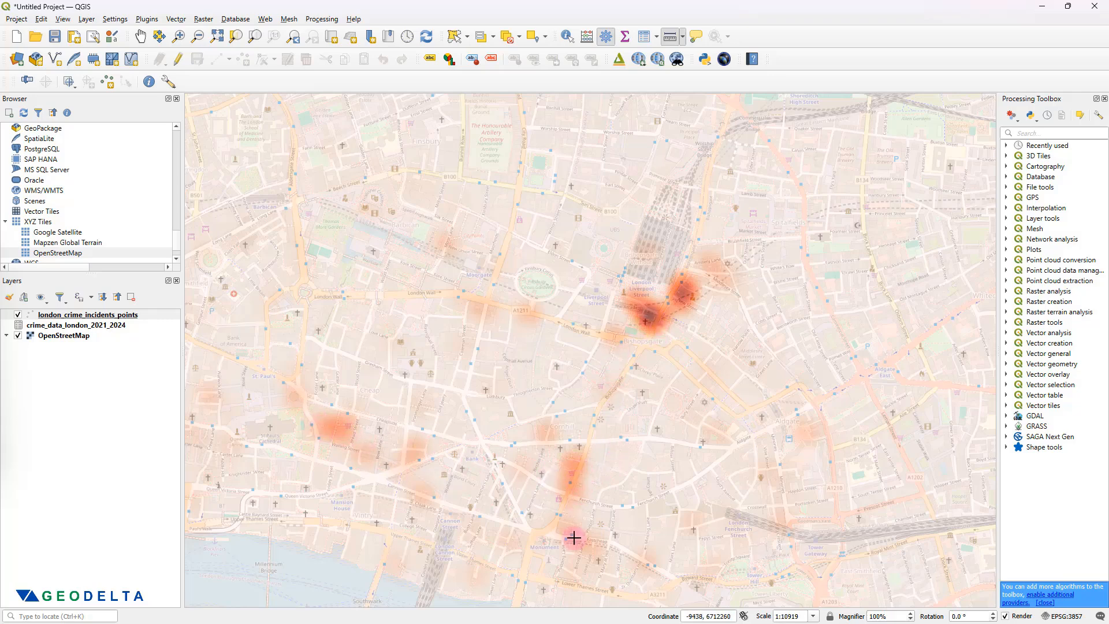
scroll(570, 482, up, 1)
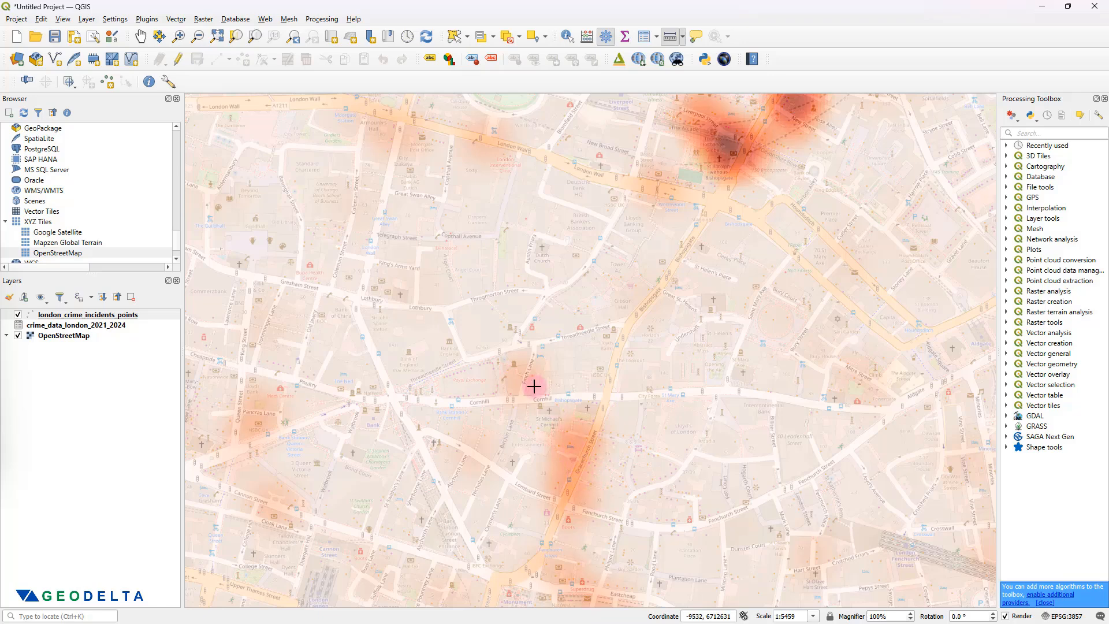
drag(513, 369, 690, 362)
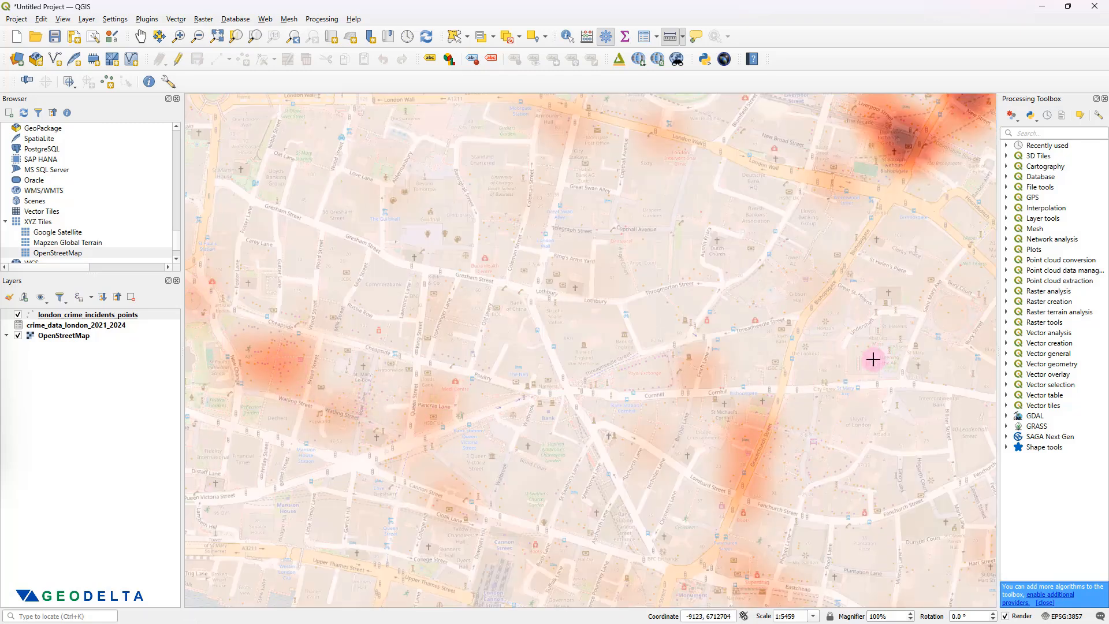
drag(803, 367, 792, 431)
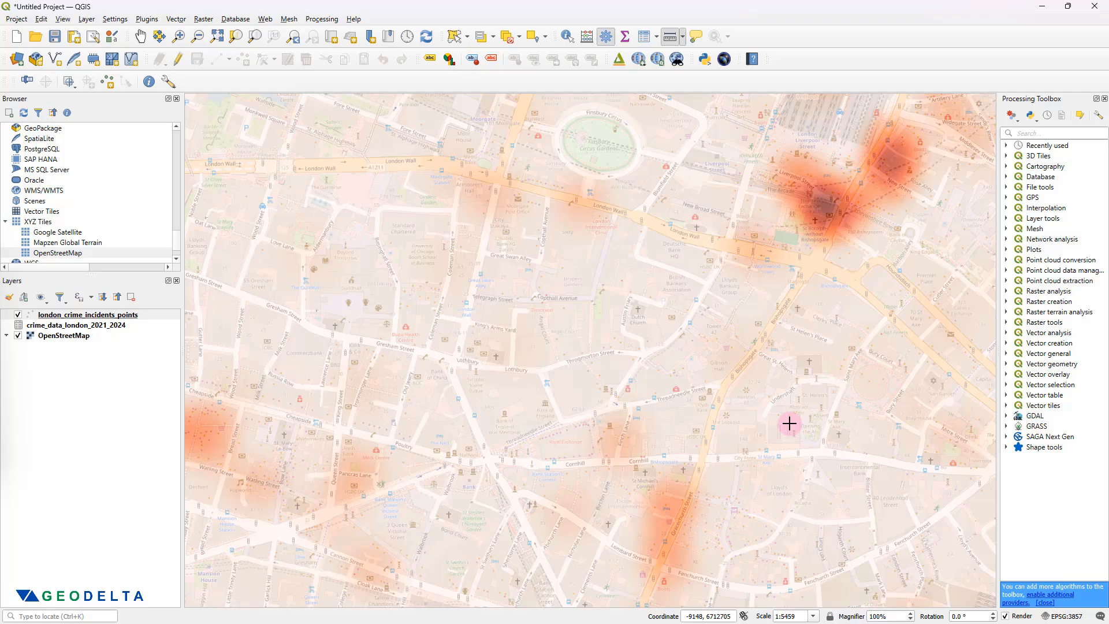
Step: Check which fields of london_crime_incidents_points are available for weighting the heatmap points, leaving the symbology unmodified
scroll(468, 531, down, 1)
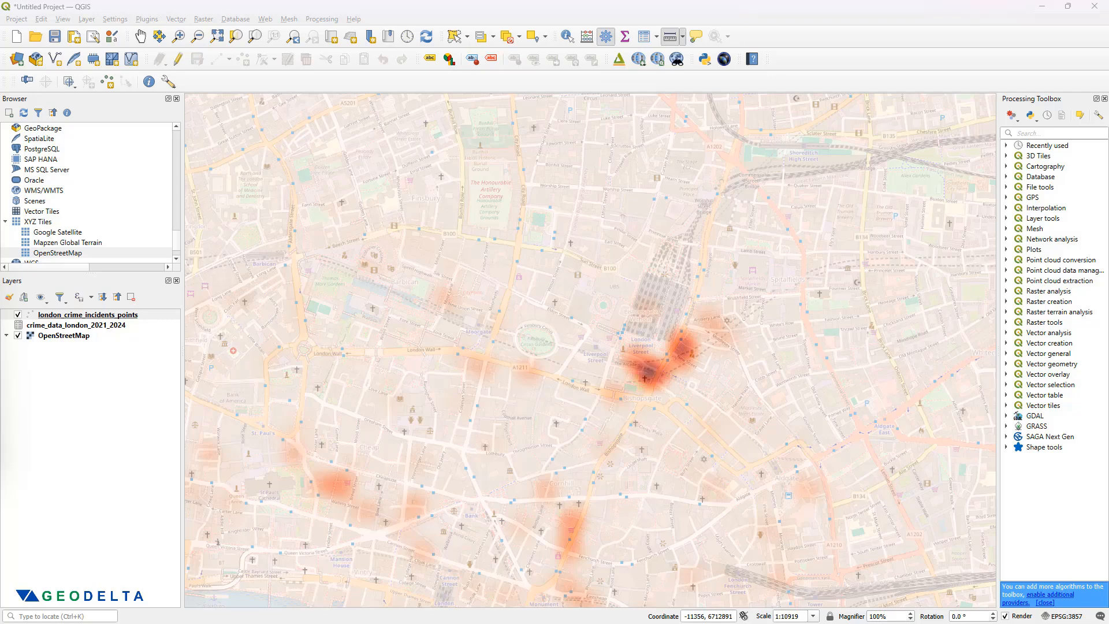
right_click(144, 317)
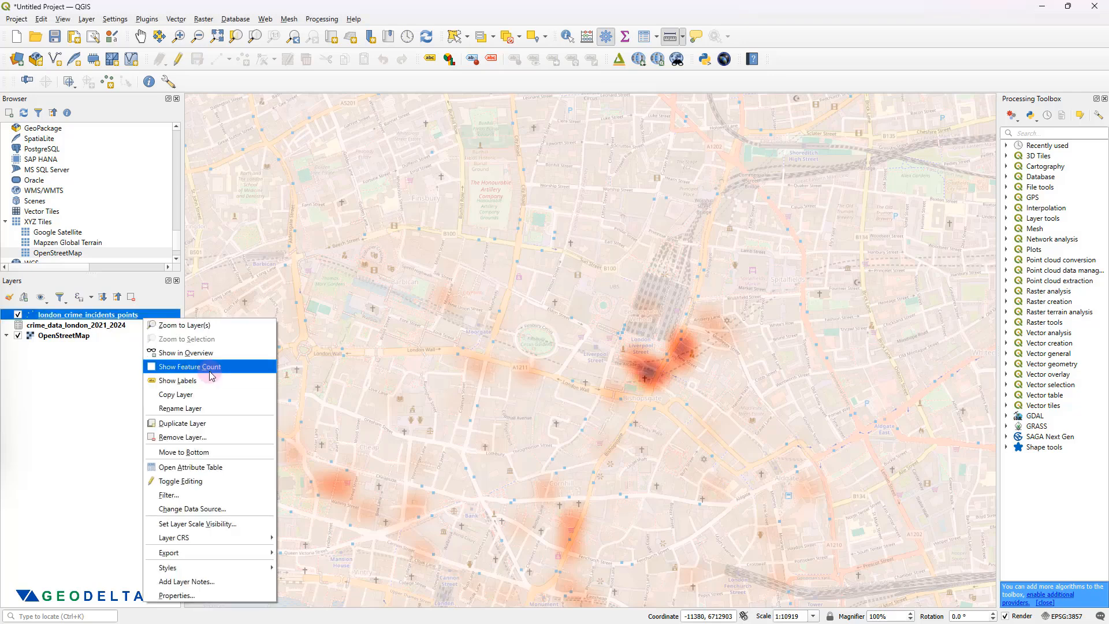
click(211, 597)
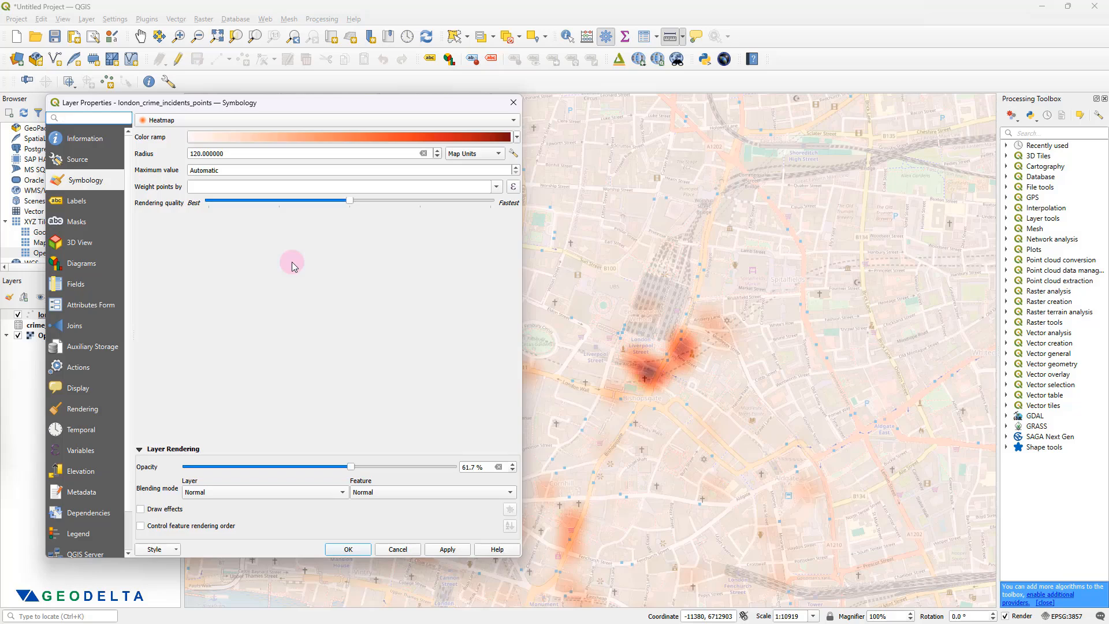
click(497, 189)
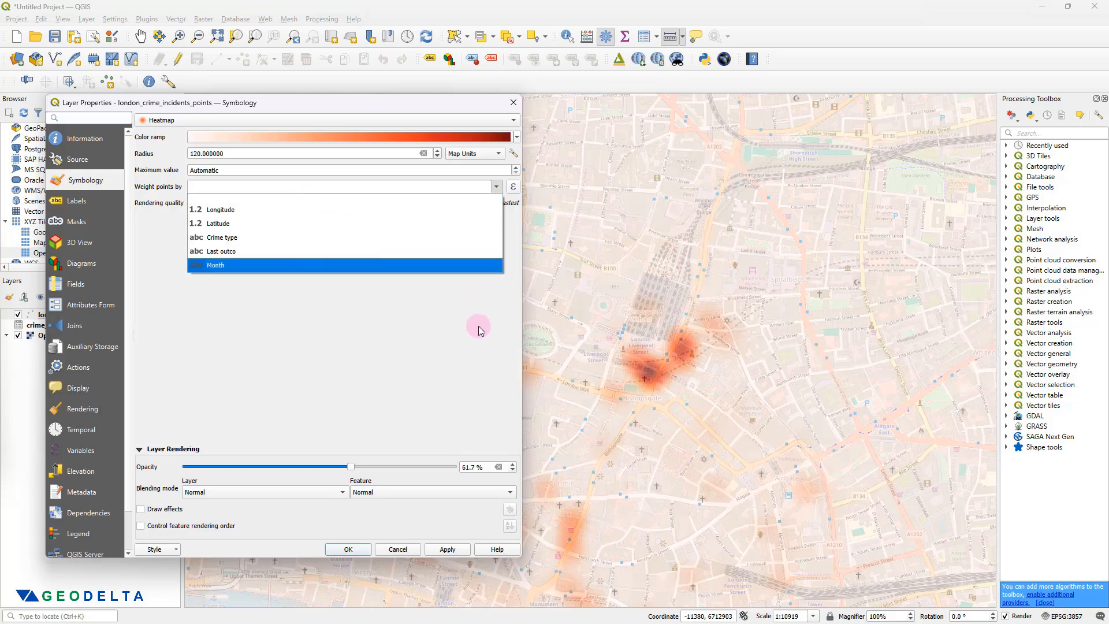
click(406, 303)
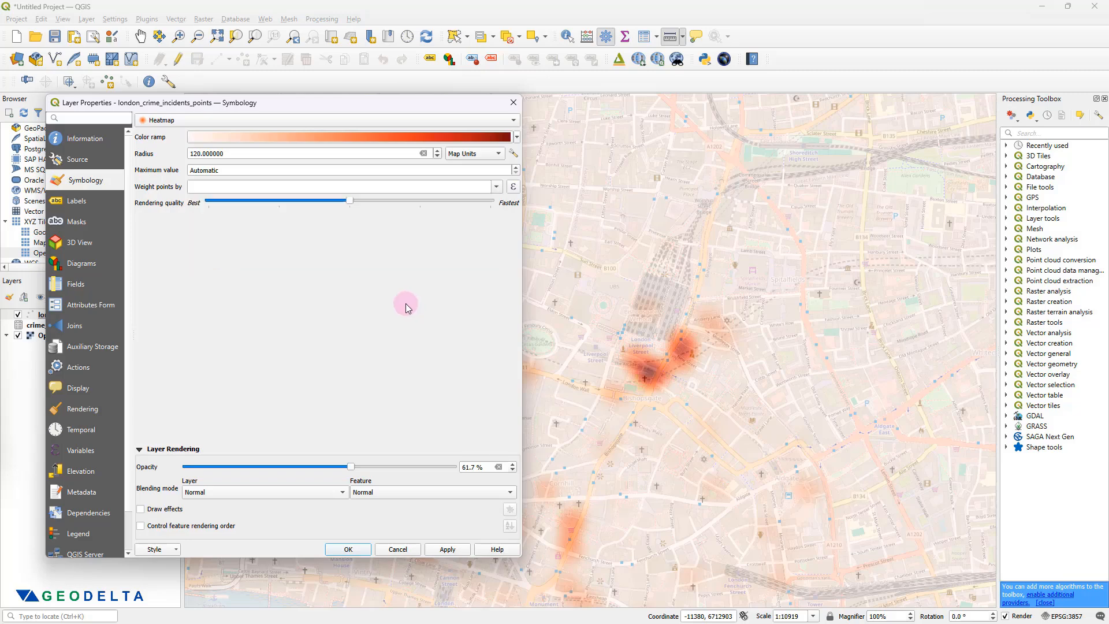
click(514, 103)
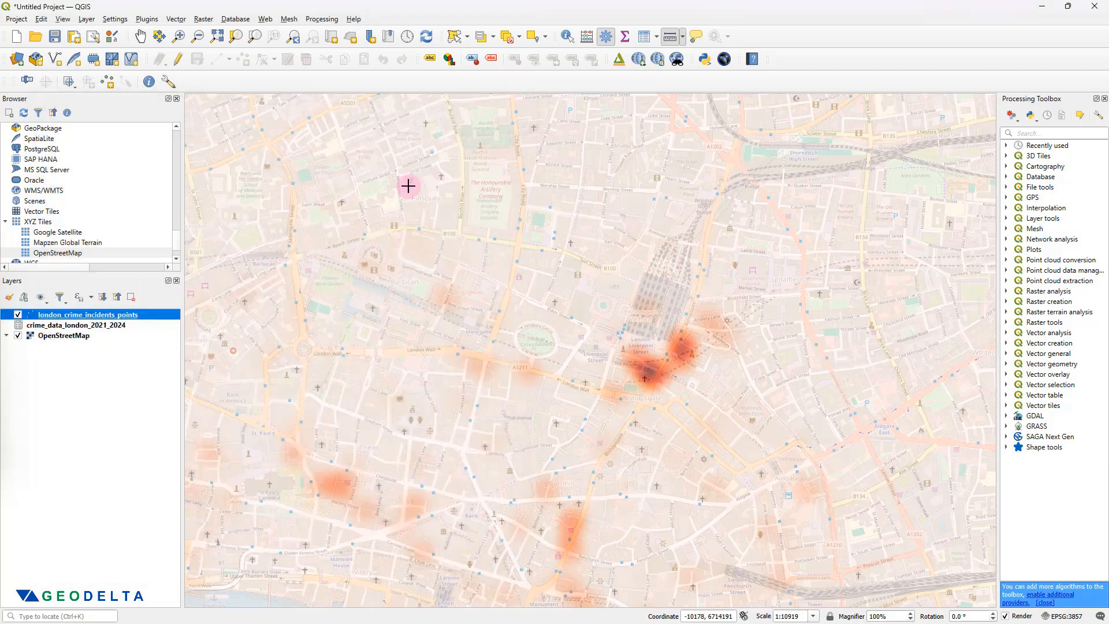
Step: Export the london_crime_incidents_points layer as an ESRI Shapefile named london_crime_incidents_points_r1.shp in the London_crime_incidents folder and add it to the map
right_click(112, 317)
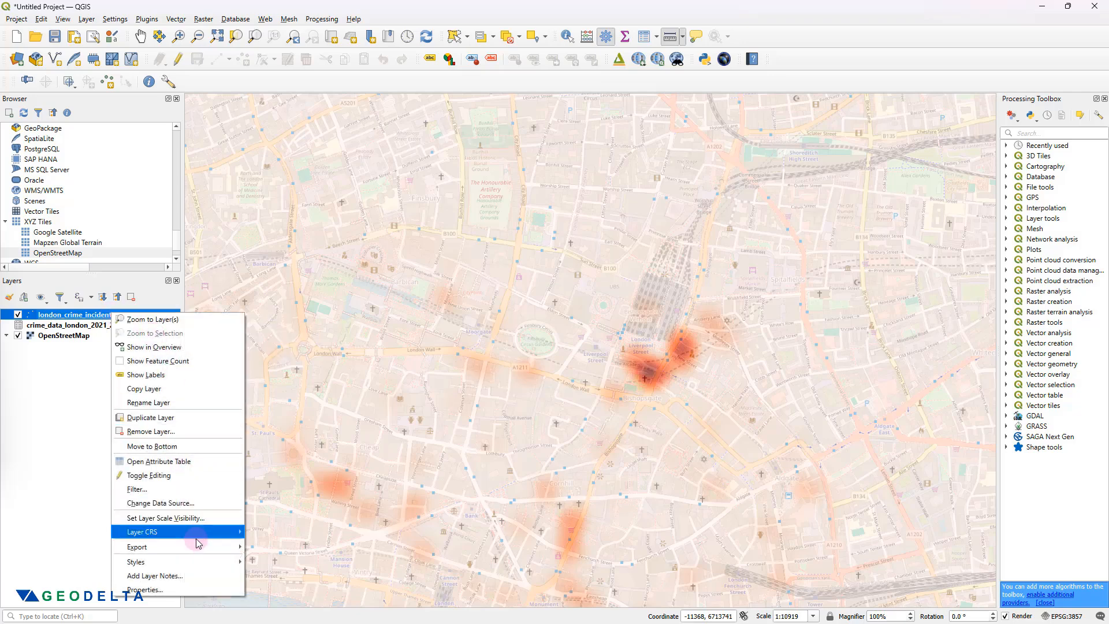
mouse_move(198, 546)
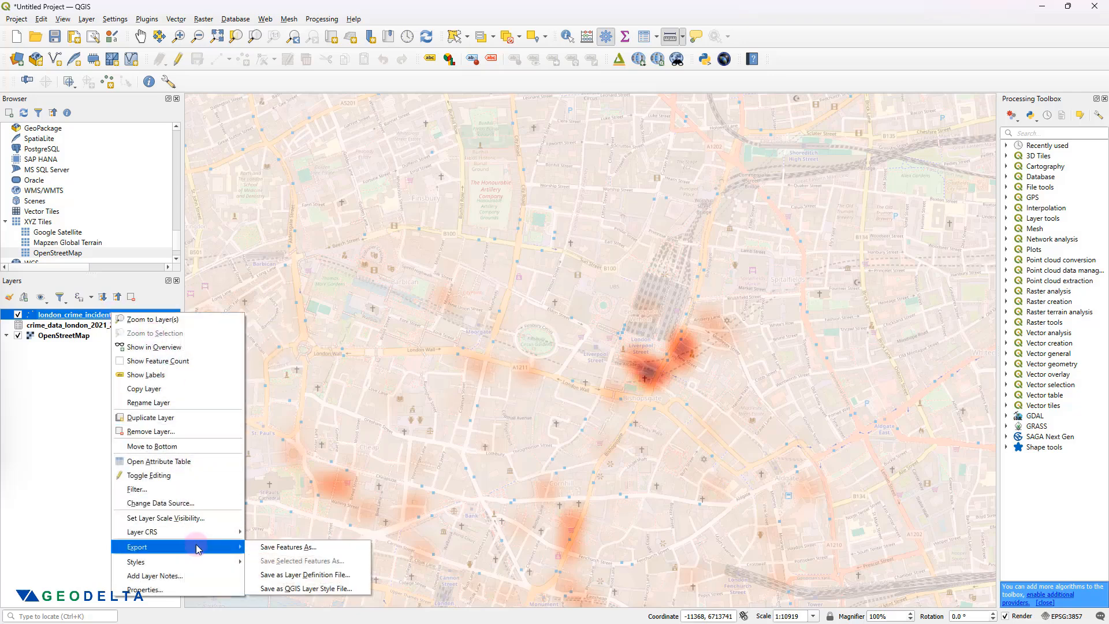
click(282, 549)
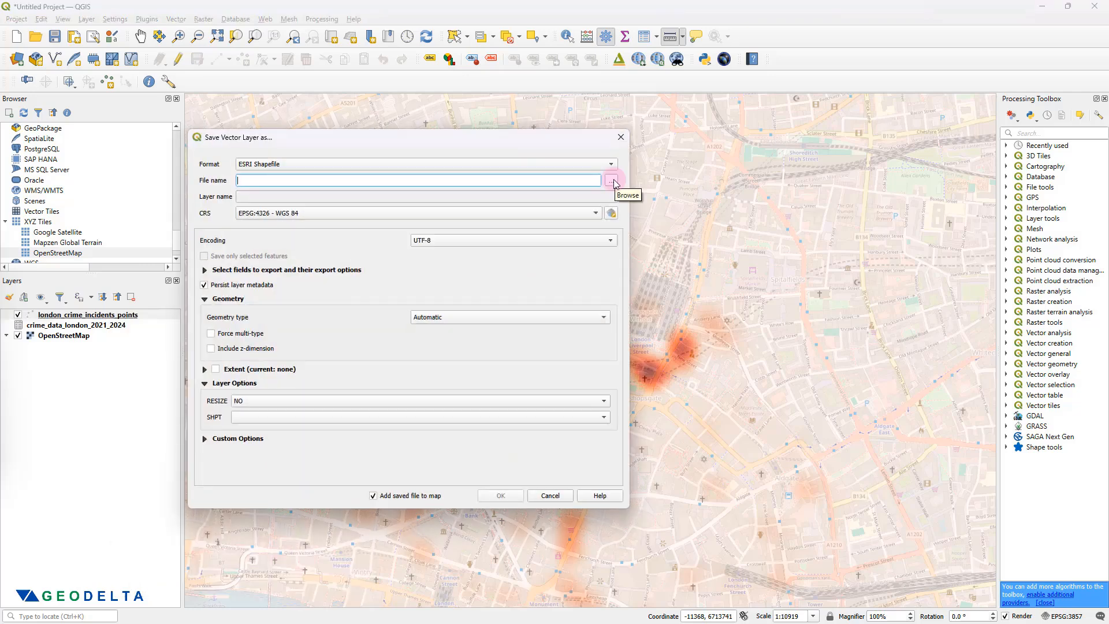
click(613, 182)
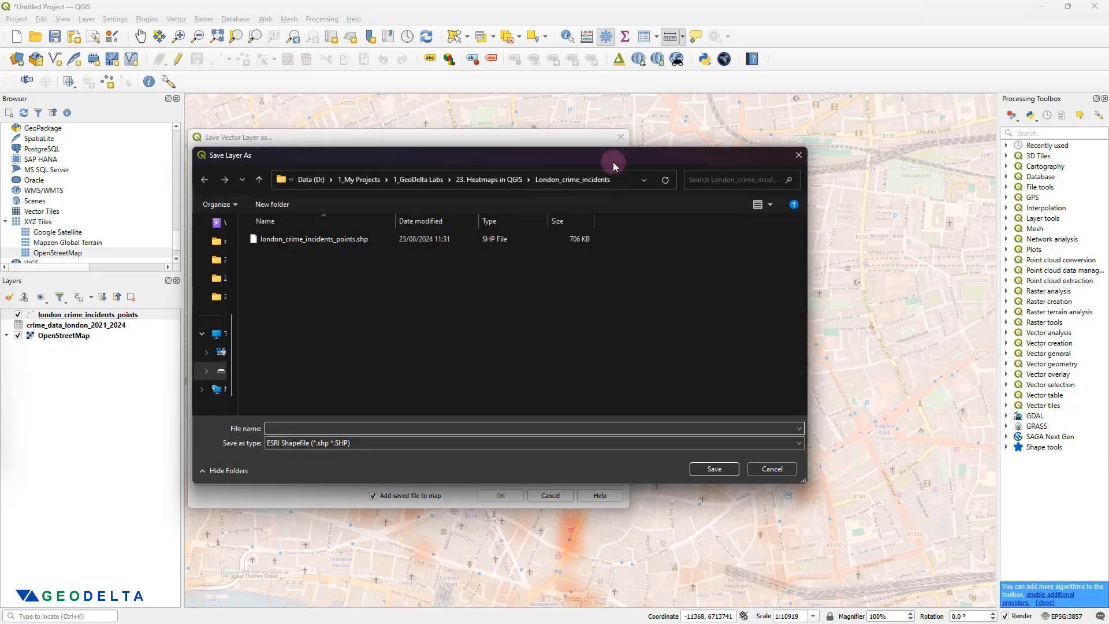
click(326, 249)
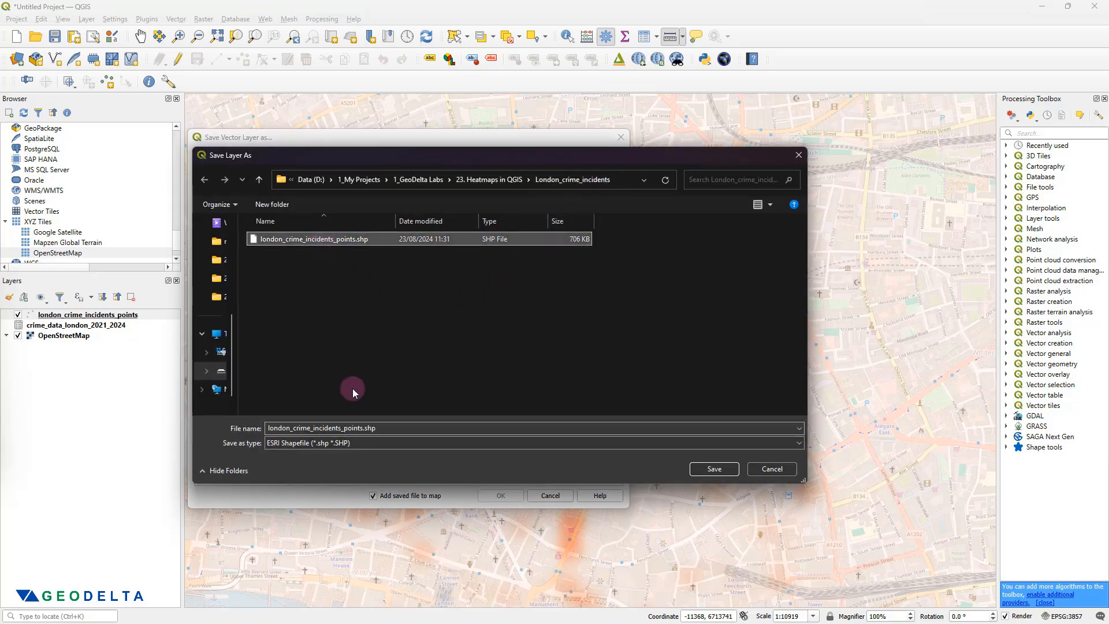
click(364, 427)
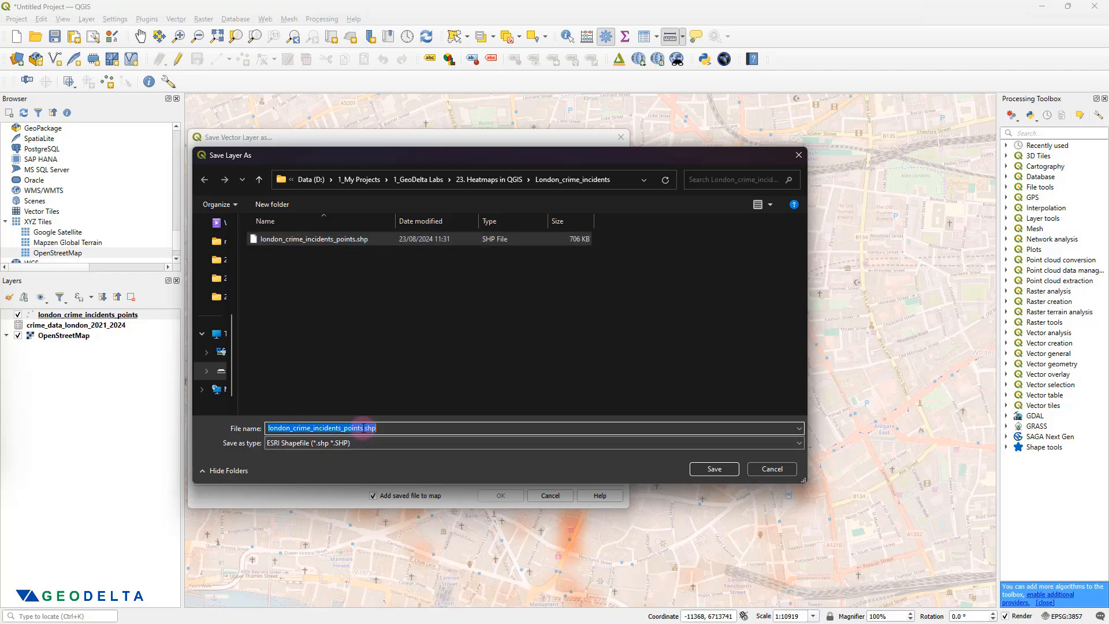
click(363, 427)
text(_r1)
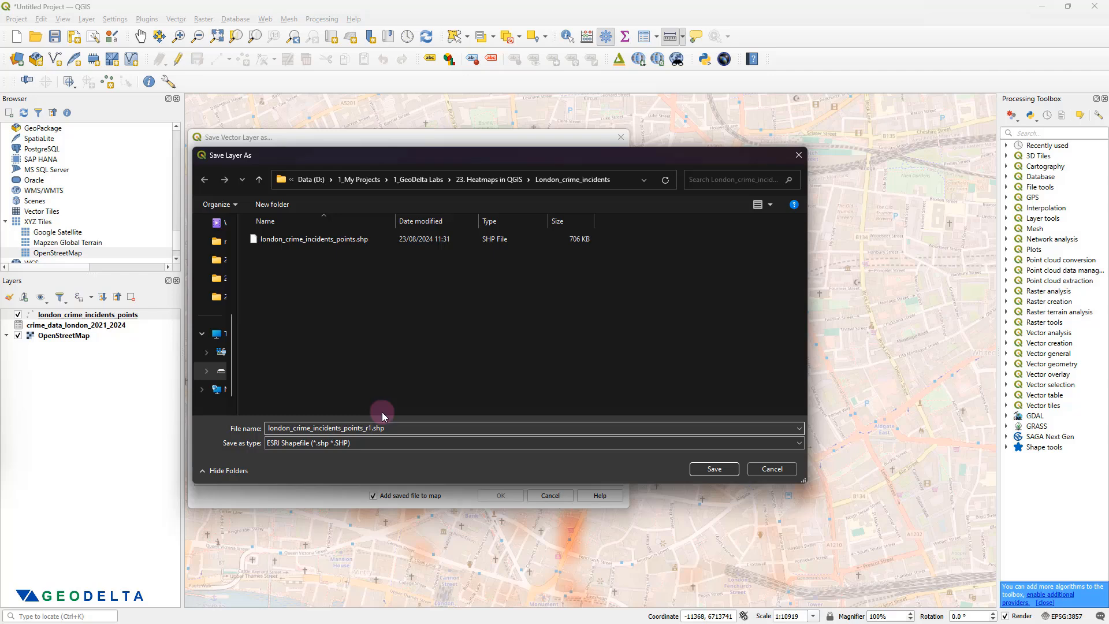
click(507, 355)
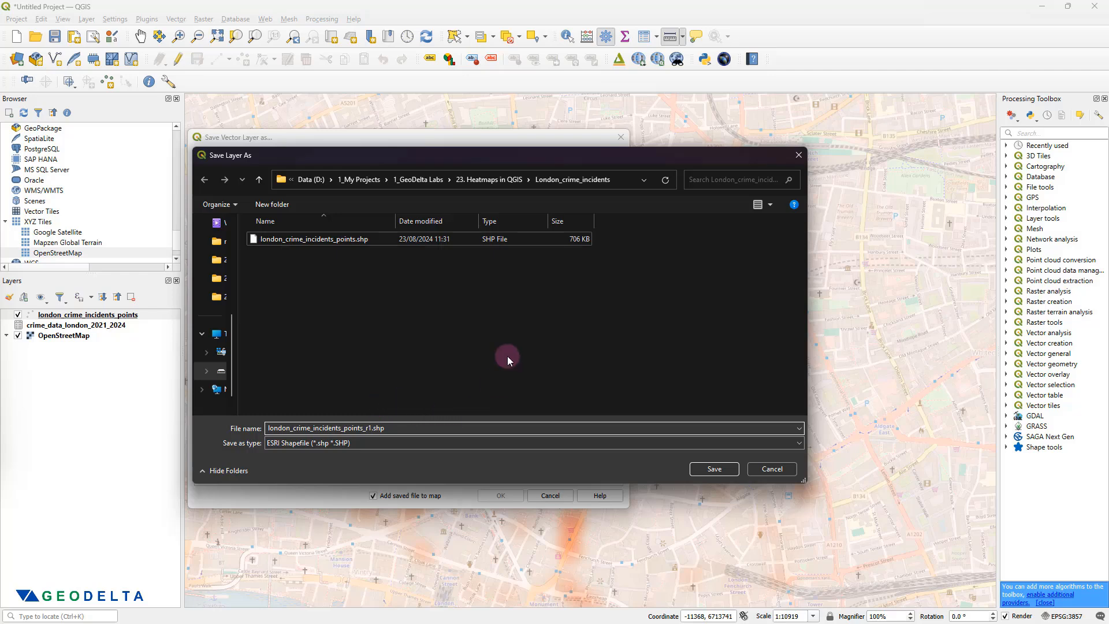
click(714, 469)
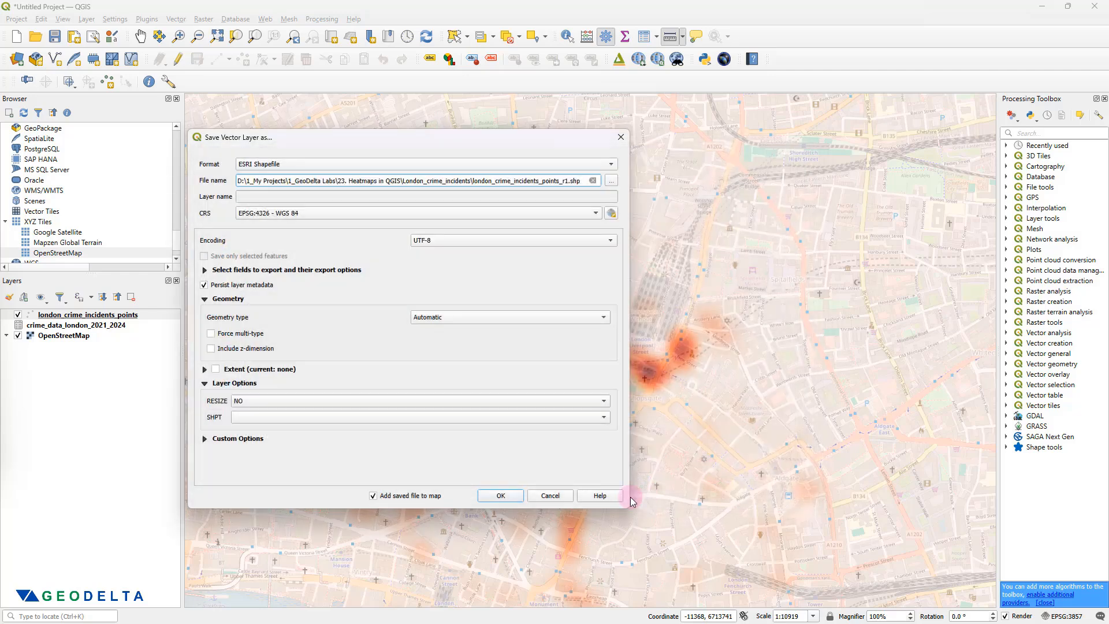
click(508, 496)
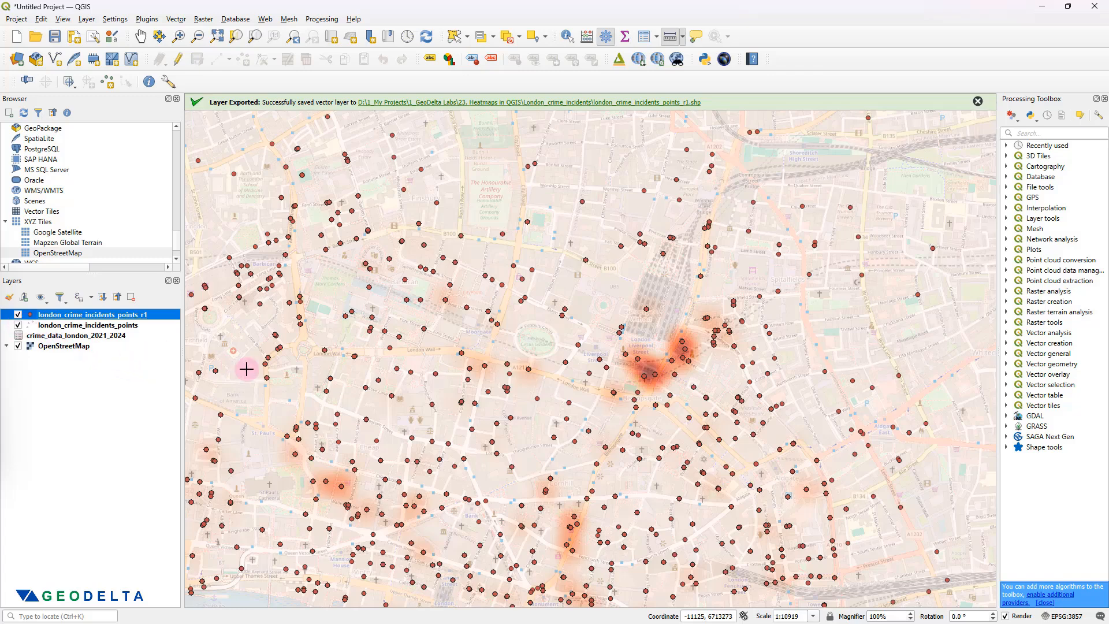
Step: Hide the original london_crime_incidents_points layer and open the attribute table of london_crime_incidents_points_r1
click(17, 325)
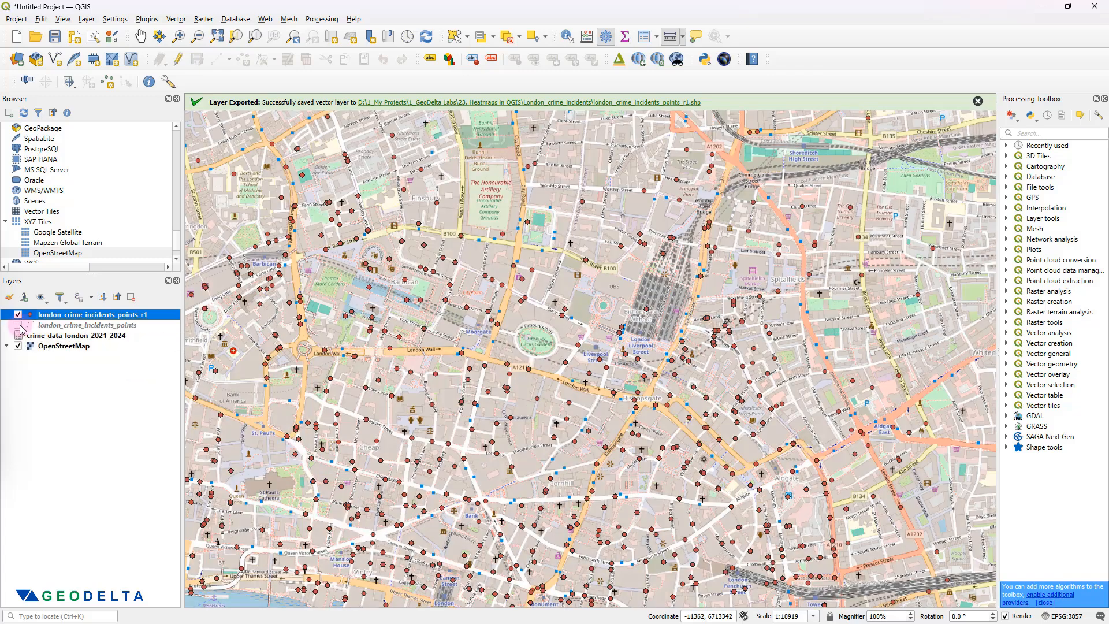
right_click(108, 316)
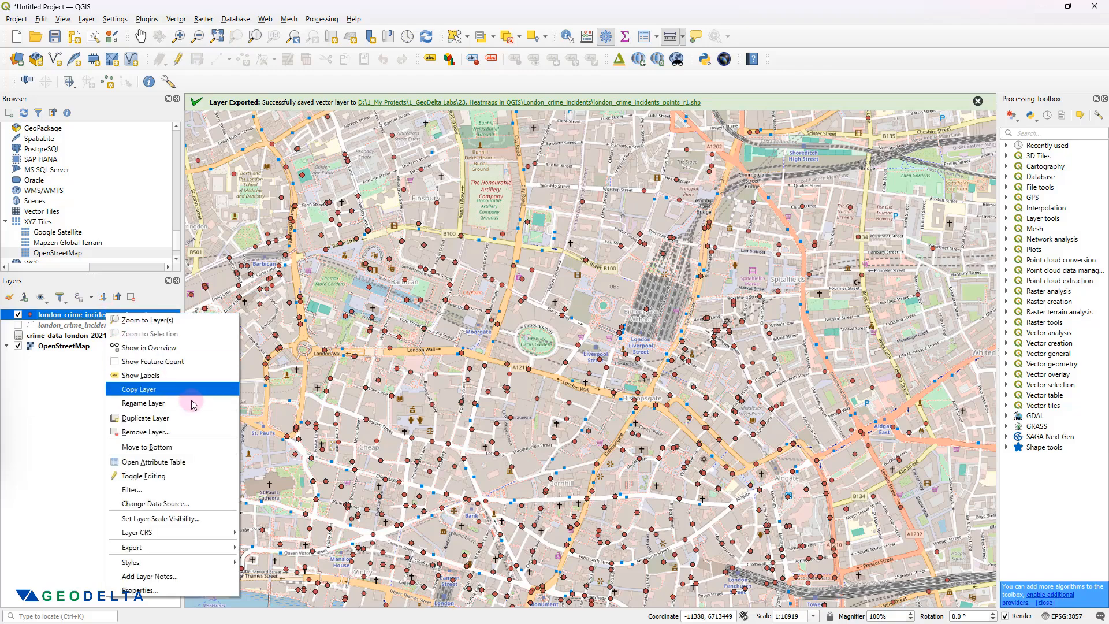
click(200, 462)
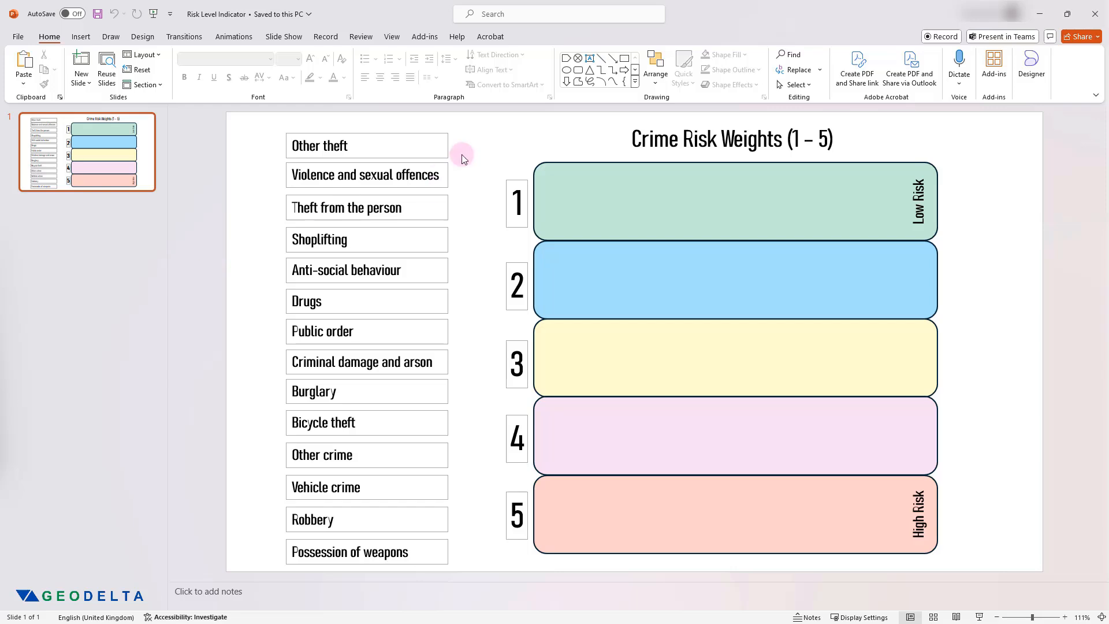
Step: Switch to PowerPoint and review the crime types on the Crime Risk Weights (1 – 5) slide
click(397, 175)
click(396, 209)
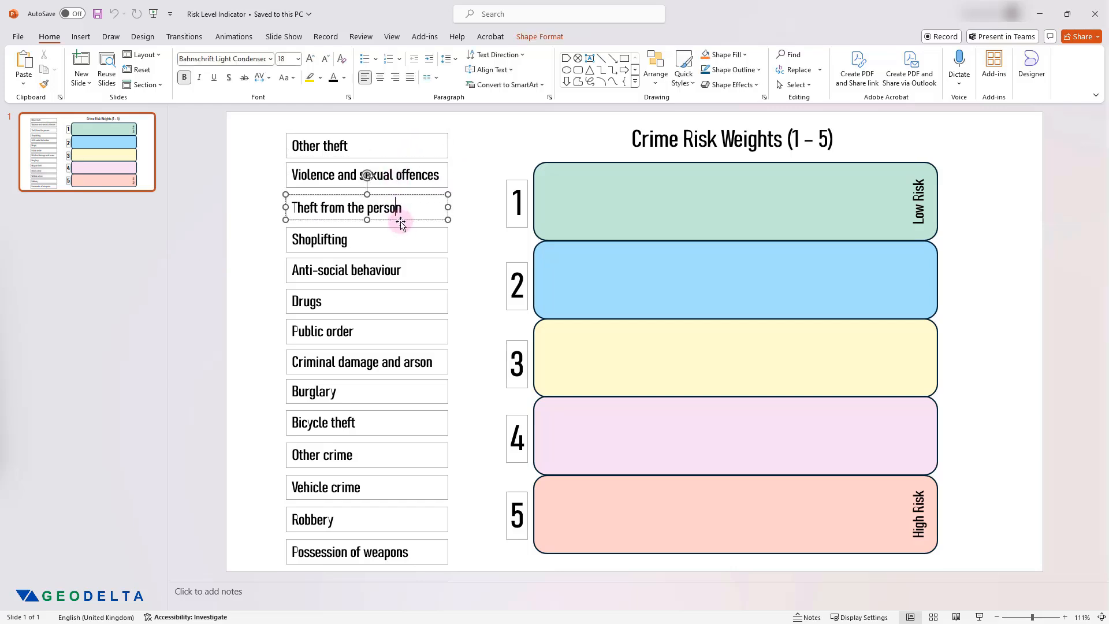
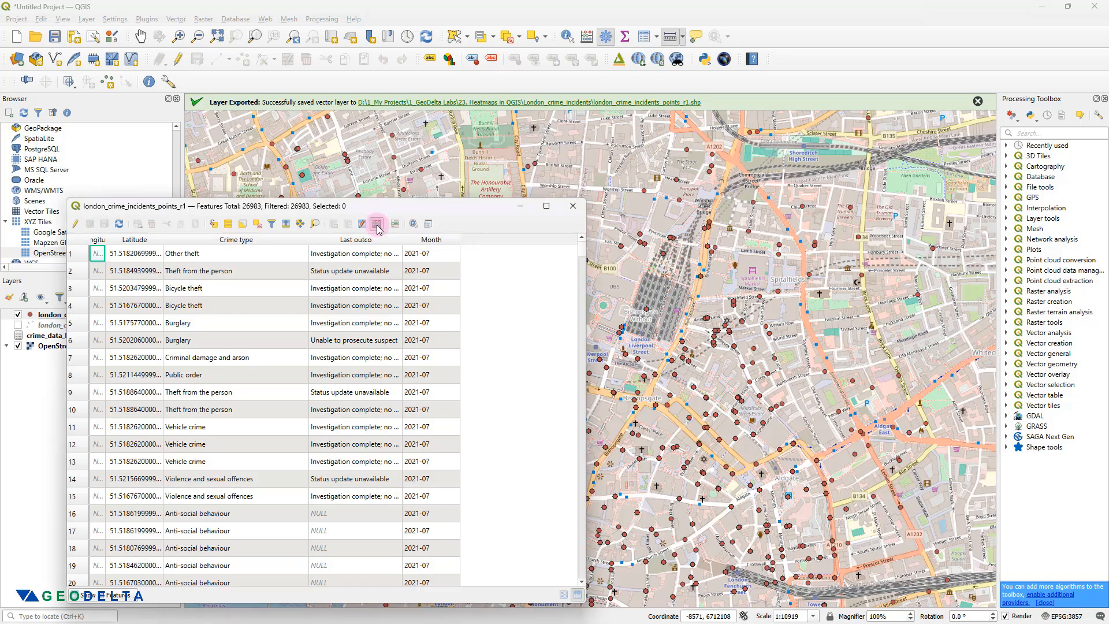
Step: Open the Field Calculator for london_crime_incidents_points_r1 and resize and reposition its window to leave room beside it
click(377, 224)
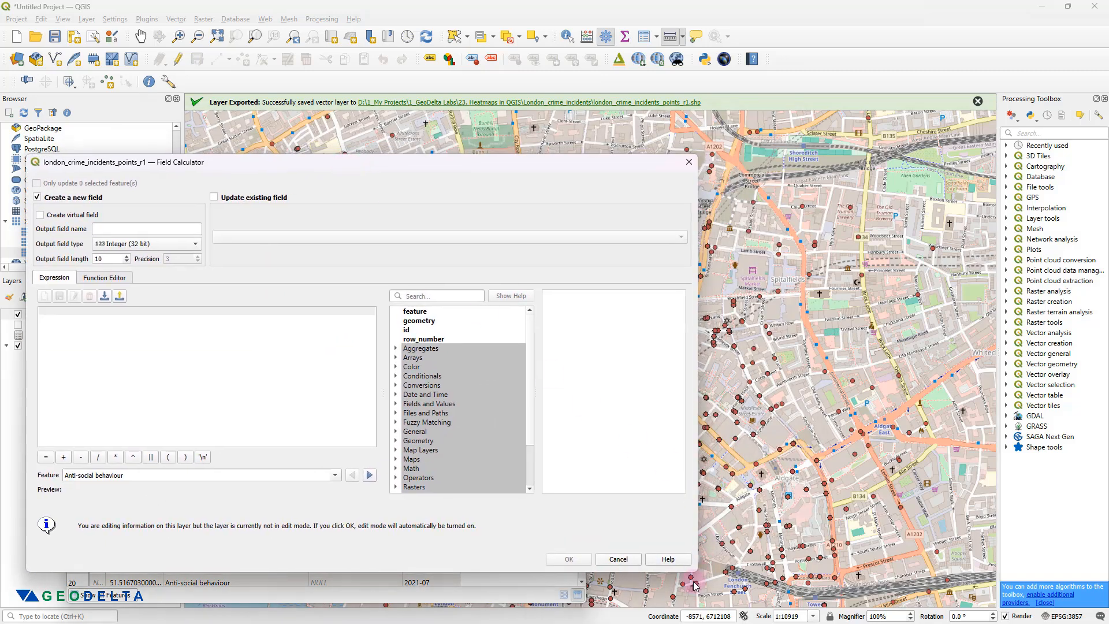
drag(696, 572, 576, 586)
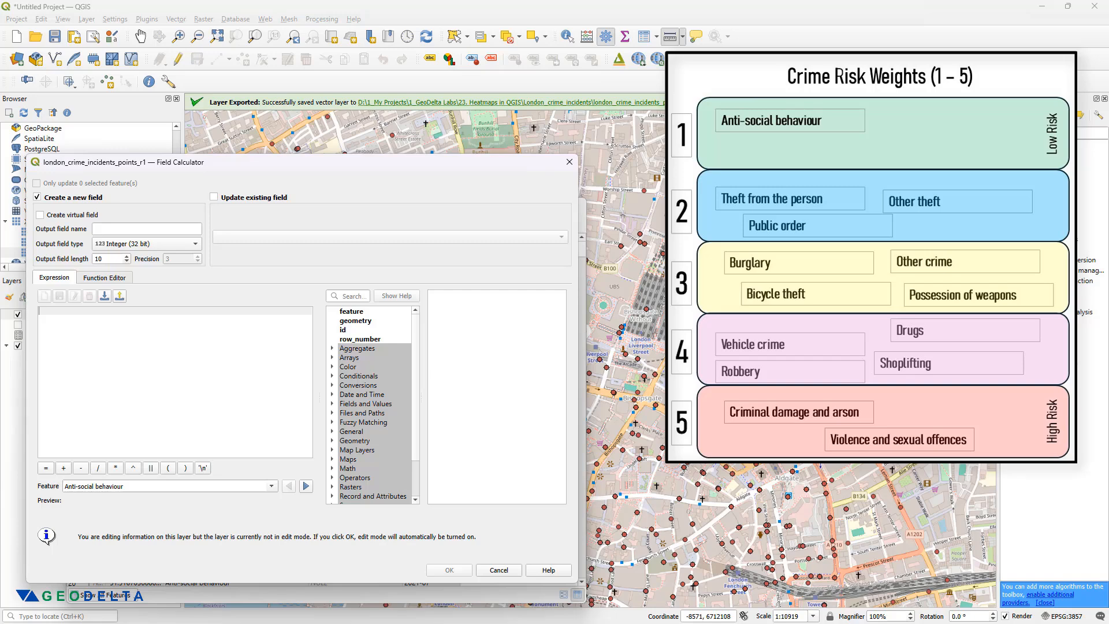
drag(374, 168, 365, 56)
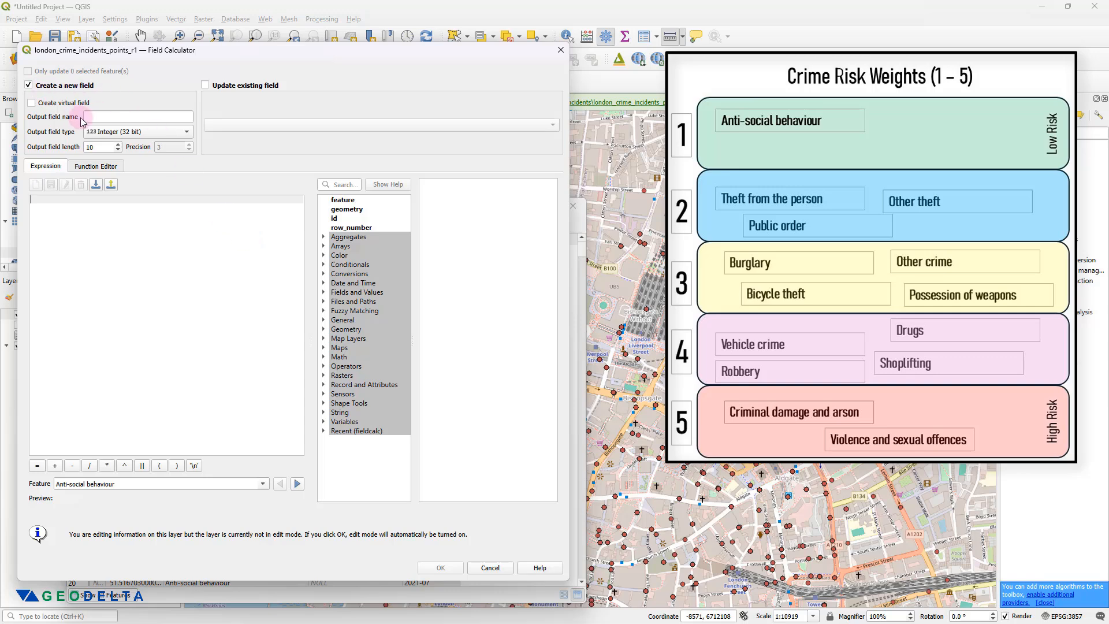
Step: Name the new output field weight and set its length to 2
click(118, 118)
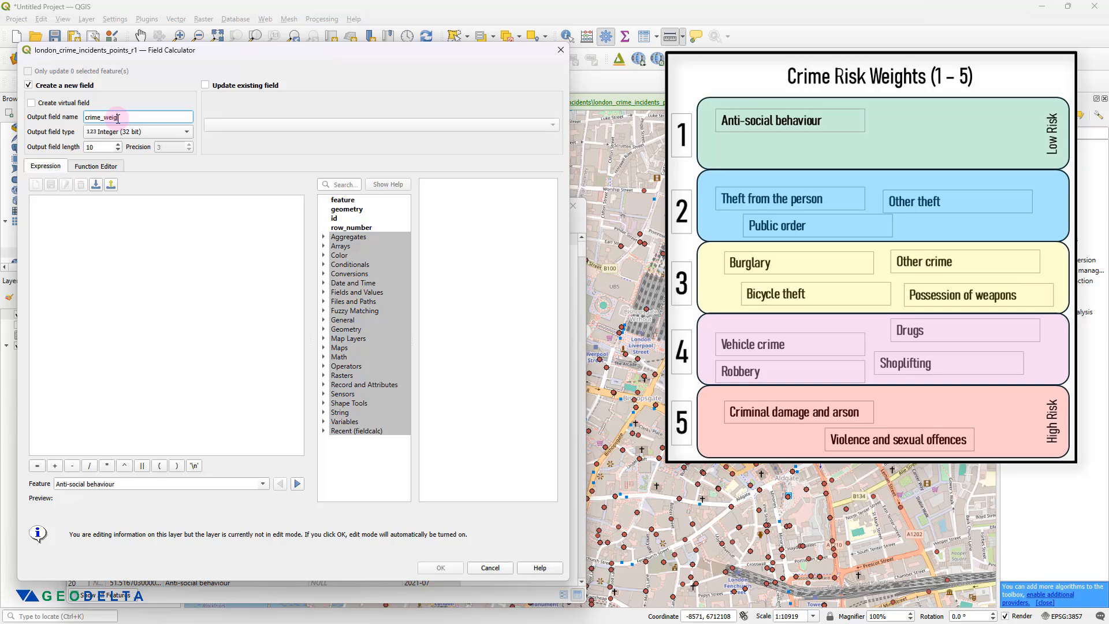
key(BackSpace)
key(BackSpace)
key(BackSpace)
key(BackSpace)
key(BackSpace)
key(BackSpace)
key(BackSpace)
key(BackSpace)
key(BackSpace)
key(BackSpace)
text(weight)
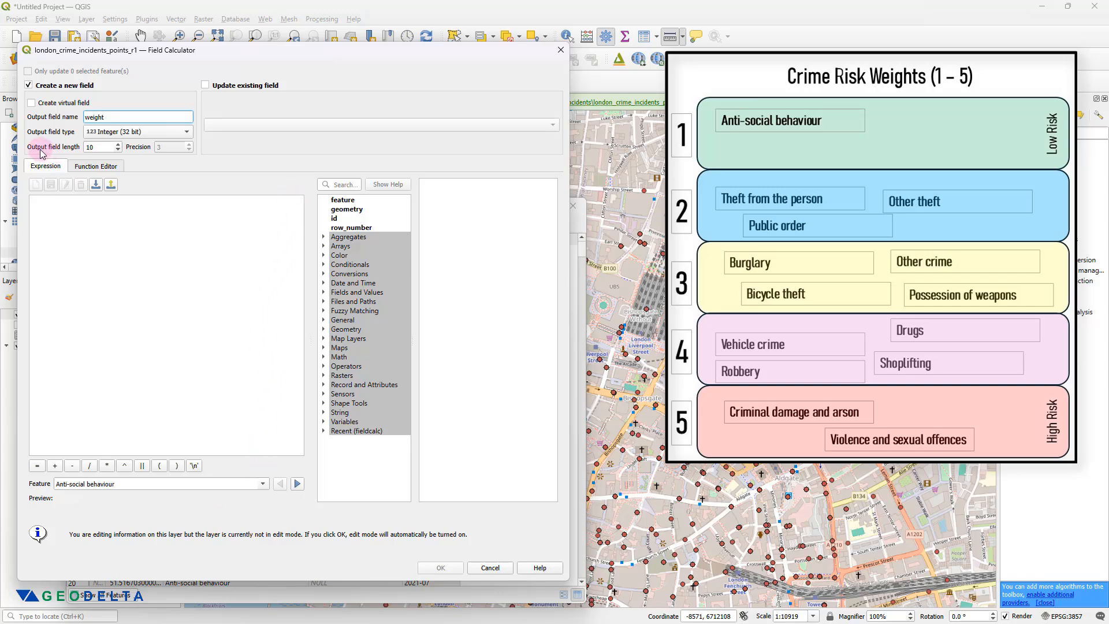
drag(108, 147, 72, 148)
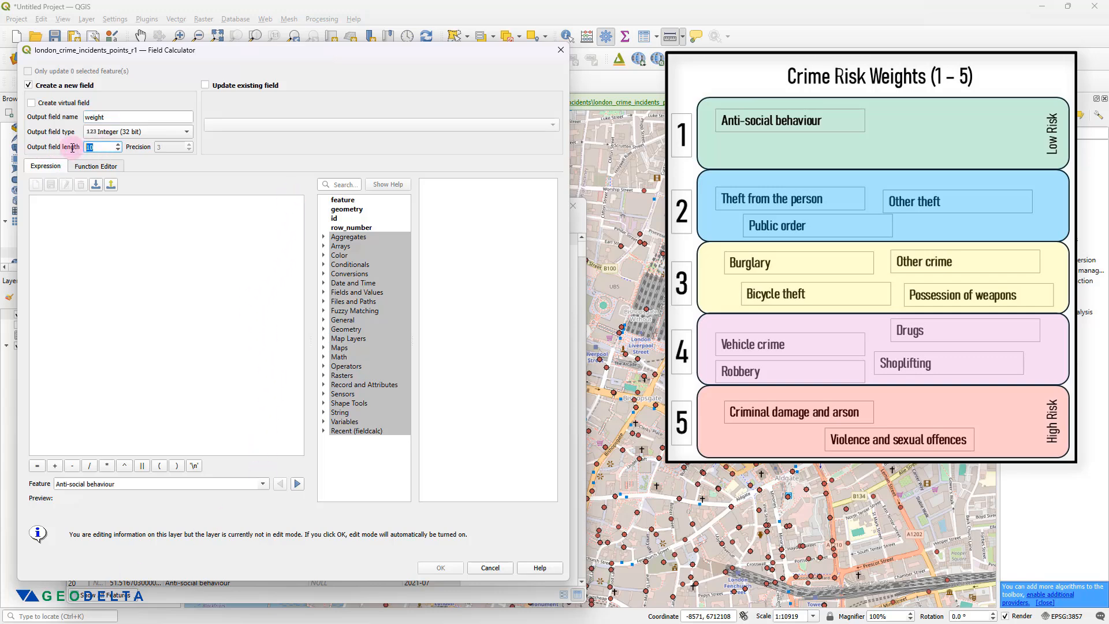
text(2)
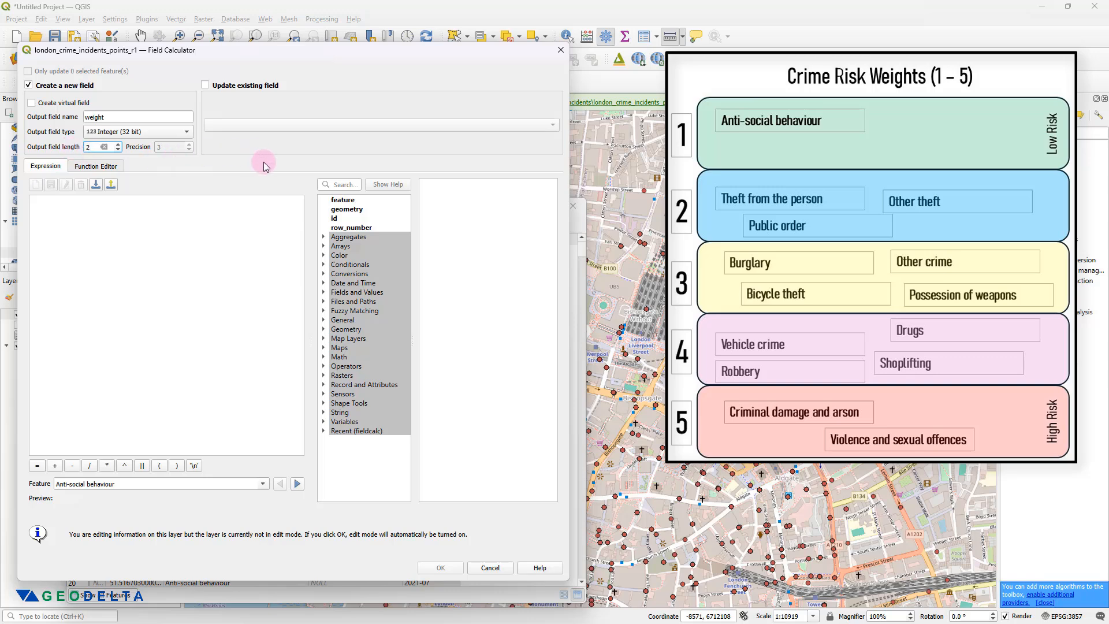
Step: Find the CASE function among the conditionals and insert its template into the weight field's expression
click(158, 221)
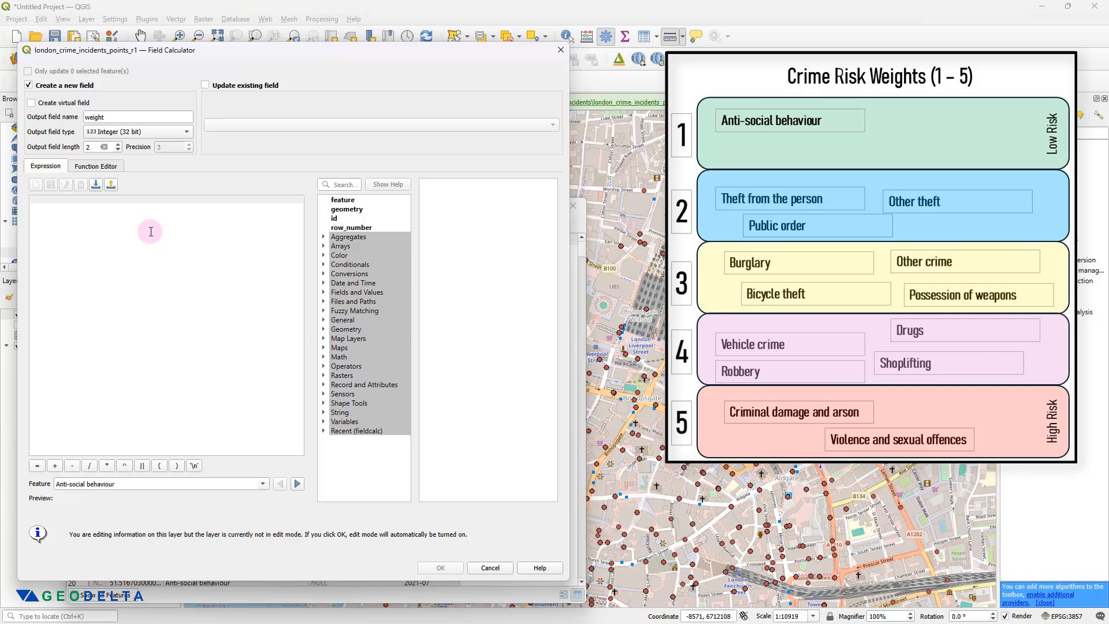
double_click(354, 266)
click(354, 275)
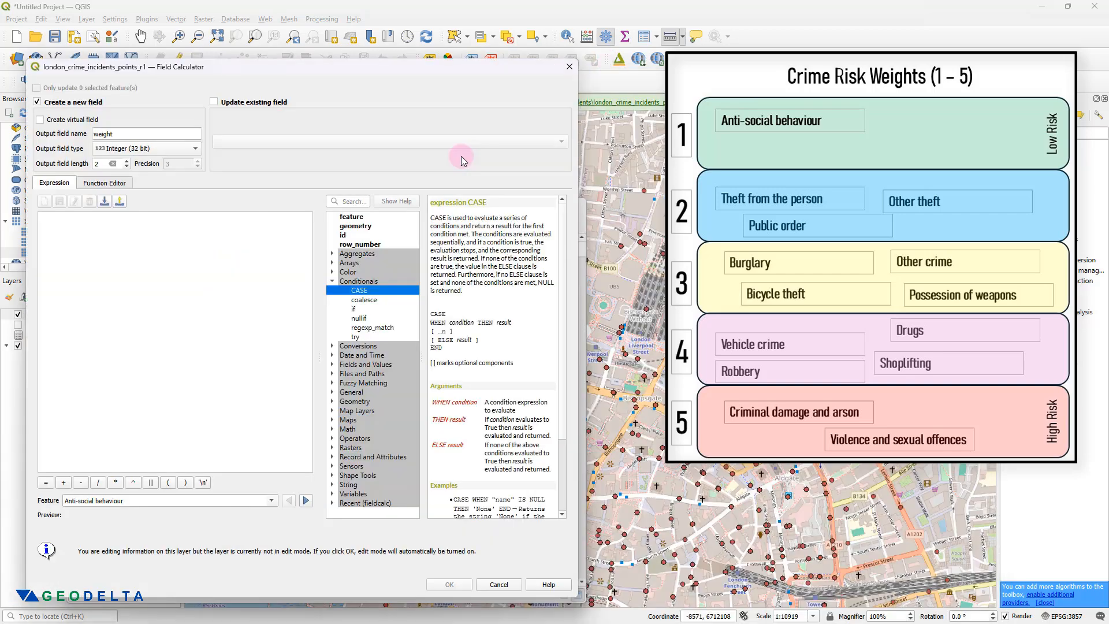
click(123, 251)
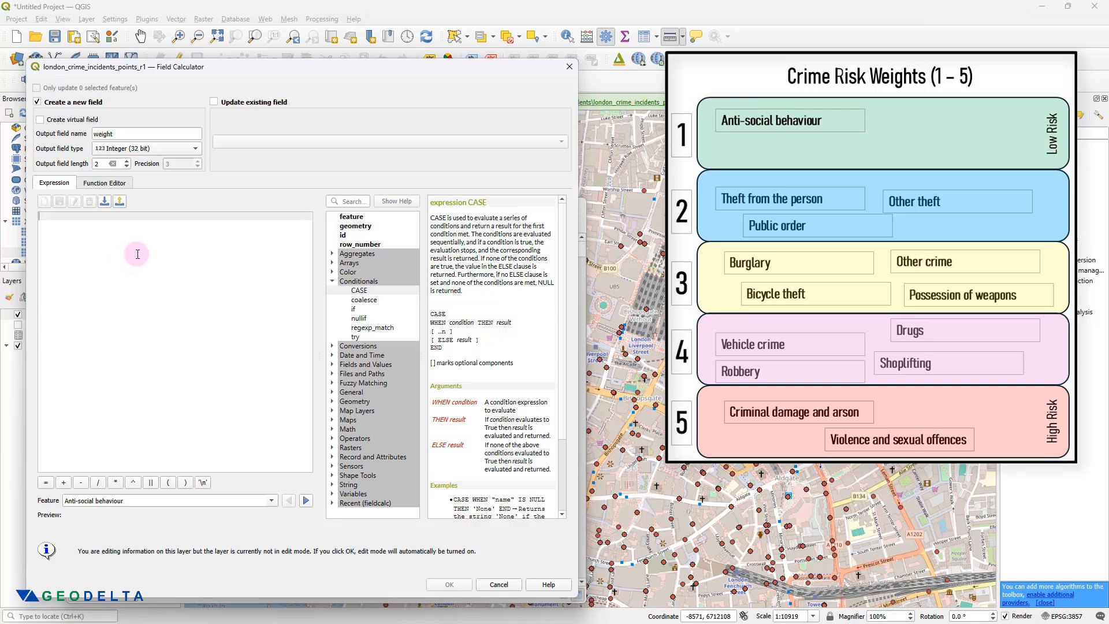
double_click(359, 290)
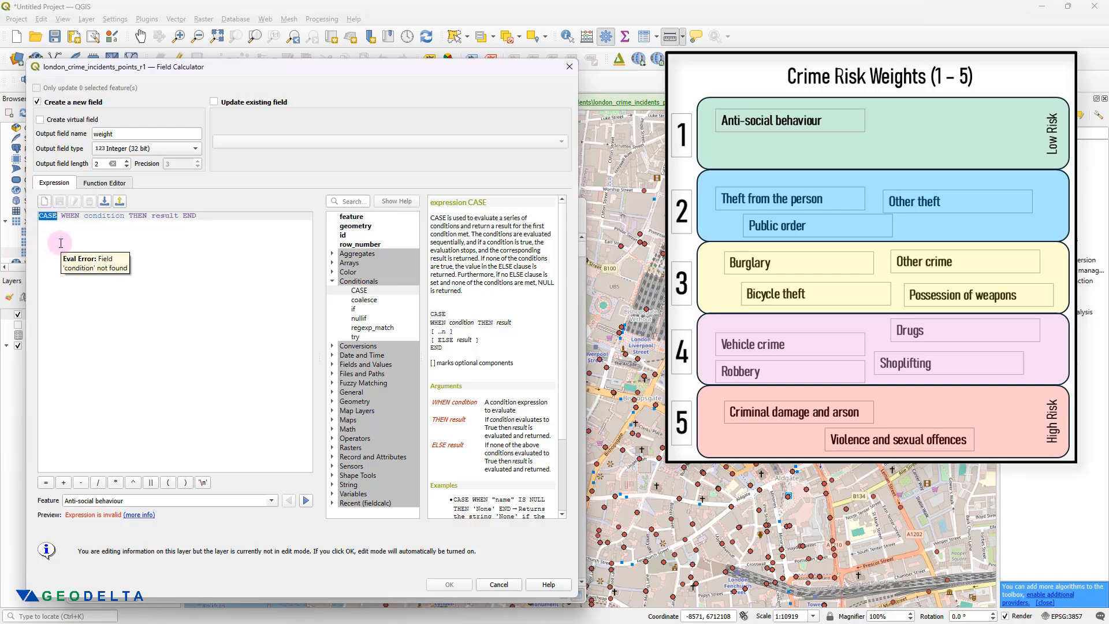
Step: Spread the CASE template over several lines, leaving blank lines before END and indenting the WHEN clause on its own line
click(190, 216)
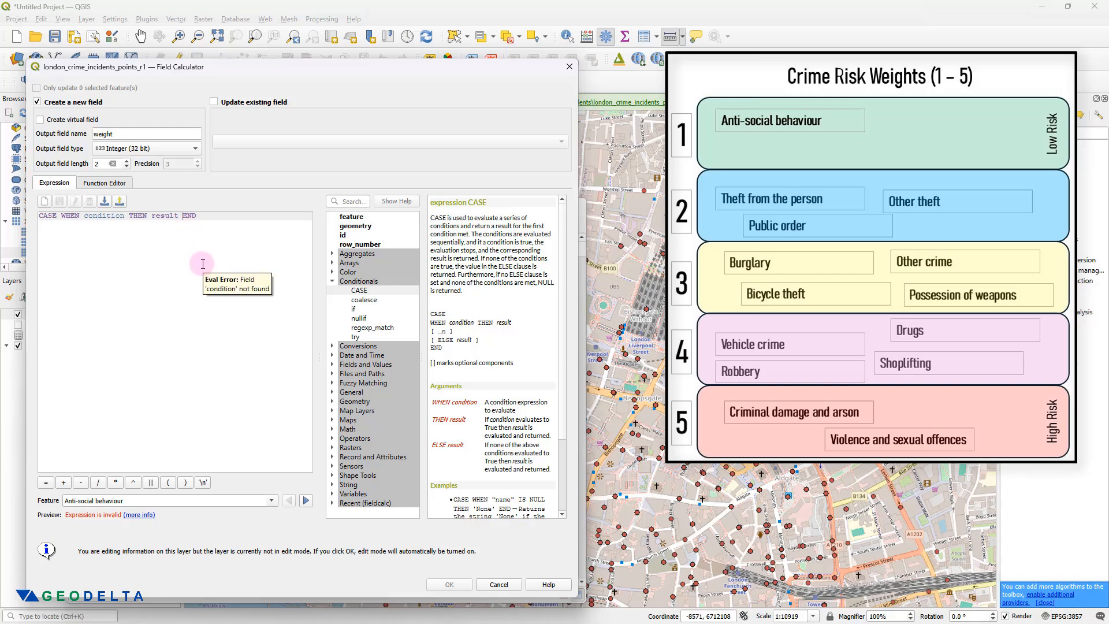
key(Return)
key(Return)
key(Return)
key(Return)
key(Return)
key(Return)
key(Return)
key(Return)
key(Return)
key(Return)
key(Return)
key(Return)
key(Return)
key(Return)
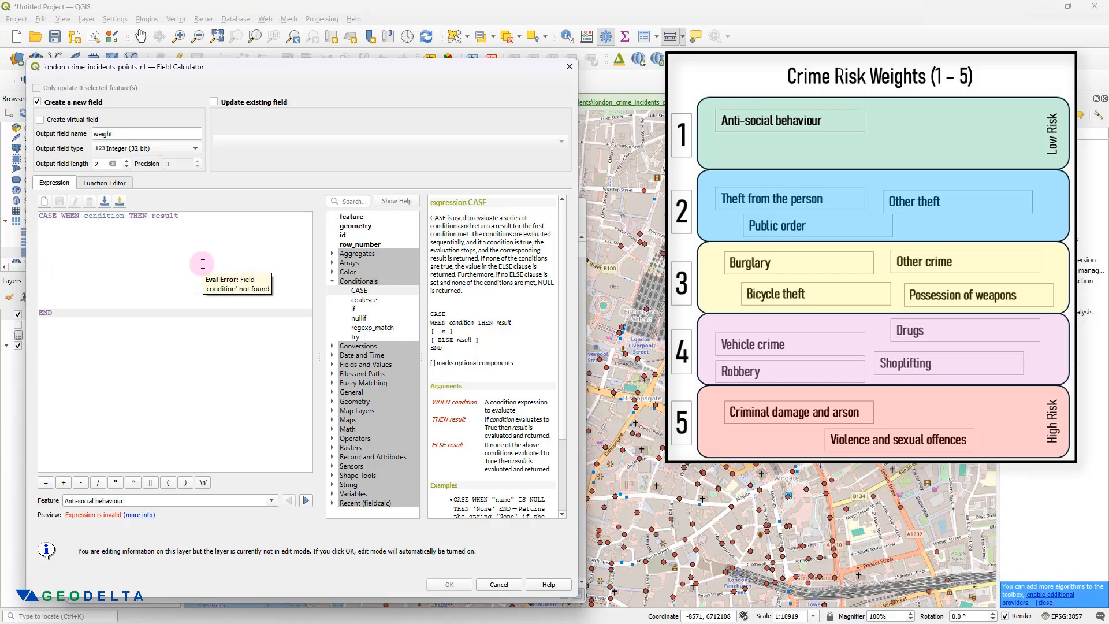
click(61, 215)
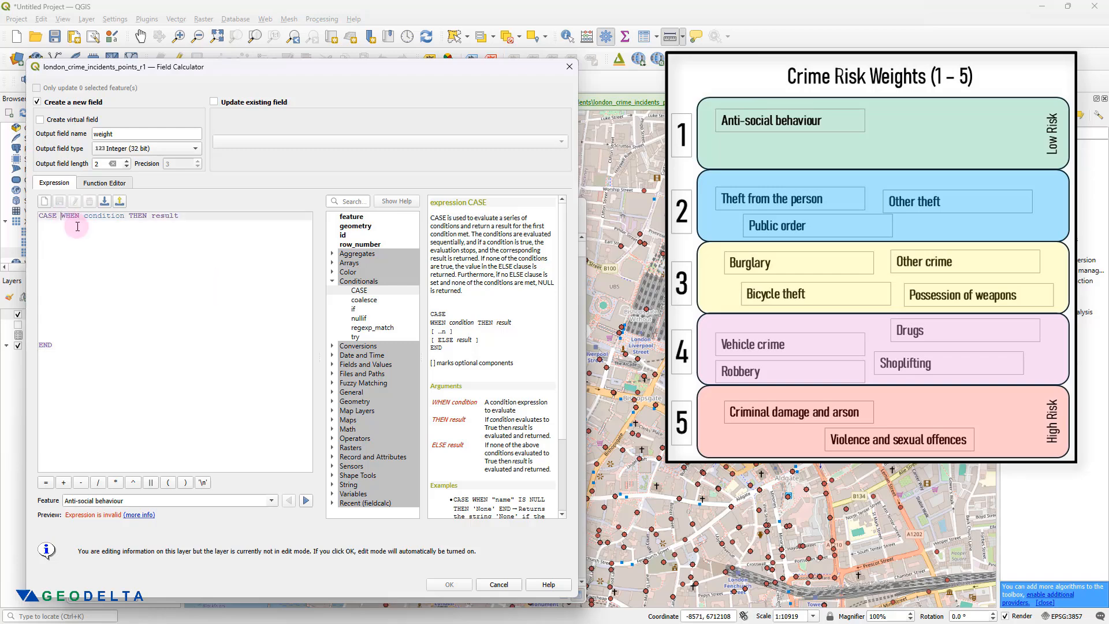
key(Return)
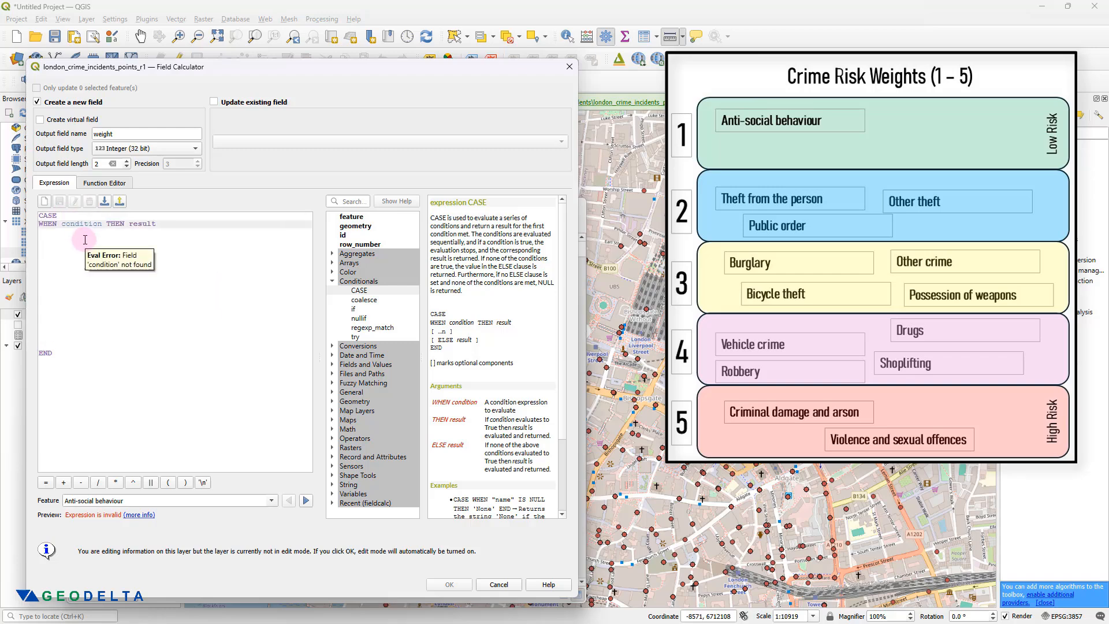
key(Tab)
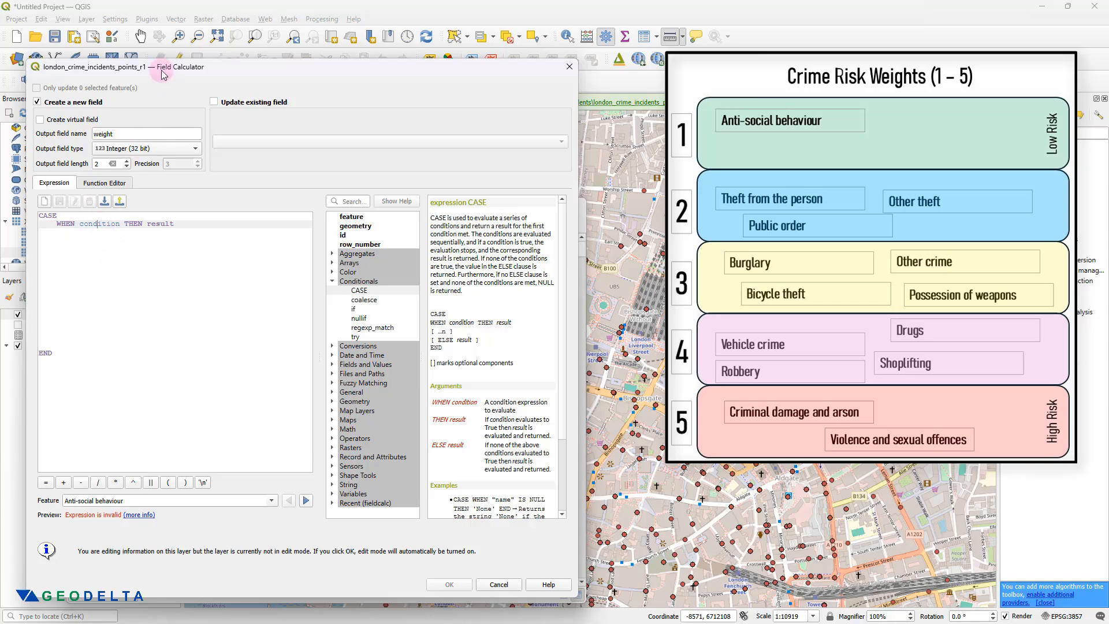
Step: Replace the condition placeholder in the WHEN clause with the Crime type field and remove the extra space before it
drag(140, 69, 427, 78)
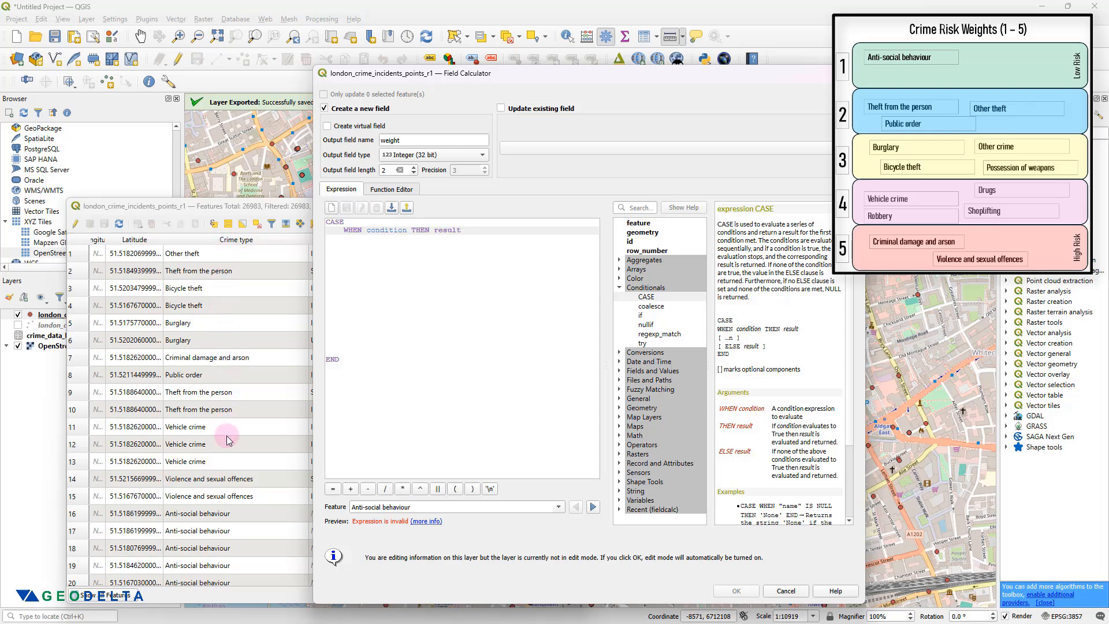
double_click(381, 230)
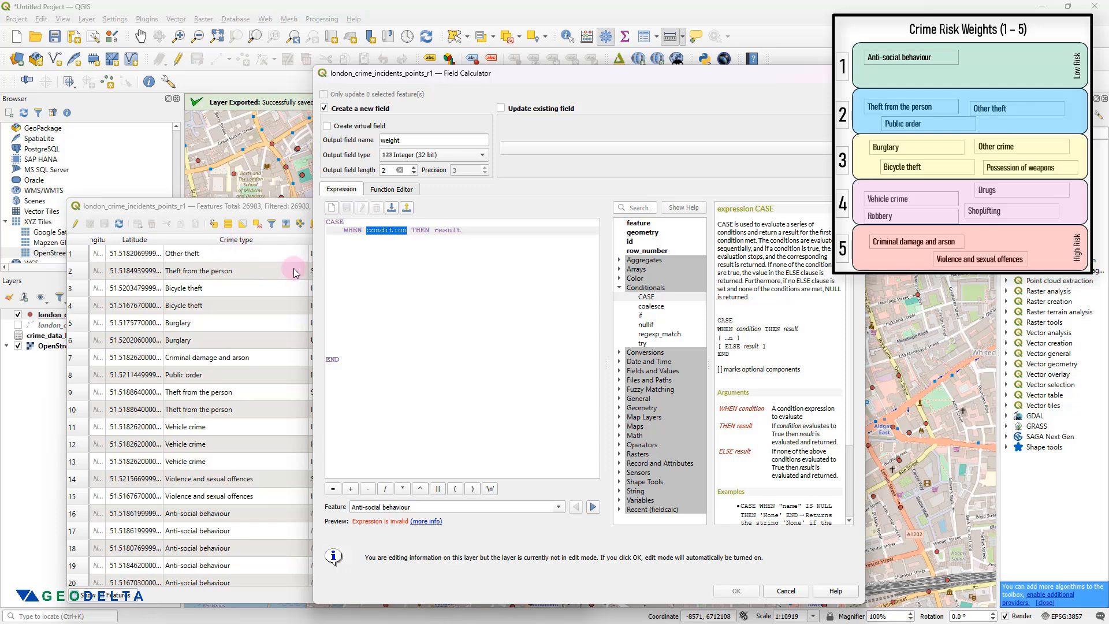
key(BackSpace)
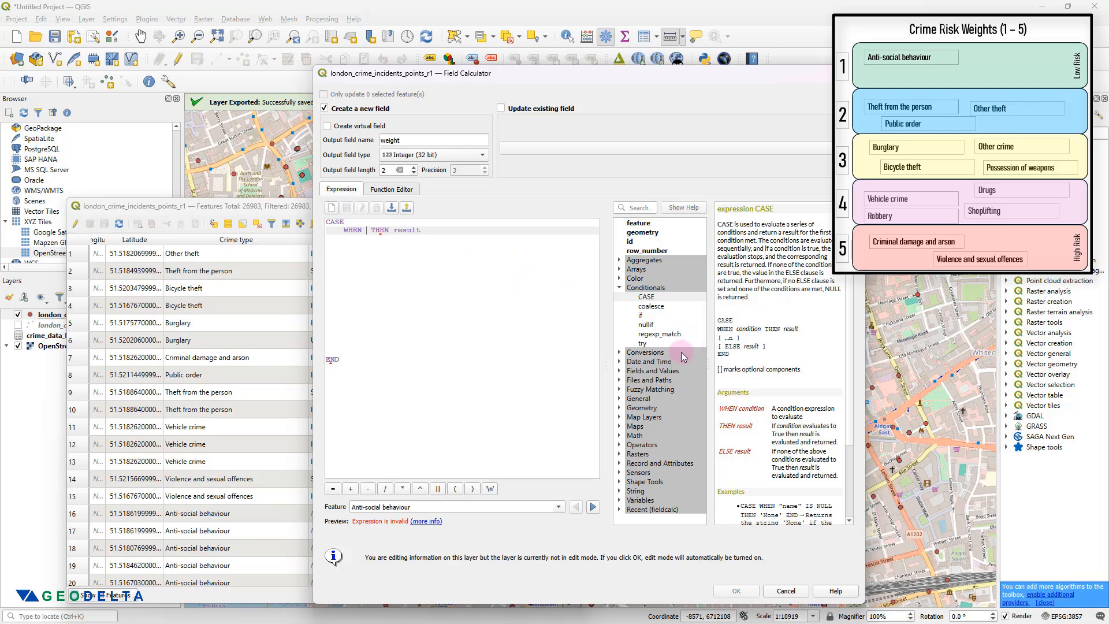
click(619, 372)
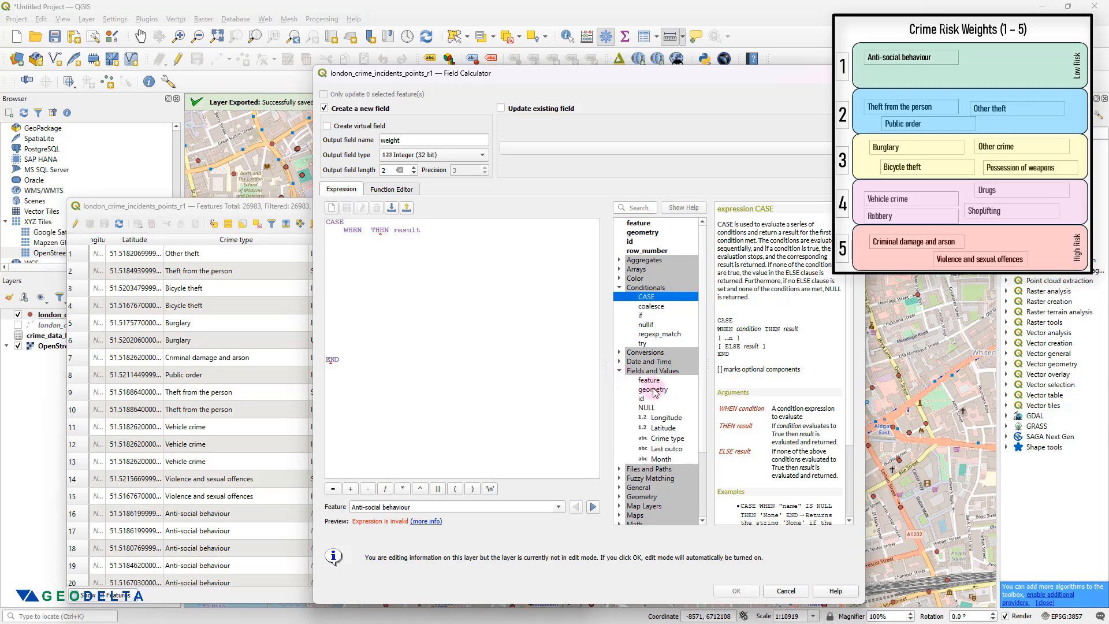
click(664, 440)
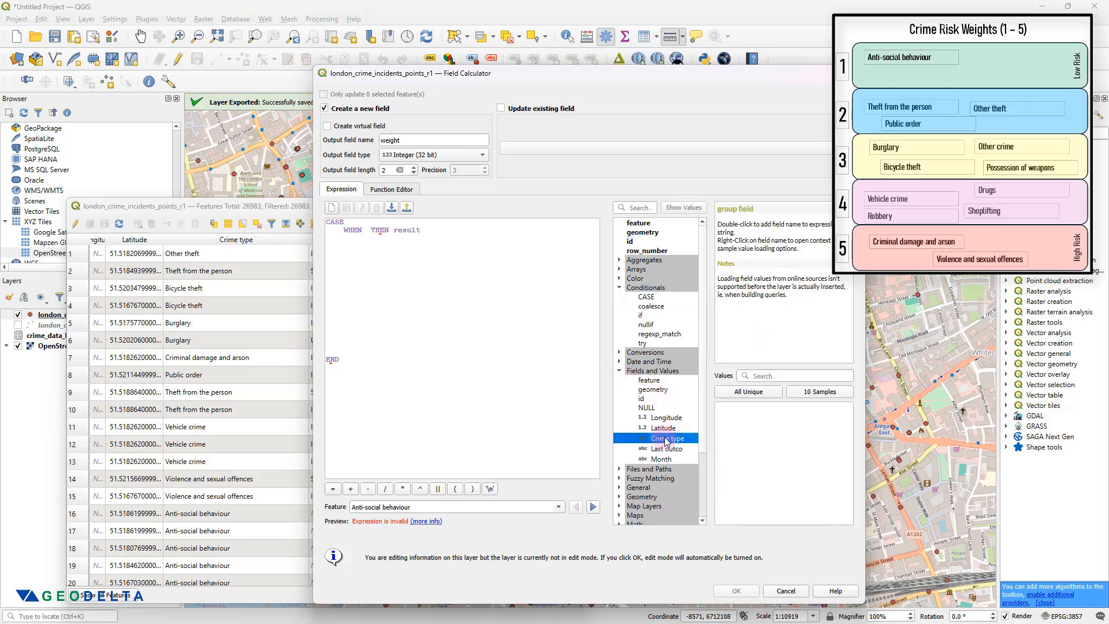
double_click(667, 440)
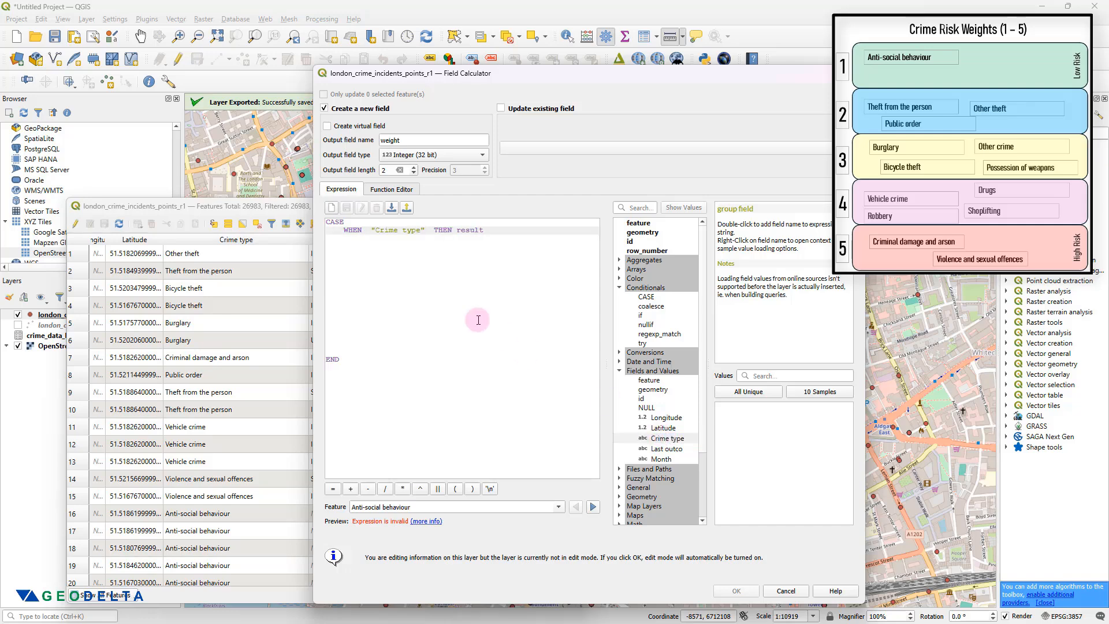
key(BackSpace)
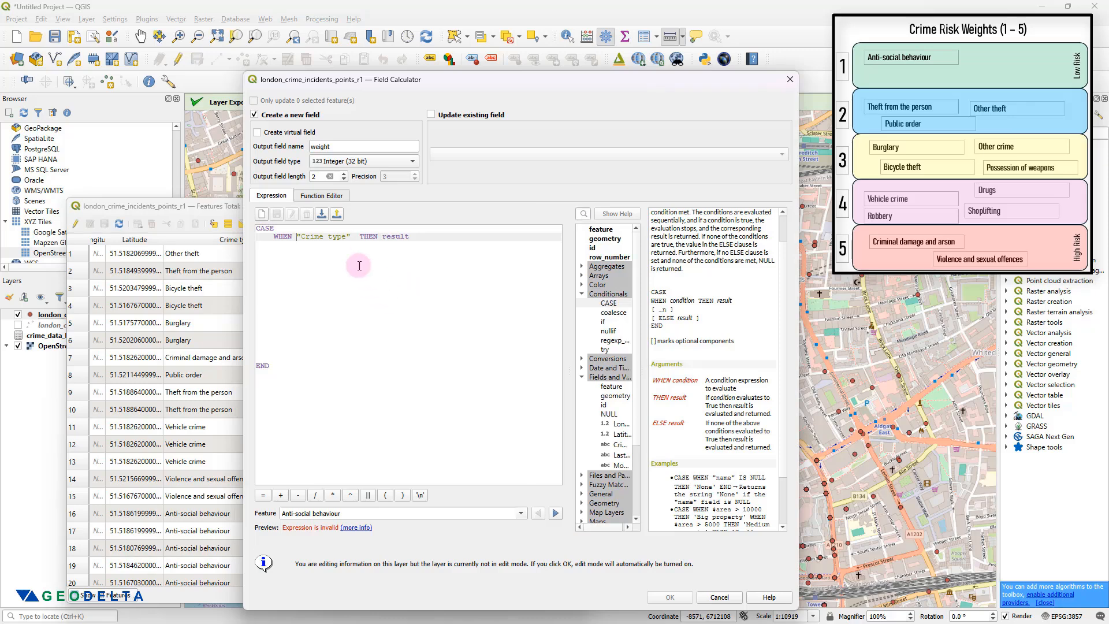
Step: Complete the WHEN clause so that "Crime type" = 'Anti-social behaviour' returns 1
click(355, 236)
text(=)
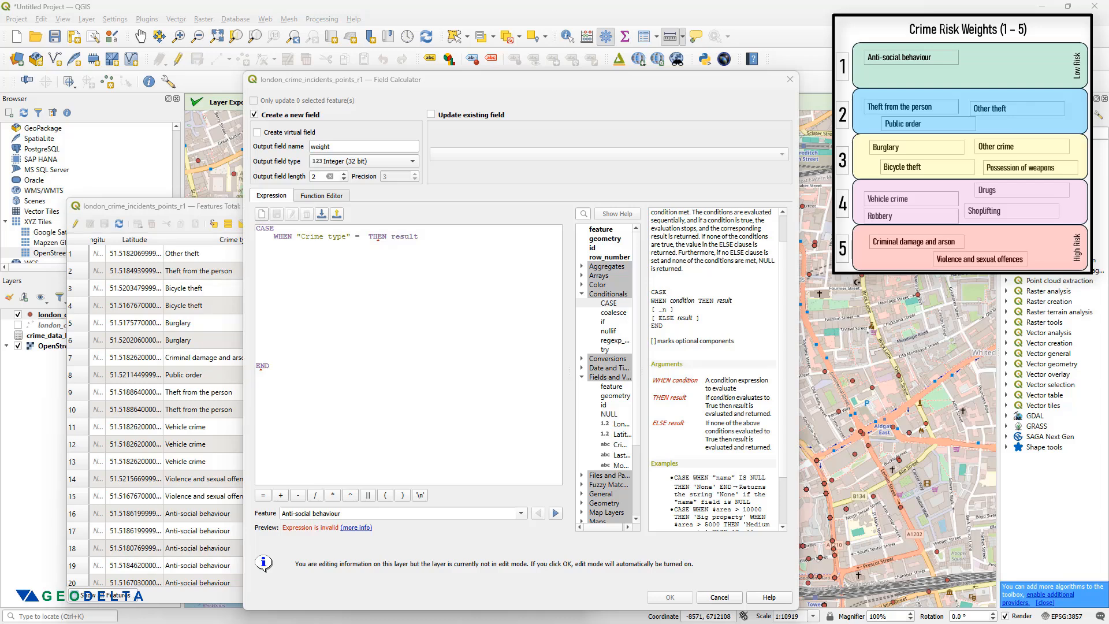
click(365, 236)
text('')
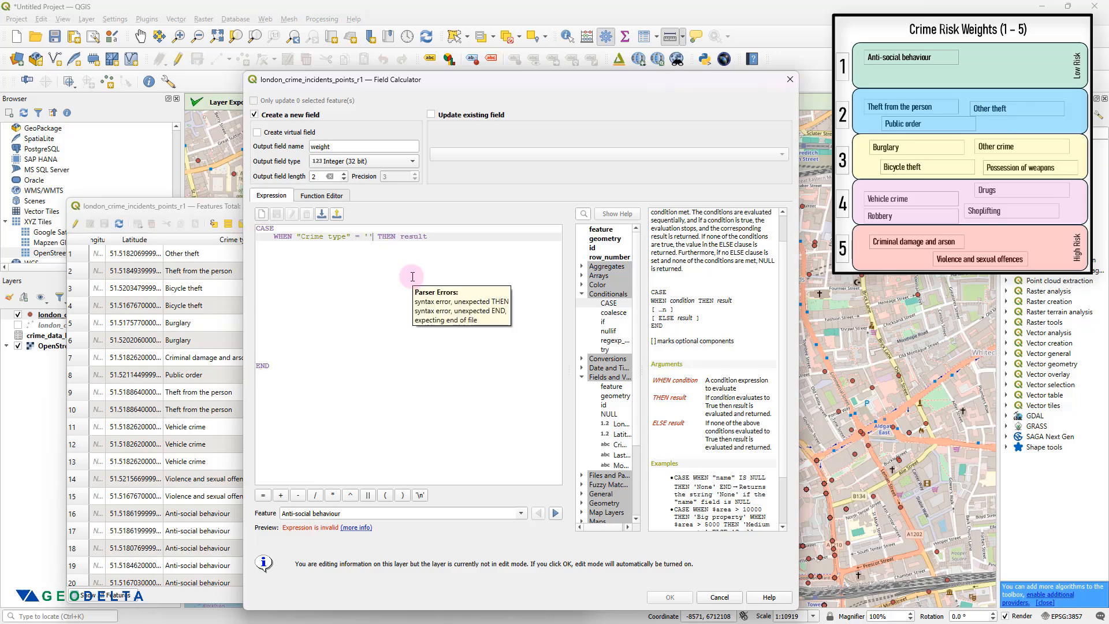
text(Anti-social behaviour)
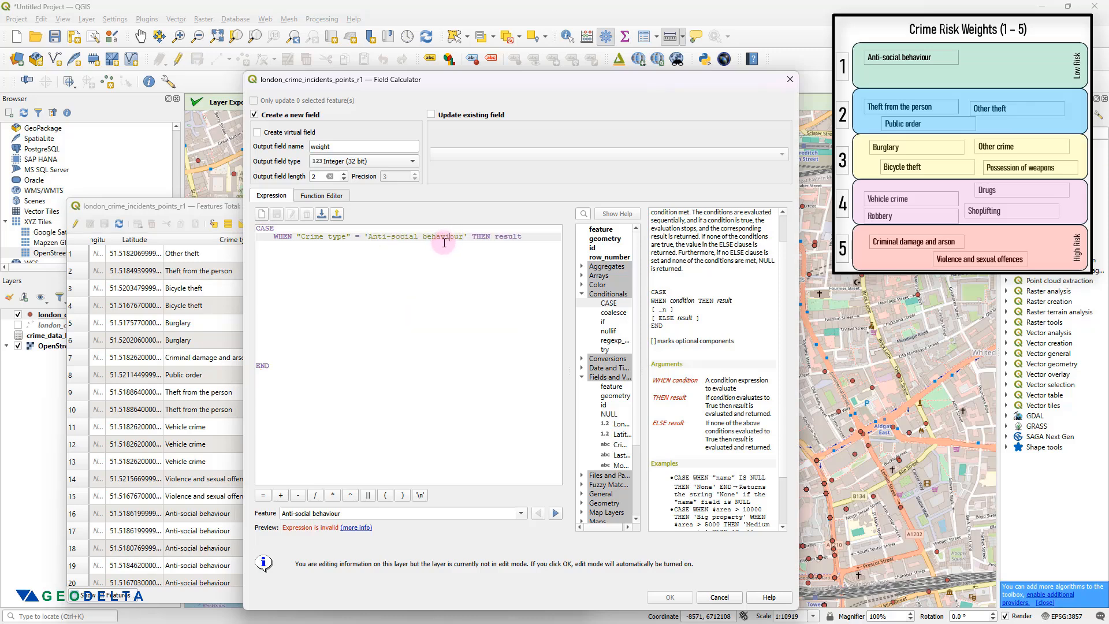
double_click(512, 237)
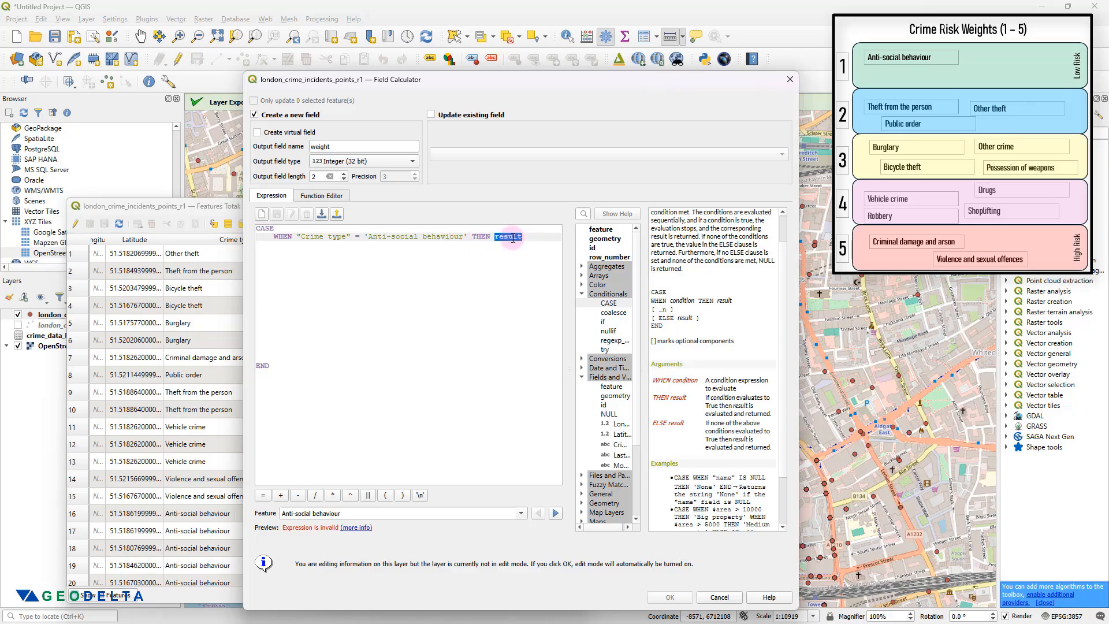
text(1)
click(524, 284)
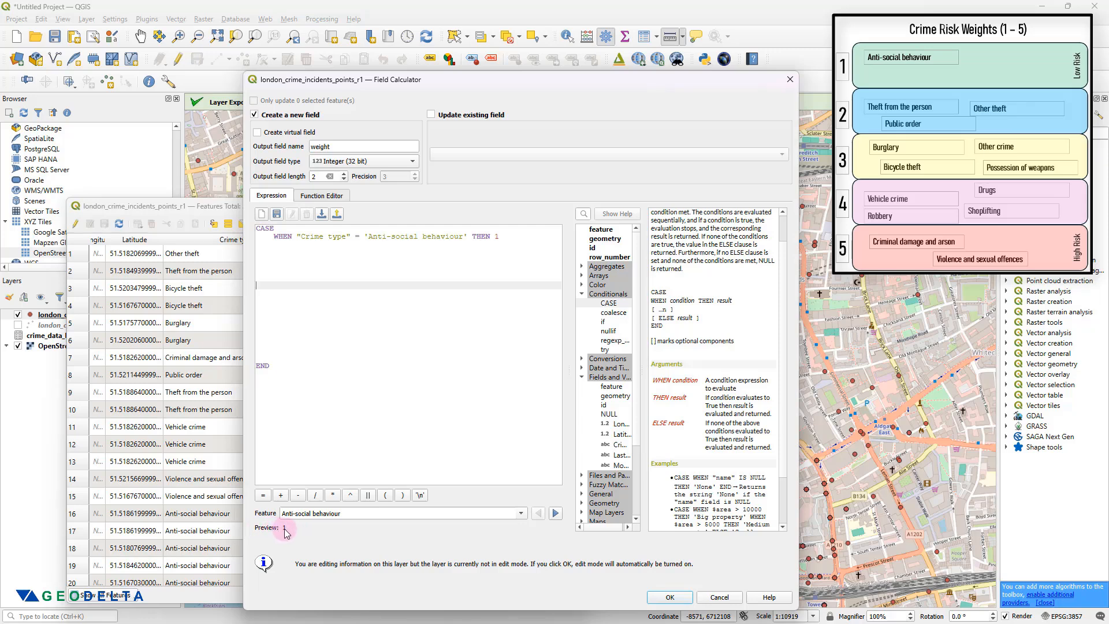
Step: Try 50 as the result returned for 'Anti-social behaviour'
click(500, 236)
key(BackSpace)
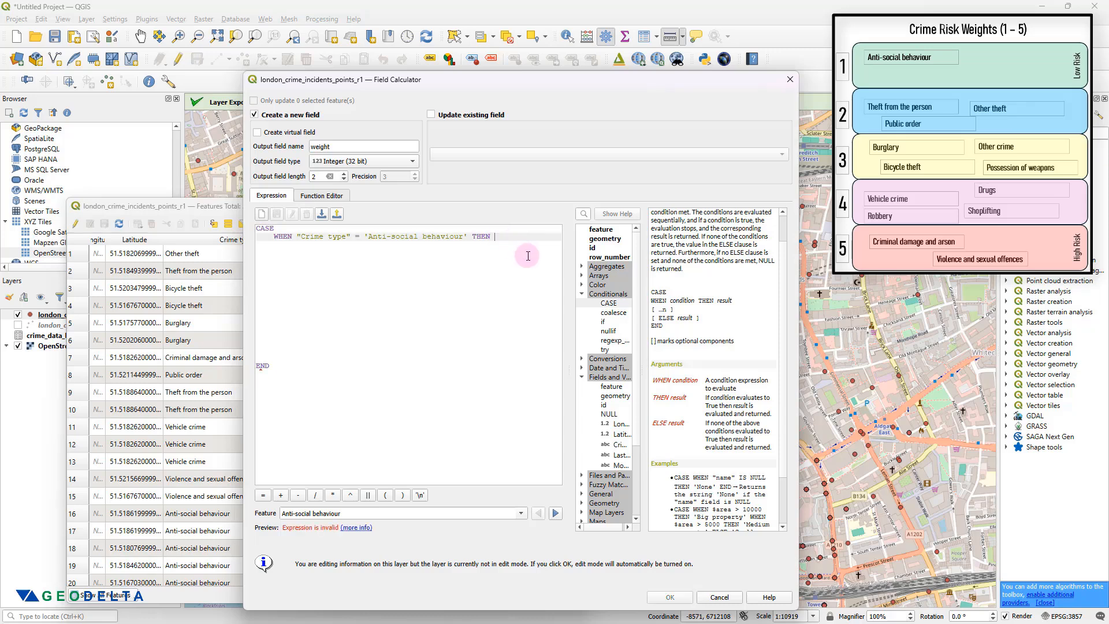
text(50)
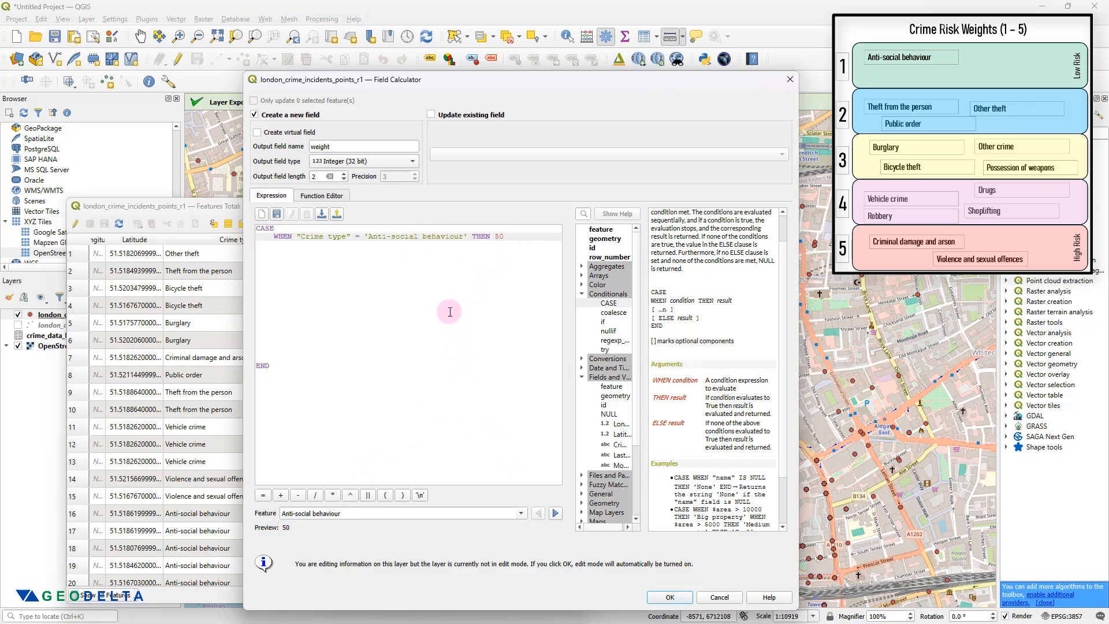
Step: Preview the expression's output for a Burglary feature
click(523, 515)
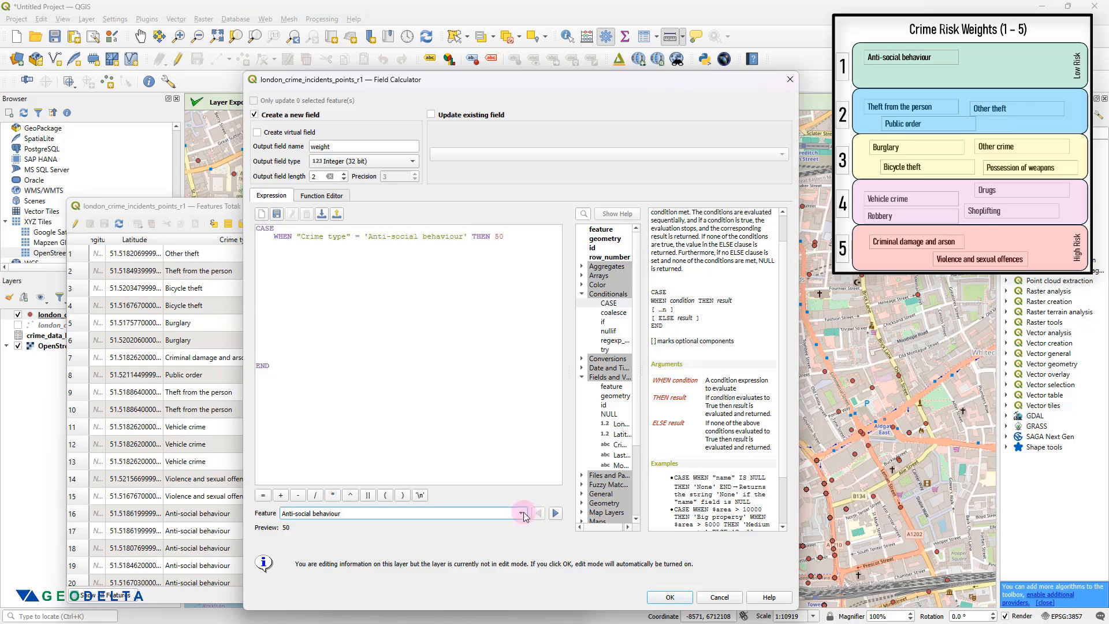
click(523, 515)
drag(525, 534, 526, 553)
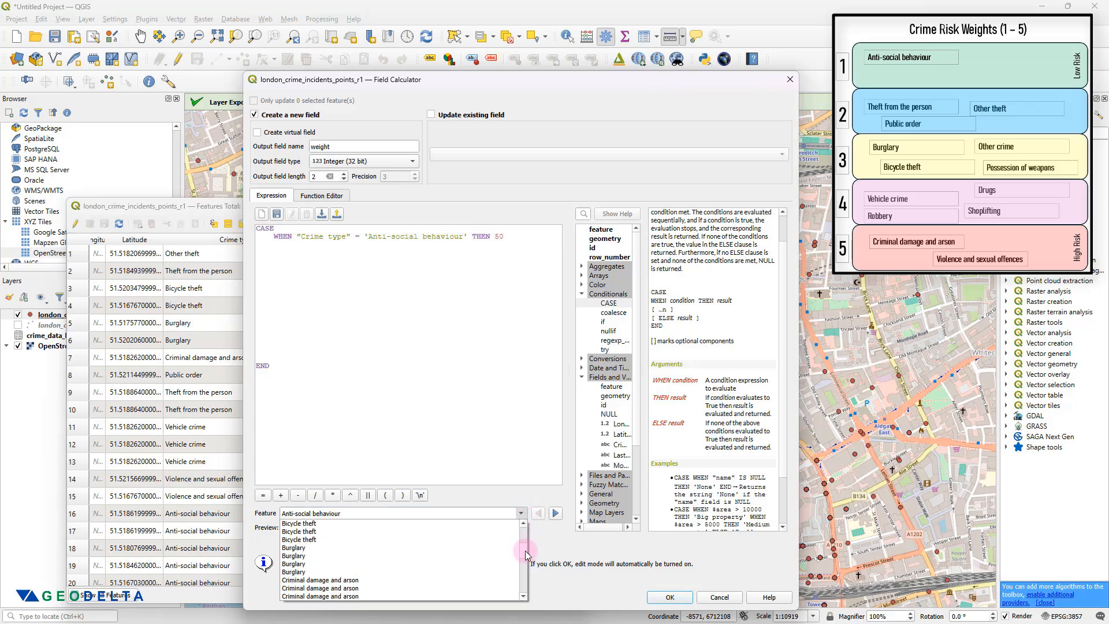
click(348, 556)
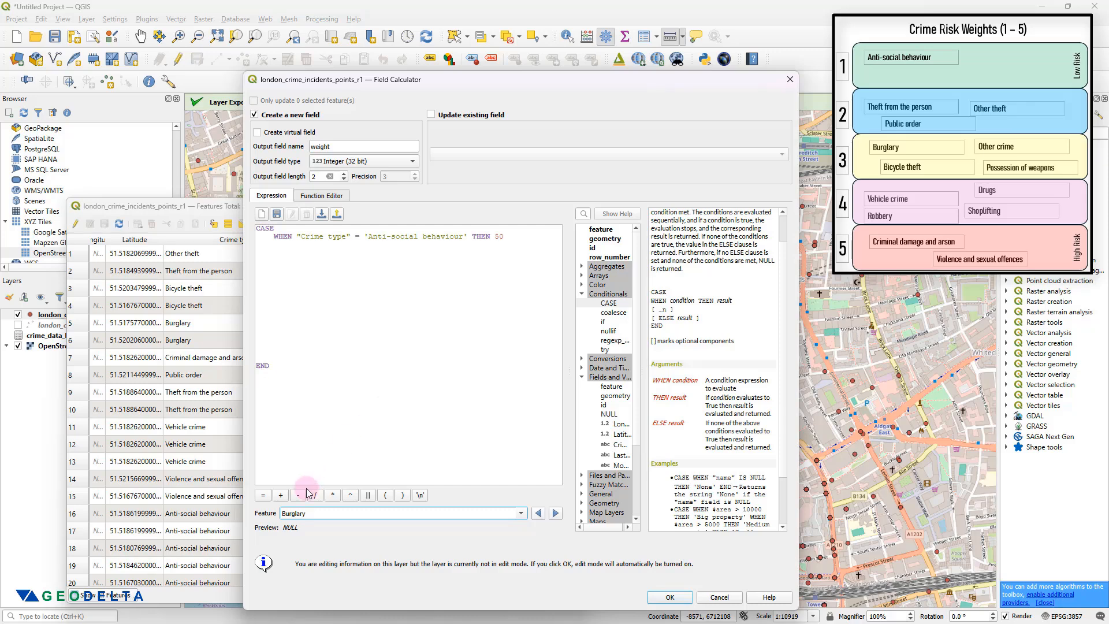
Step: Restore the 'Anti-social behaviour' result to 1
click(505, 237)
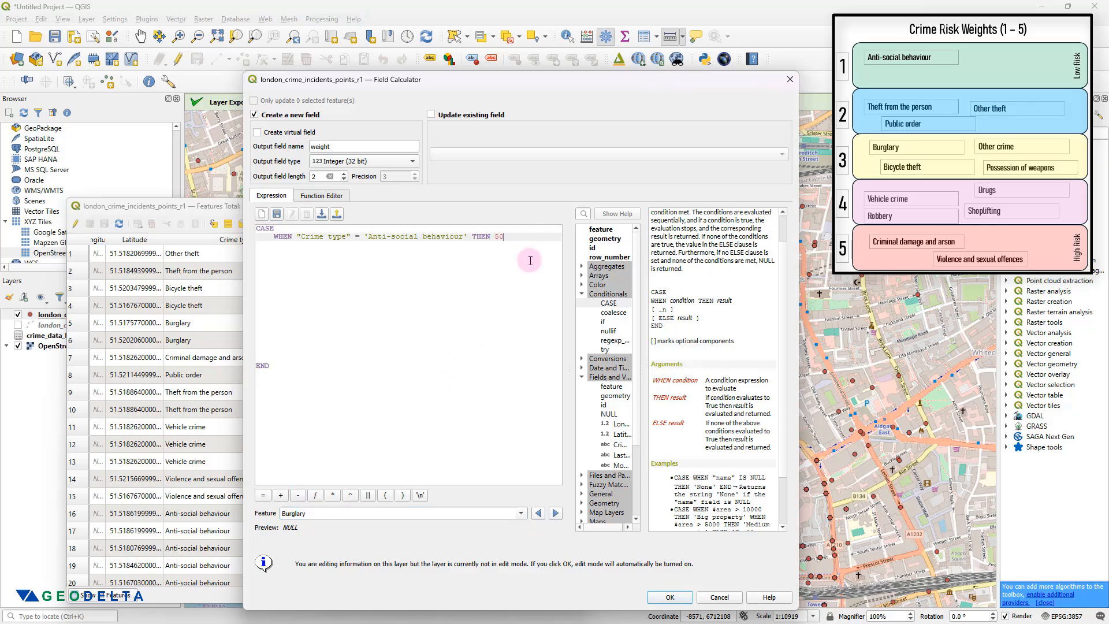
key(BackSpace)
key(BackSpace)
text(1)
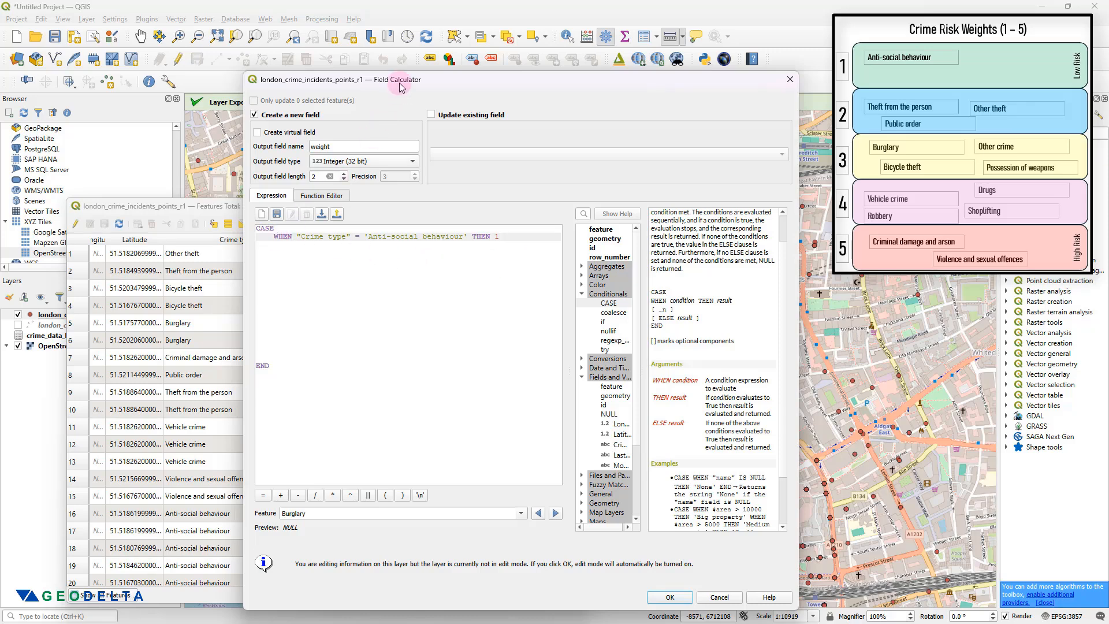
Step: Duplicate the WHEN clause onto the line below and change the copy to return 2 for 'Theft from the person'
drag(398, 81, 236, 81)
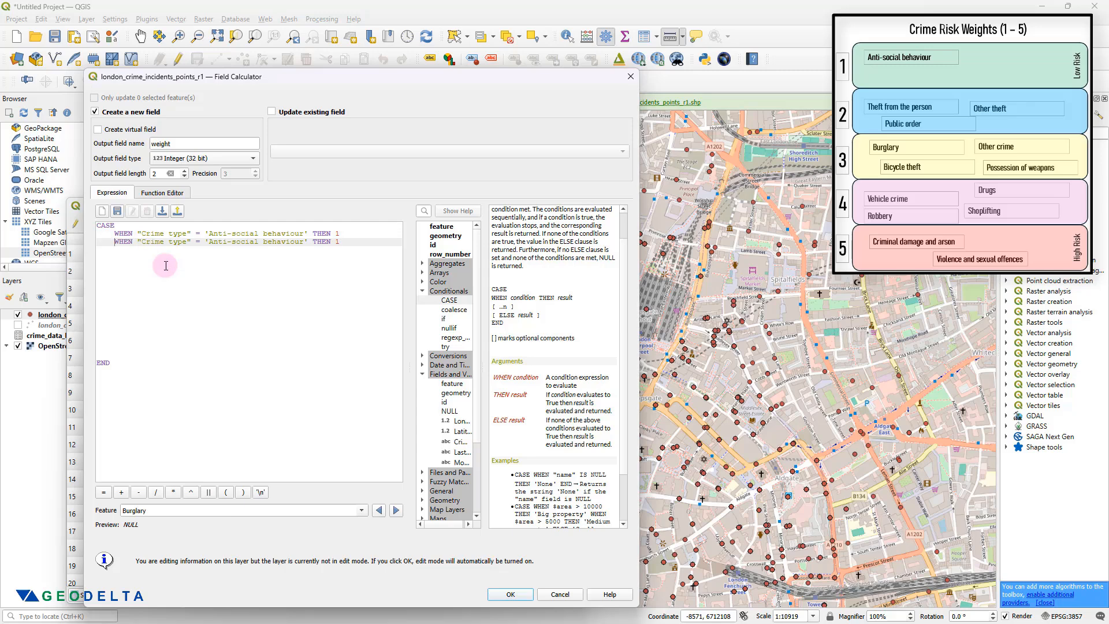
click(228, 322)
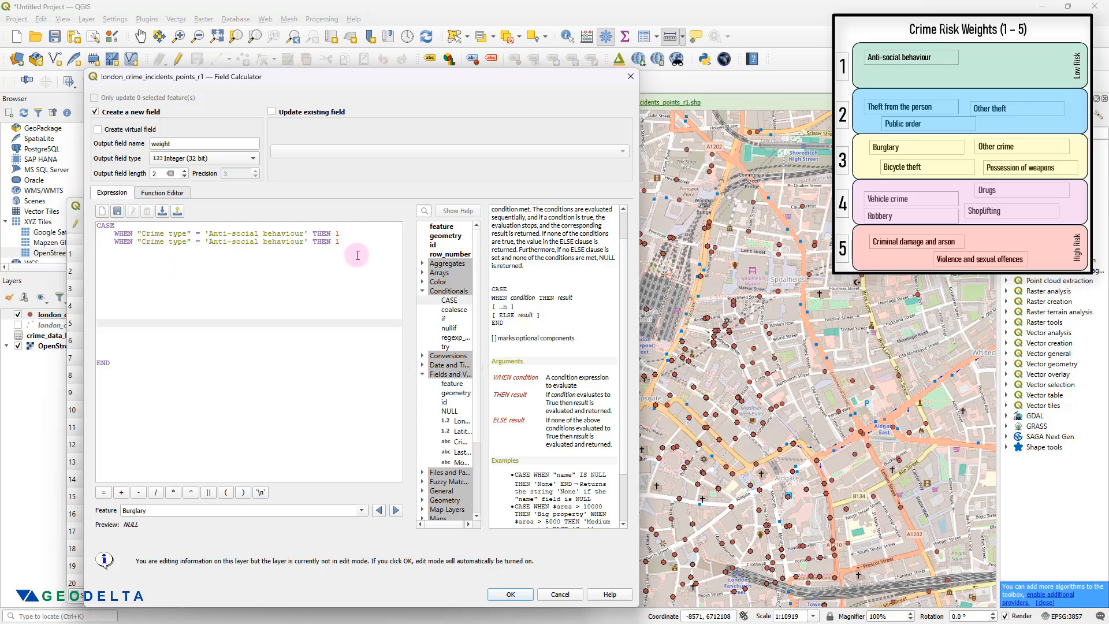
drag(209, 241, 305, 242)
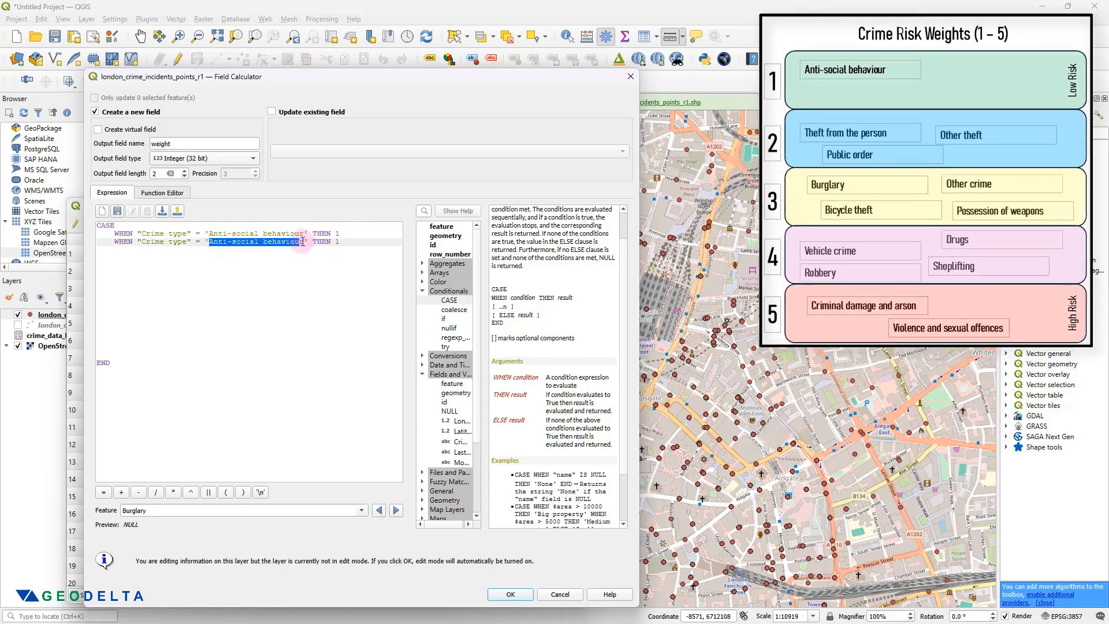
text(Theft from the person)
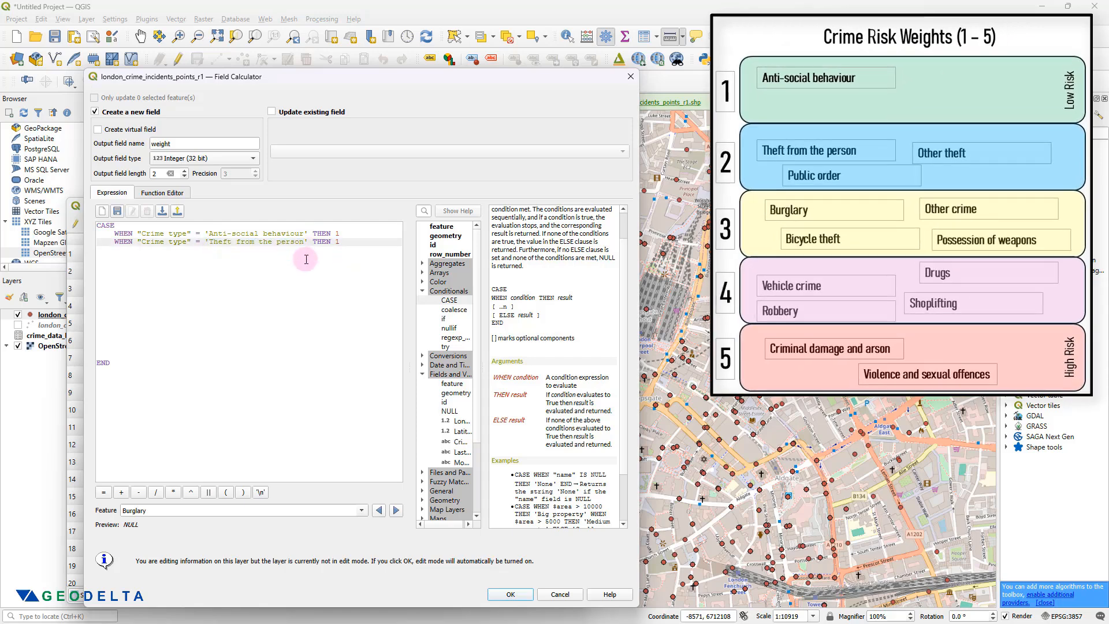
click(340, 243)
key(BackSpace)
text(2)
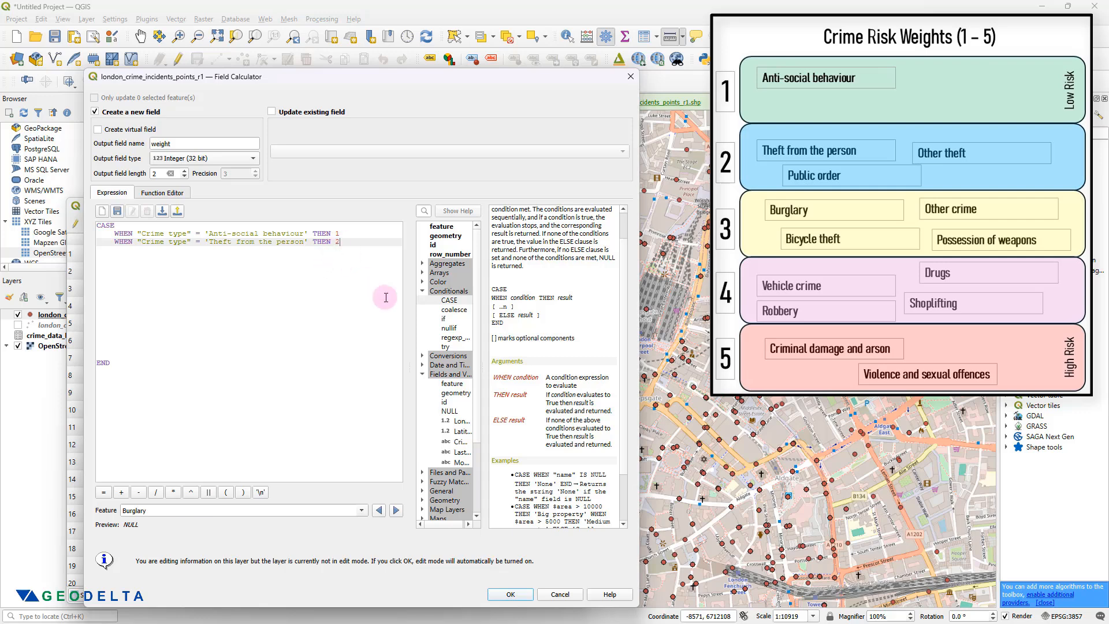
Step: Preview the expression's output for a Theft from the person feature
click(360, 510)
scroll(255, 558, up, 4)
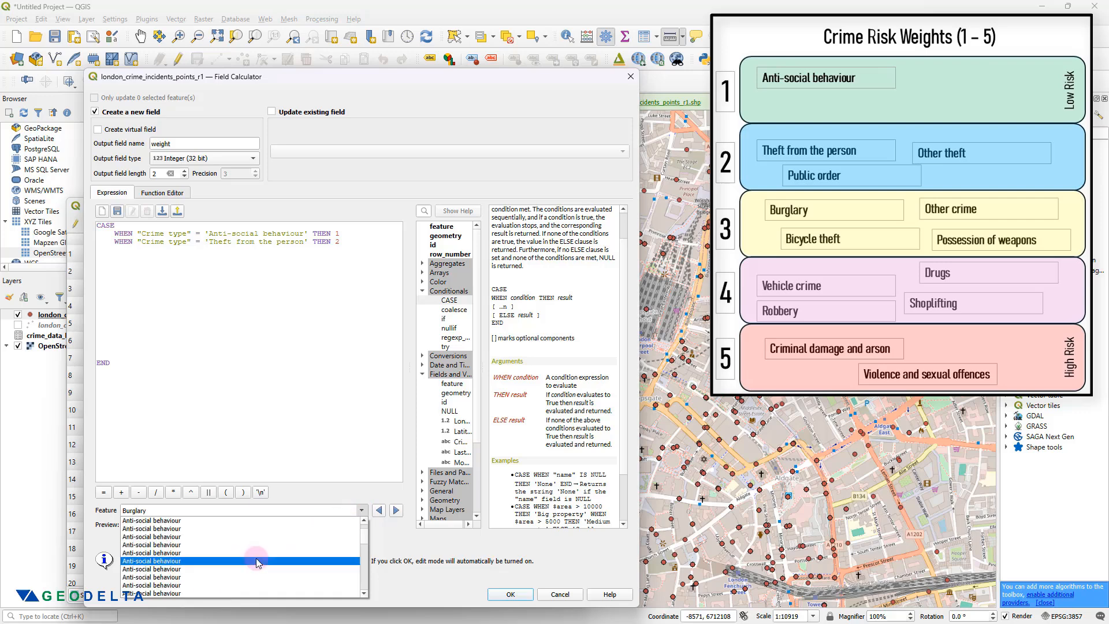
click(370, 547)
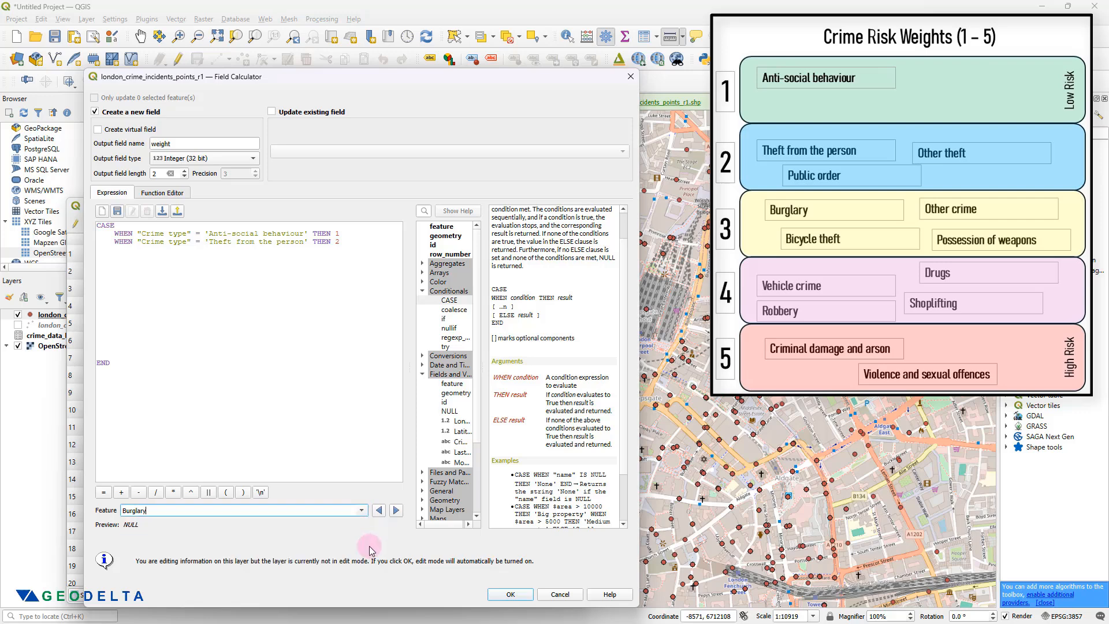
click(361, 510)
drag(366, 534, 365, 571)
scroll(365, 572, down, 3)
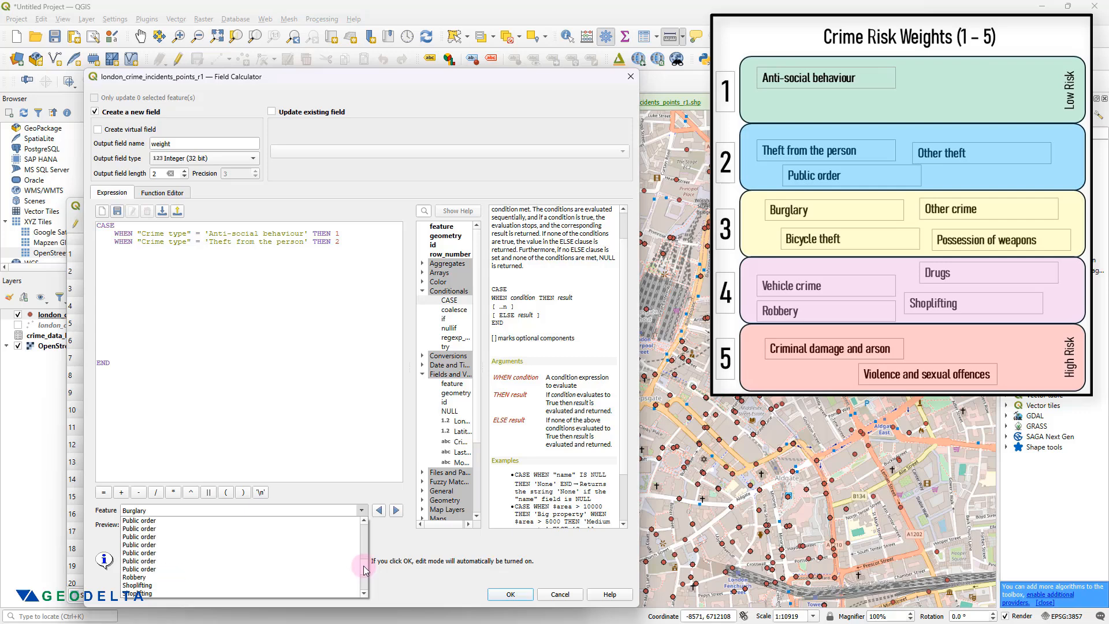
click(181, 581)
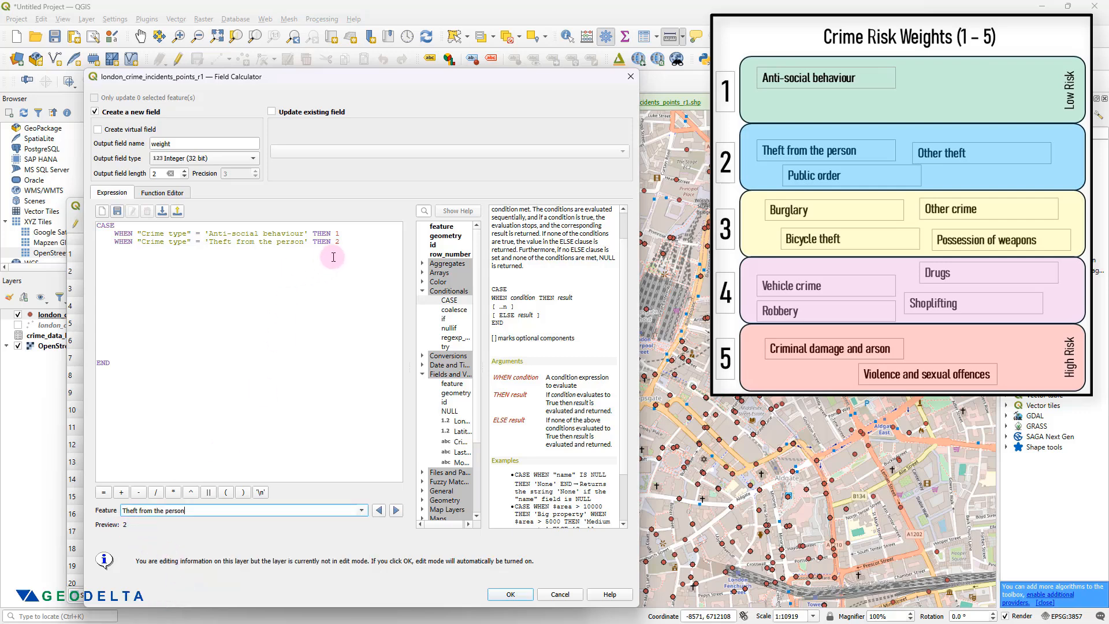
Step: Add a line below the 'Theft from the person' clause and paste a copy of that clause there
click(352, 245)
key(Return)
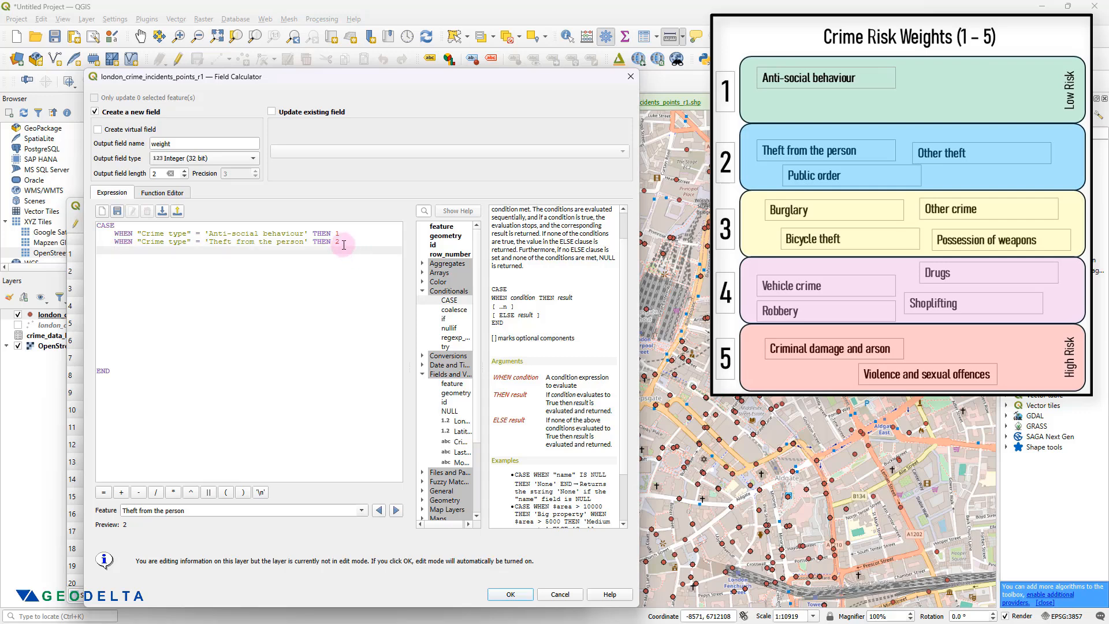
drag(341, 242, 108, 239)
key(ctrl+c)
key(Down)
key(ctrl+v)
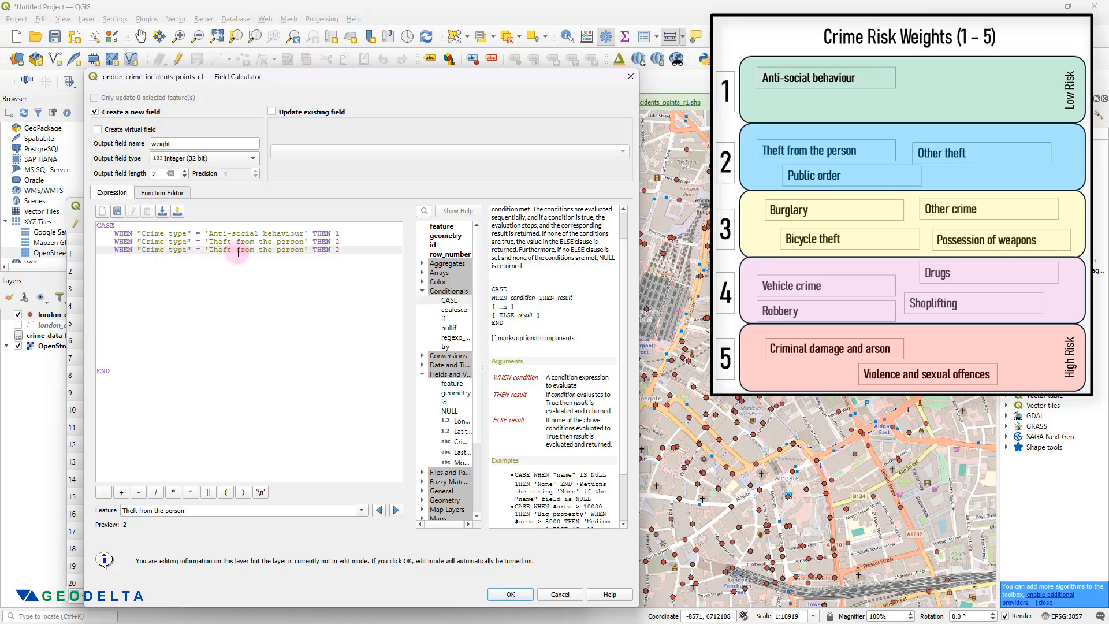
Step: Change the copied clause's crime type to 'Other theft' and add a matching clause below it for 'Public order' returning 2
drag(302, 251, 209, 250)
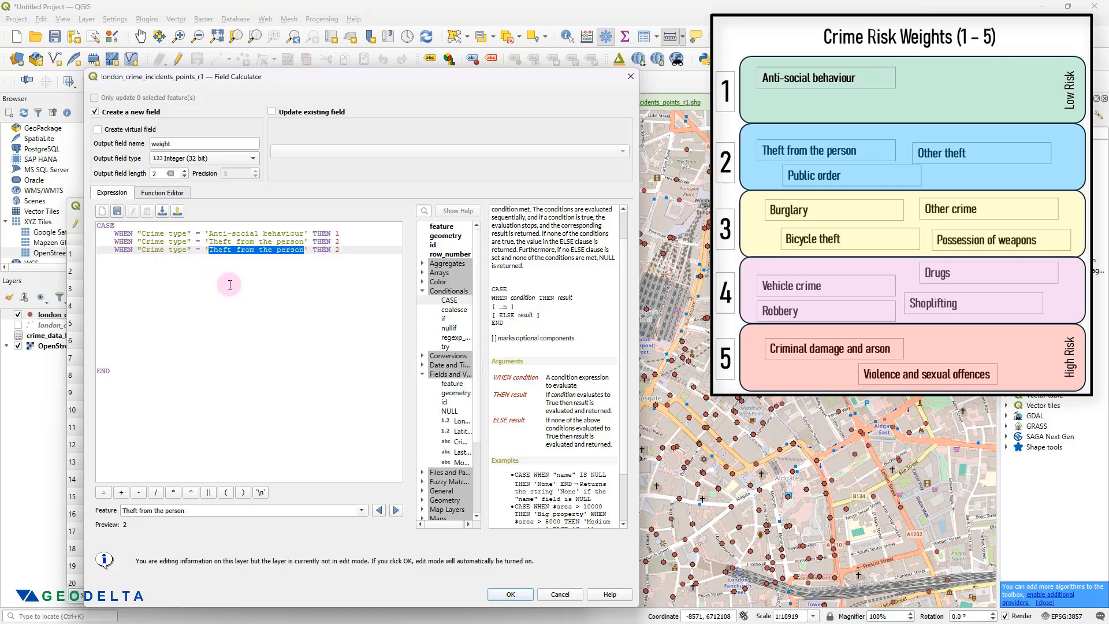
text(Other t)
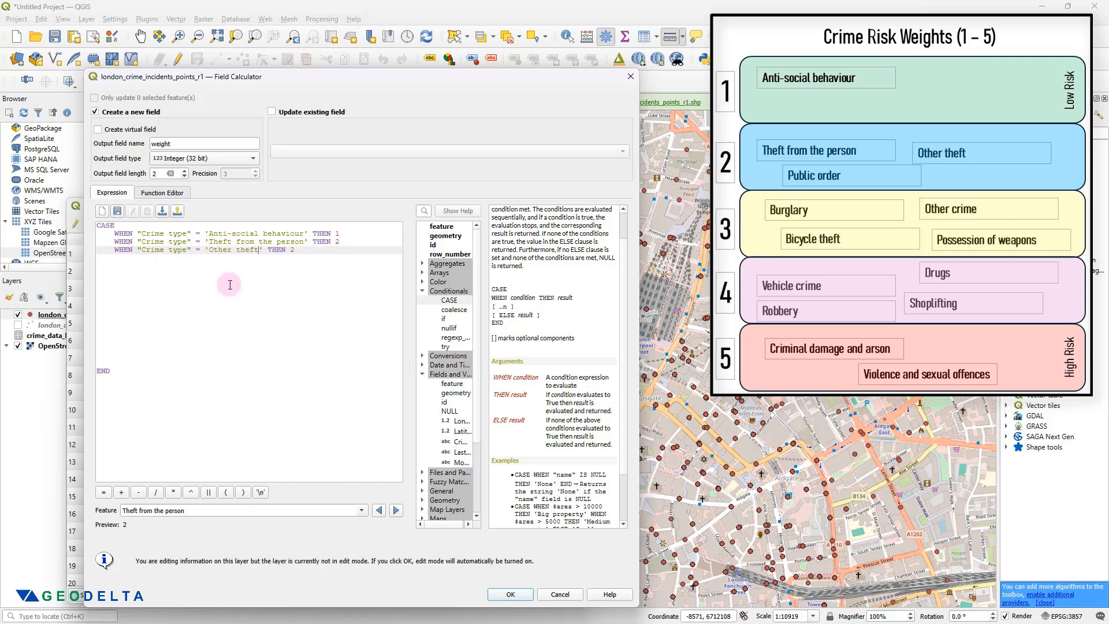
drag(297, 249, 116, 250)
key(ctrl+c)
key(End)
key(Return)
key(ctrl+v)
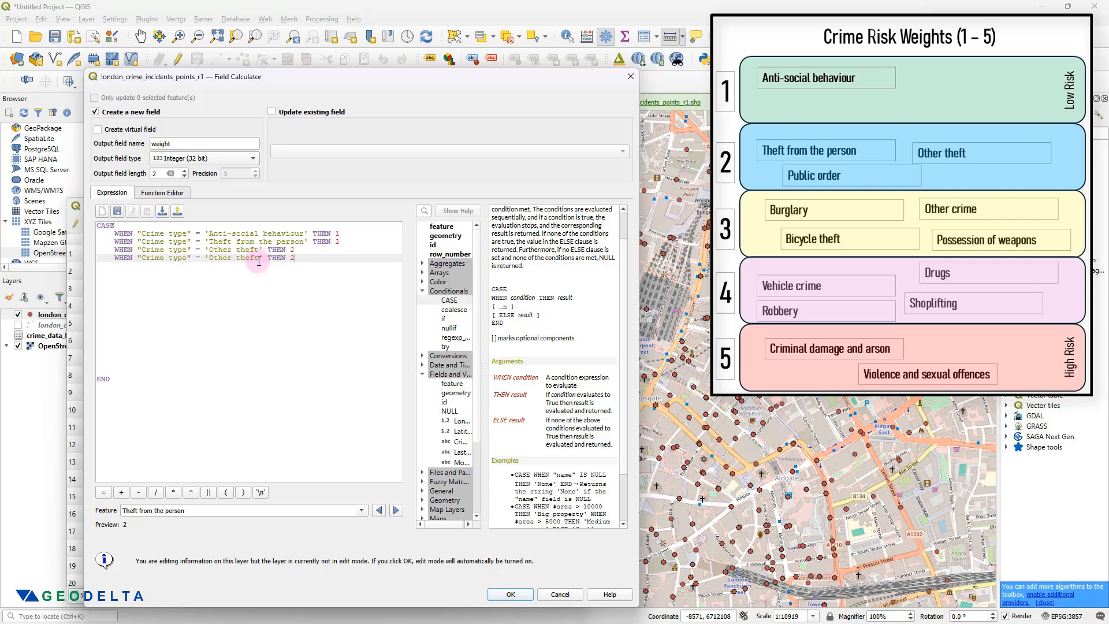
drag(260, 258, 212, 258)
text(Public)
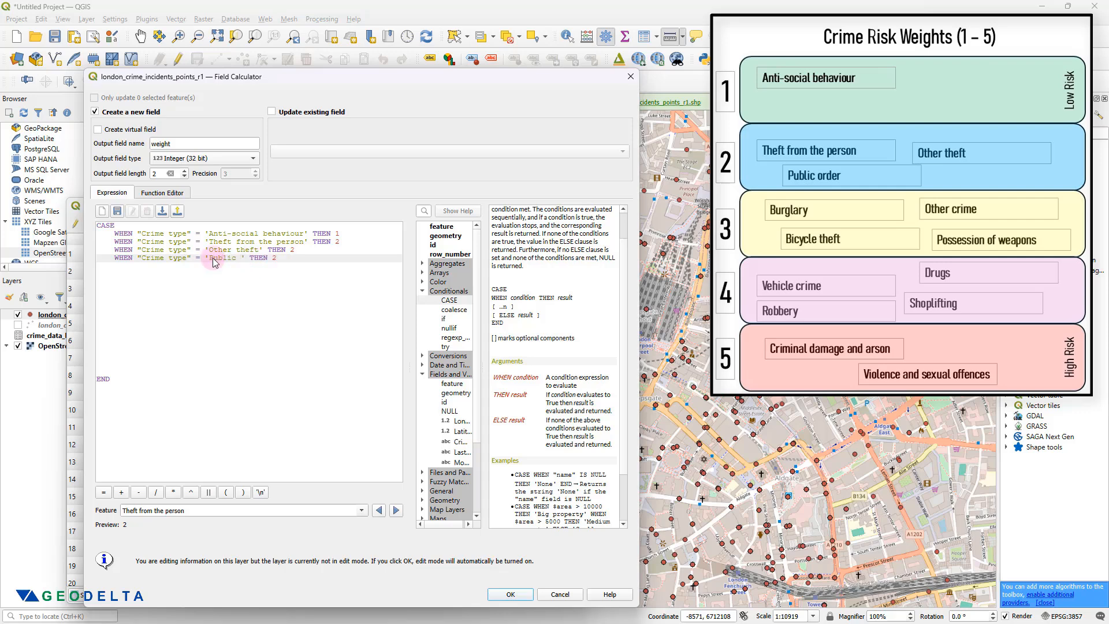
text( order)
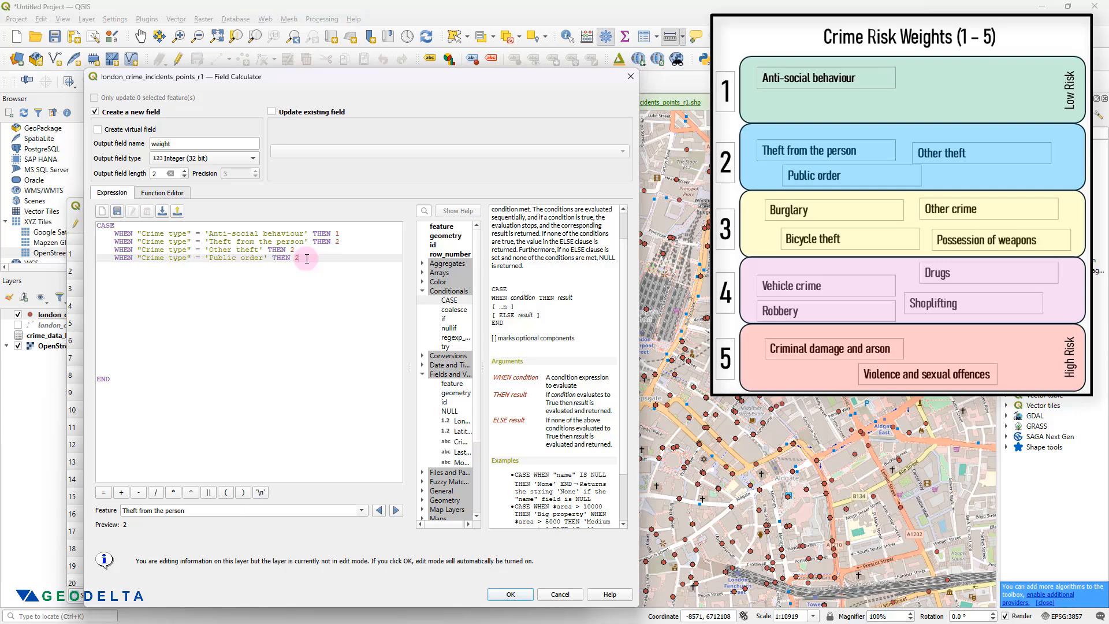
Step: Duplicate the 'Public order' clause onto the line below and change the copy to return 3 for 'Burglary'
drag(306, 259, 133, 249)
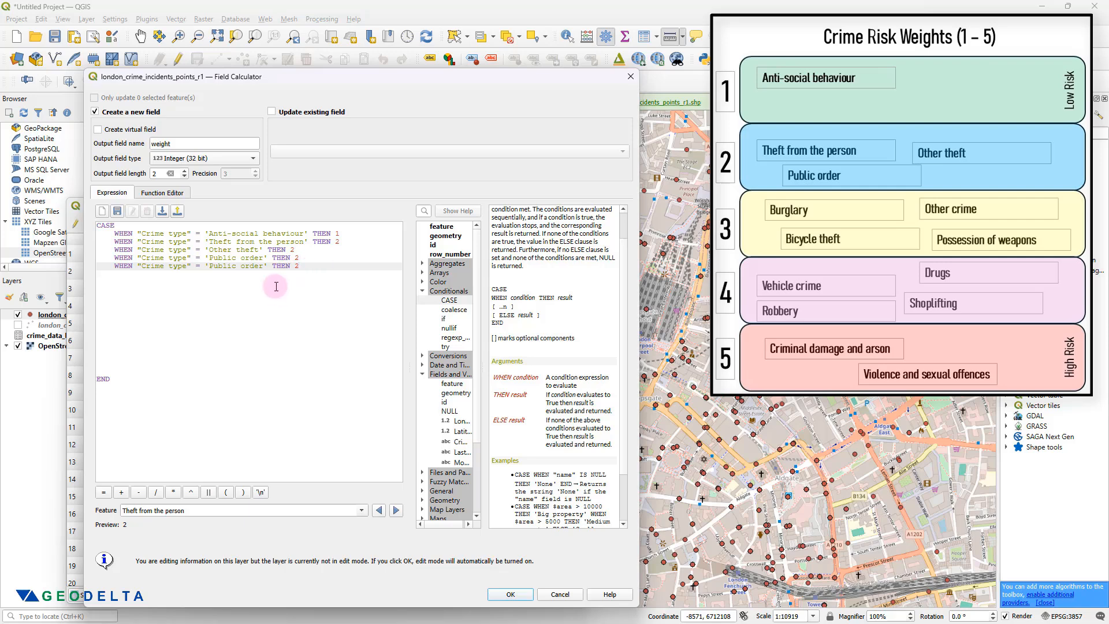
drag(207, 267, 271, 266)
text(Bur)
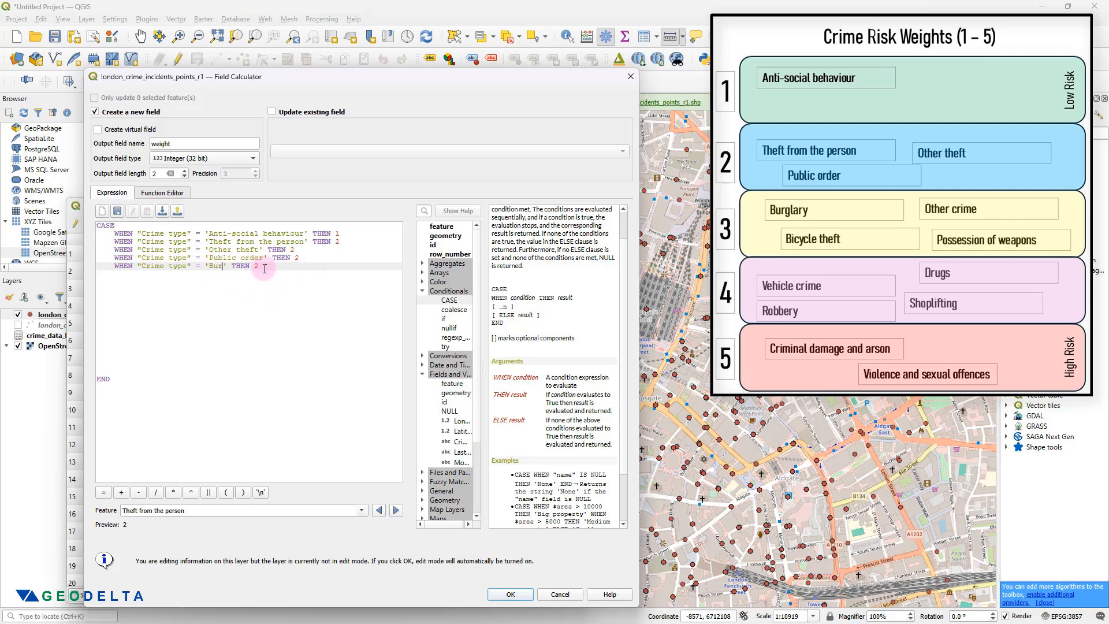
text(glary)
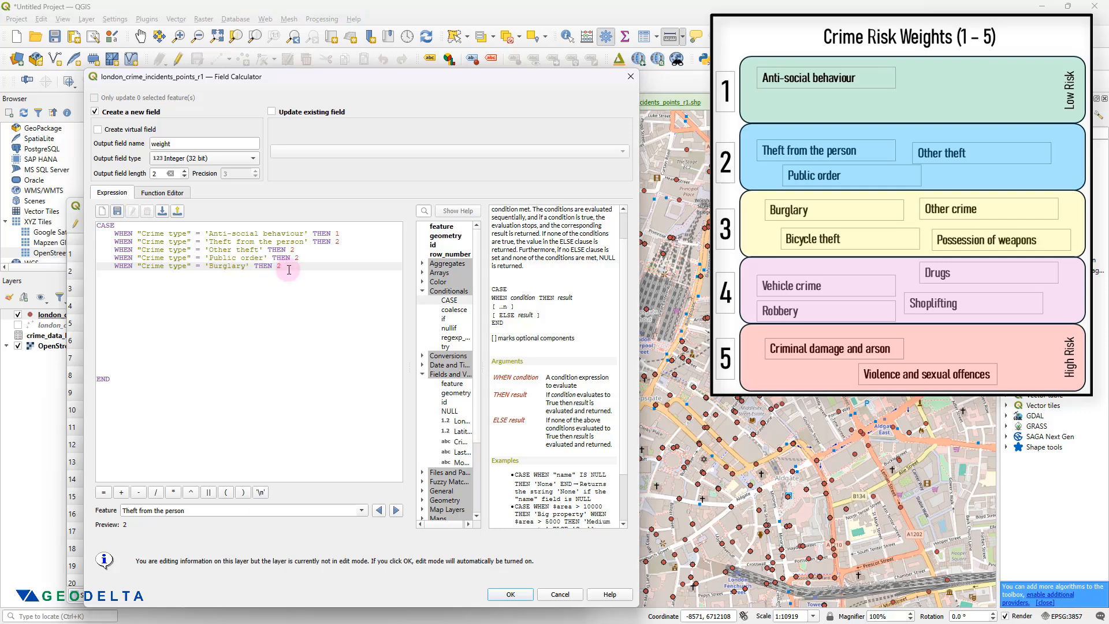
click(289, 269)
key(BackSpace)
text(3)
Step: Copy the 'Burglary' clause onto the line below and change the copy's crime type to 'Bicycle theft'
drag(305, 263, 116, 266)
key(ctrl+c)
click(228, 275)
key(ctrl+v)
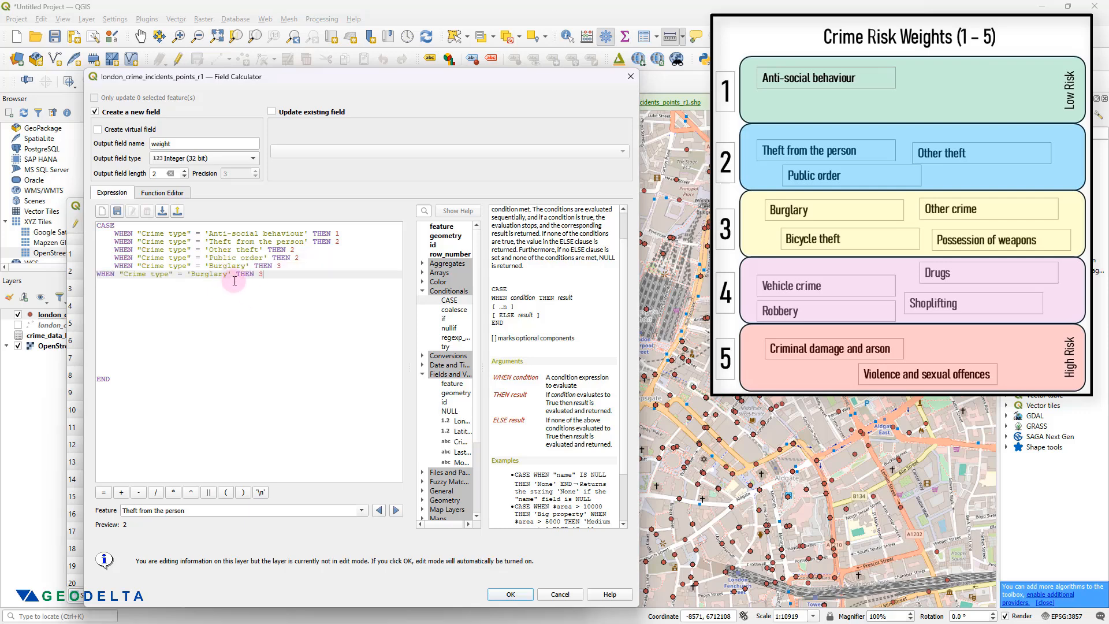
double_click(218, 275)
text(Bicycle theft)
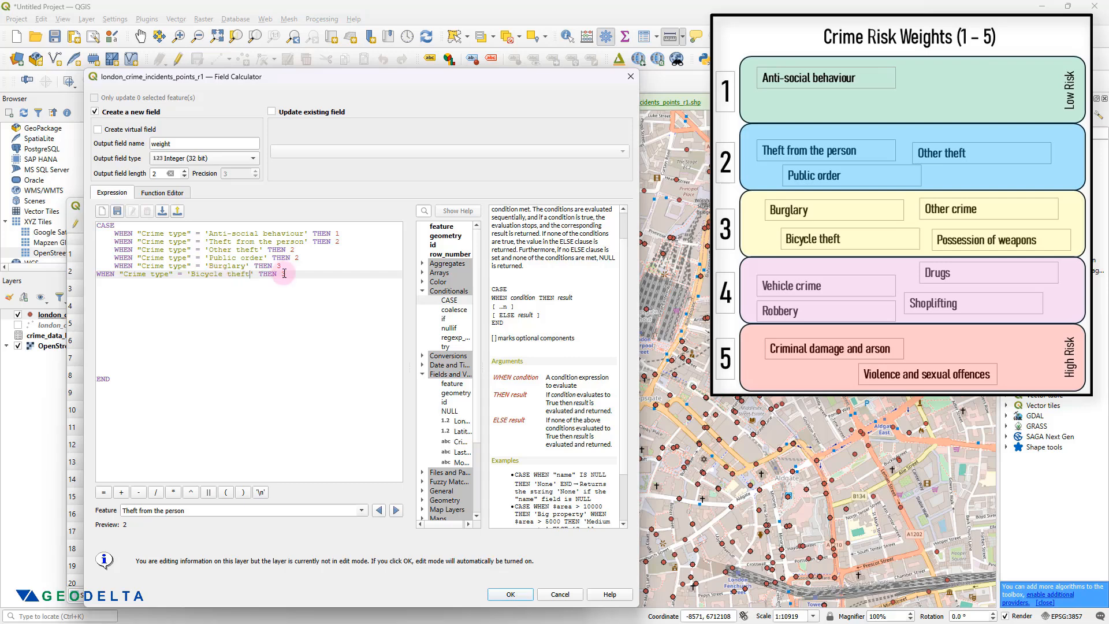
Step: Paste another clause copy below 'Bicycle theft' and change its crime type to 'Other crime'
click(289, 274)
key(Return)
key(ctrl+v)
double_click(220, 282)
text(Other crime)
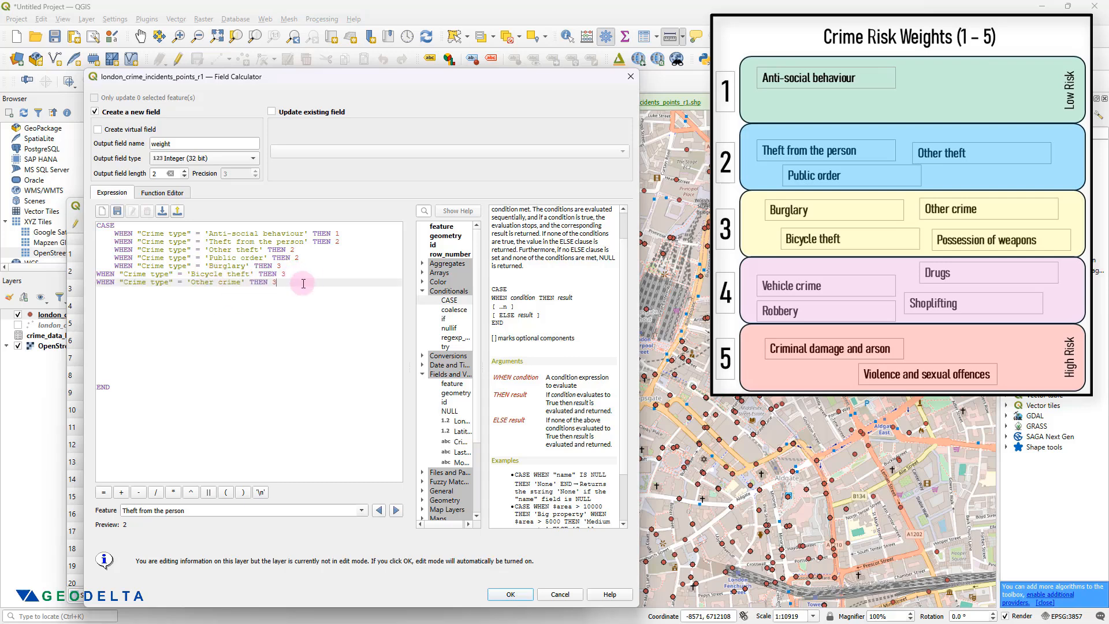
click(302, 282)
key(Return)
text(Possession of weapond)
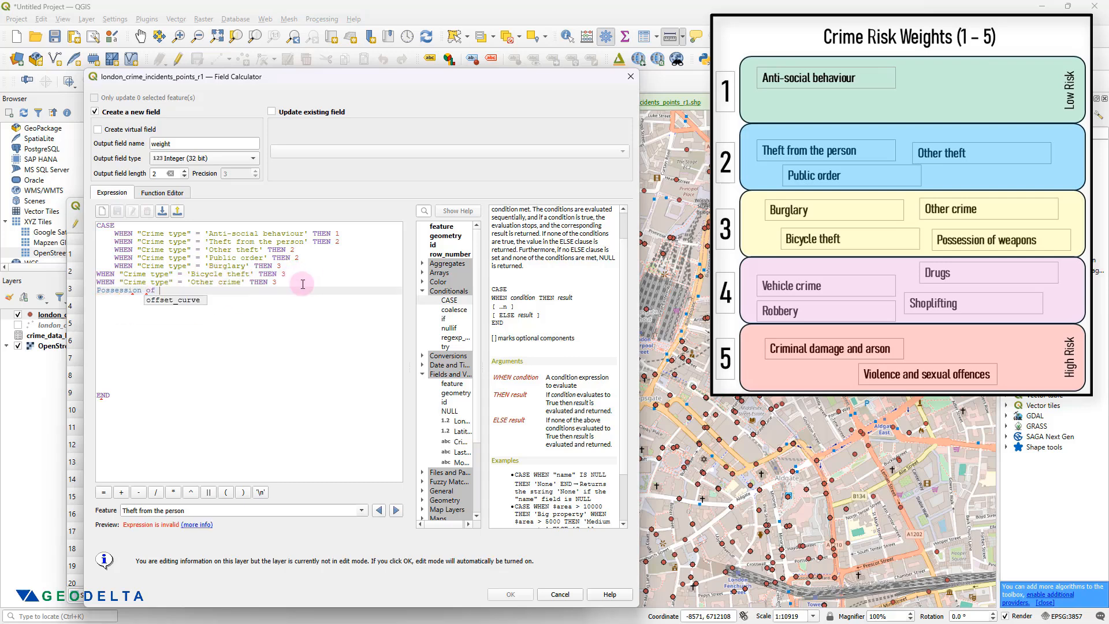
key(ctrl+z)
key(ctrl+z)
key(ctrl+z)
key(ctrl+z)
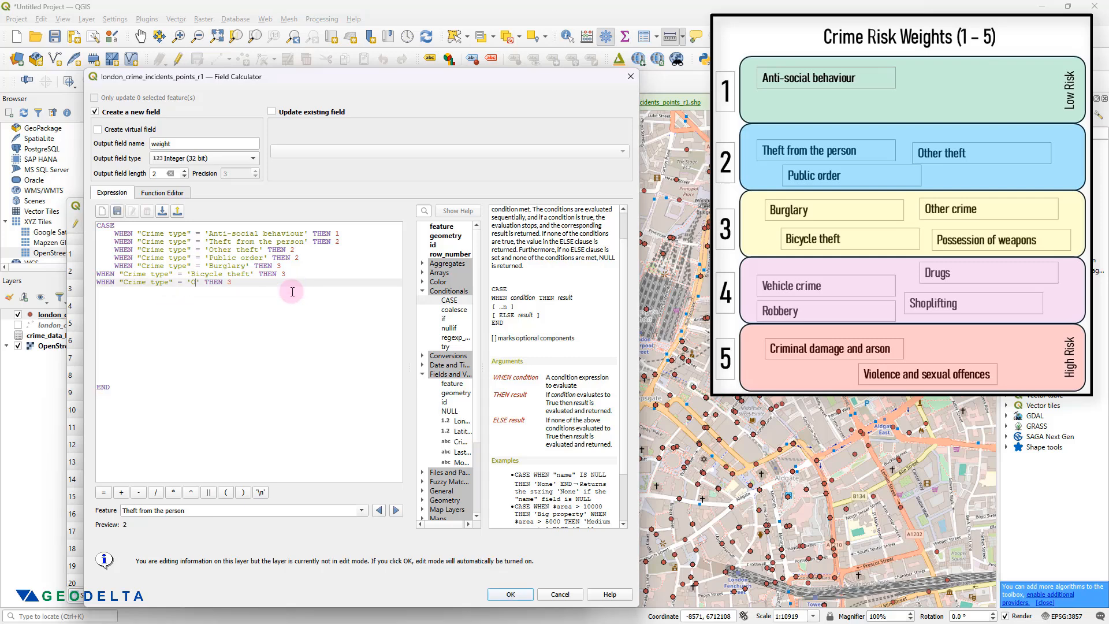
text(crime)
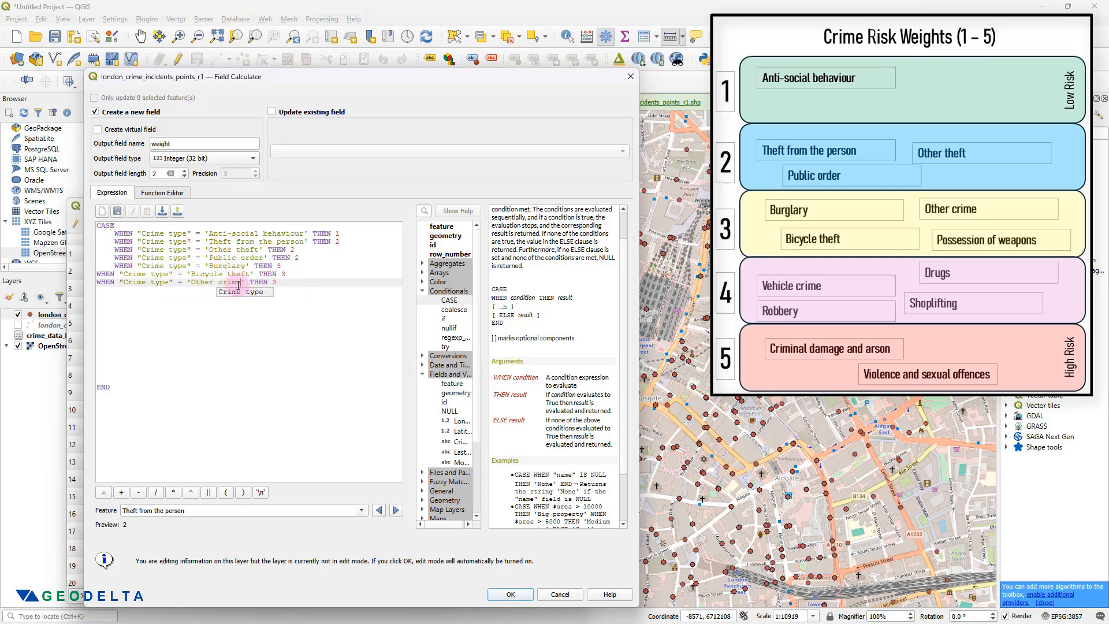
Step: Copy the 'Other crime' clause onto the line below and change the copy's crime type to 'Possession of weapons'
drag(291, 282, 96, 283)
key(ctrl+c)
click(102, 290)
key(ctrl+v)
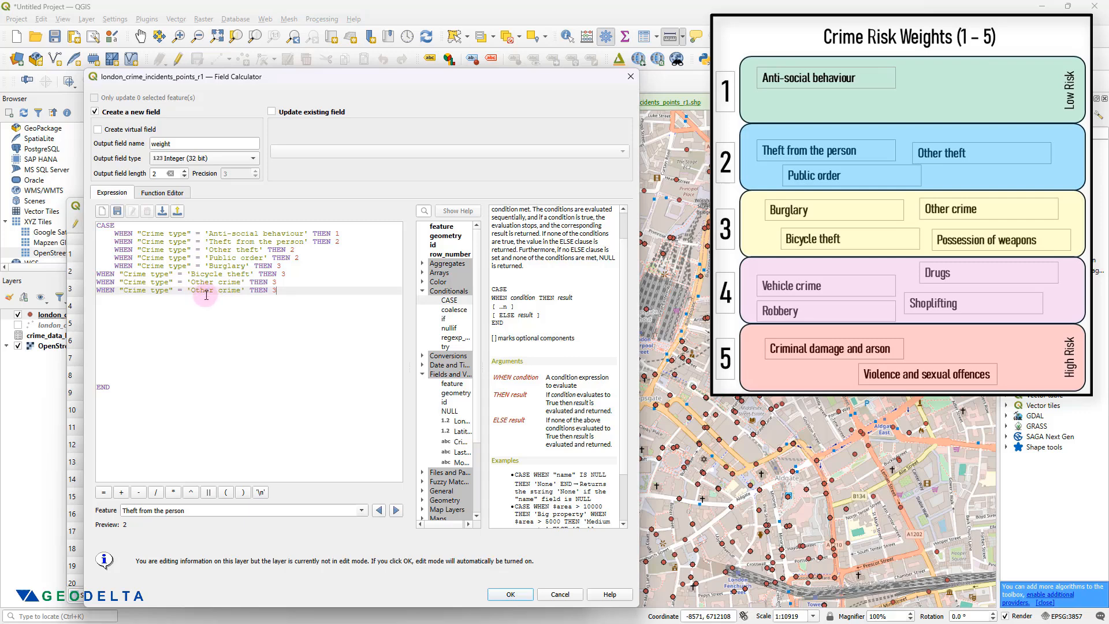
drag(194, 291, 243, 292)
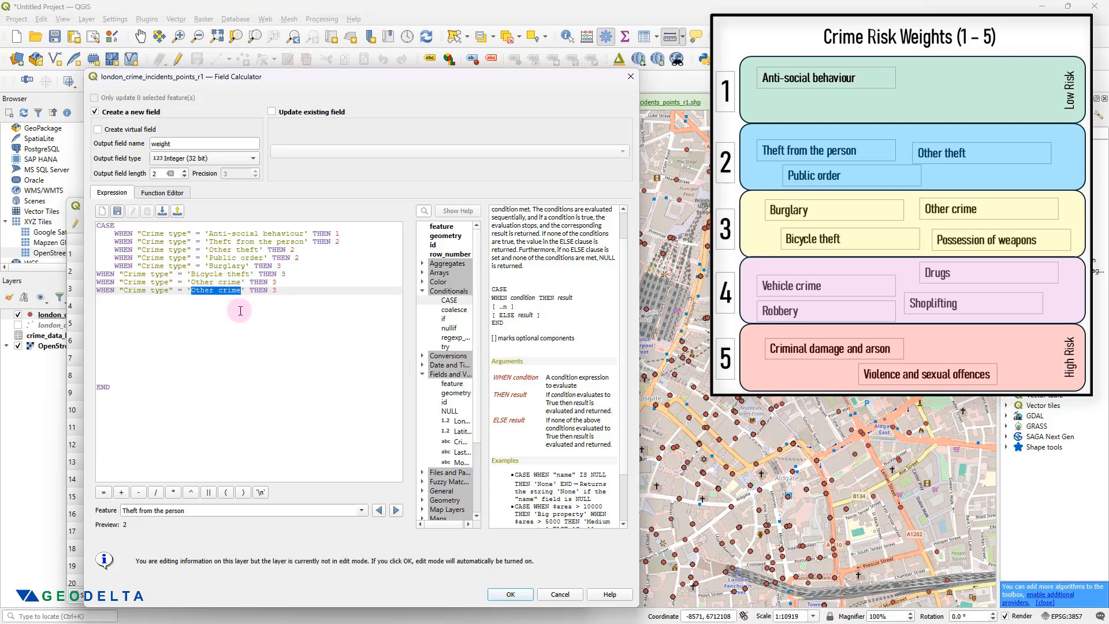
text(Possession of weapons)
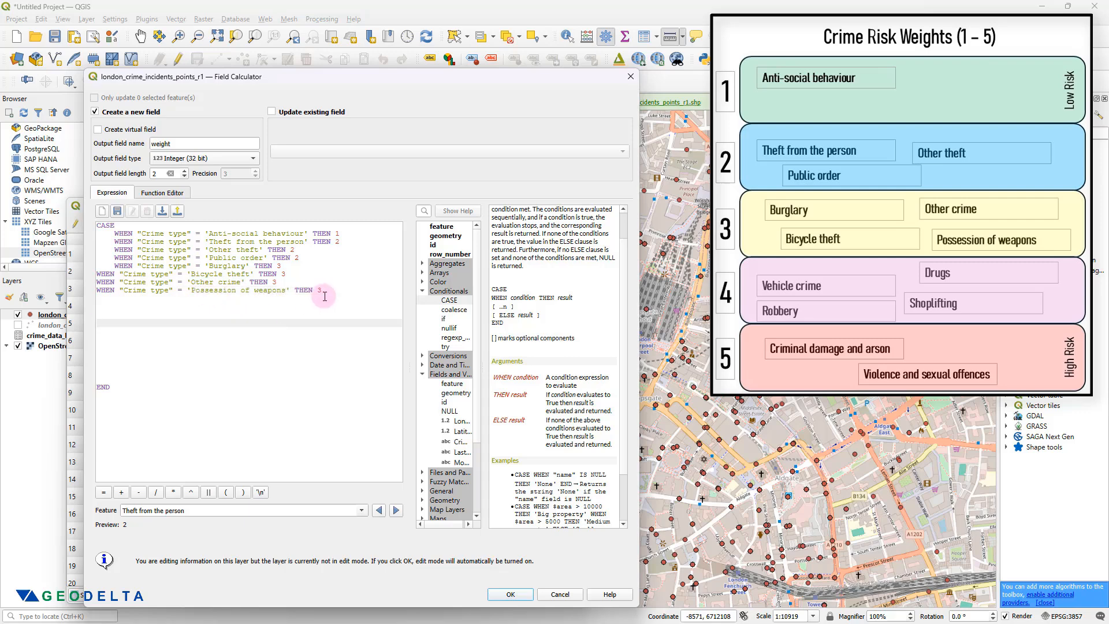
Step: Paste four copies of the 'Possession of weapons' clause on the lines directly below it
drag(320, 290, 97, 290)
key(ctrl+c)
click(118, 298)
key(ctrl+v)
key(ctrl+v)
click(123, 316)
key(ctrl+v)
click(124, 324)
key(ctrl+v)
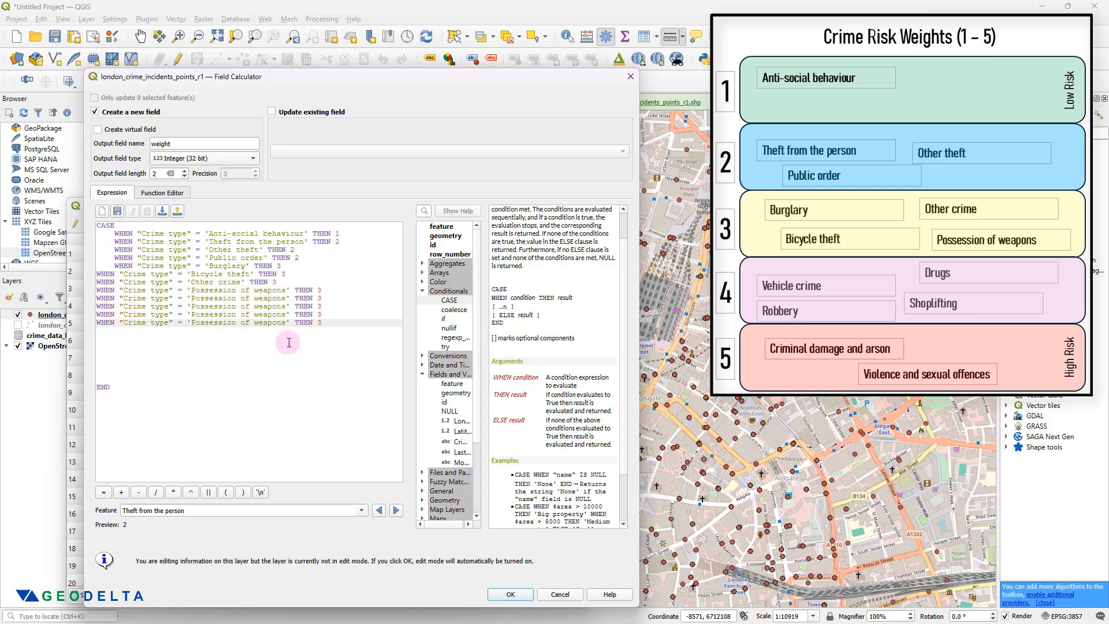
Step: Set the returned weight of the four pasted 'Possession of weapons' copies to 4
key(BackSpace)
text(4)
key(Up)
key(BackSpace)
key(4)
key(Up)
key(BackSpace)
key(4)
key(Up)
key(BackSpace)
key(4)
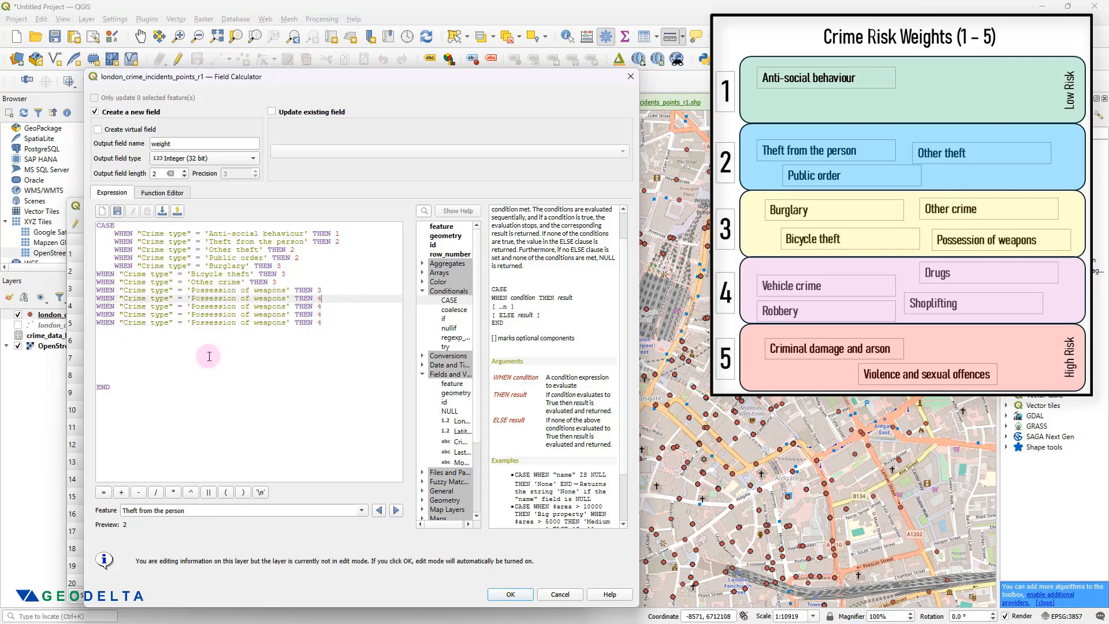
Step: Change the crime types of the four weight-4 clauses to 'Vehicle crime', 'Robbery', 'Drugs' and 'Shoplifting', in that order
drag(191, 298, 286, 299)
text(Vehicle )
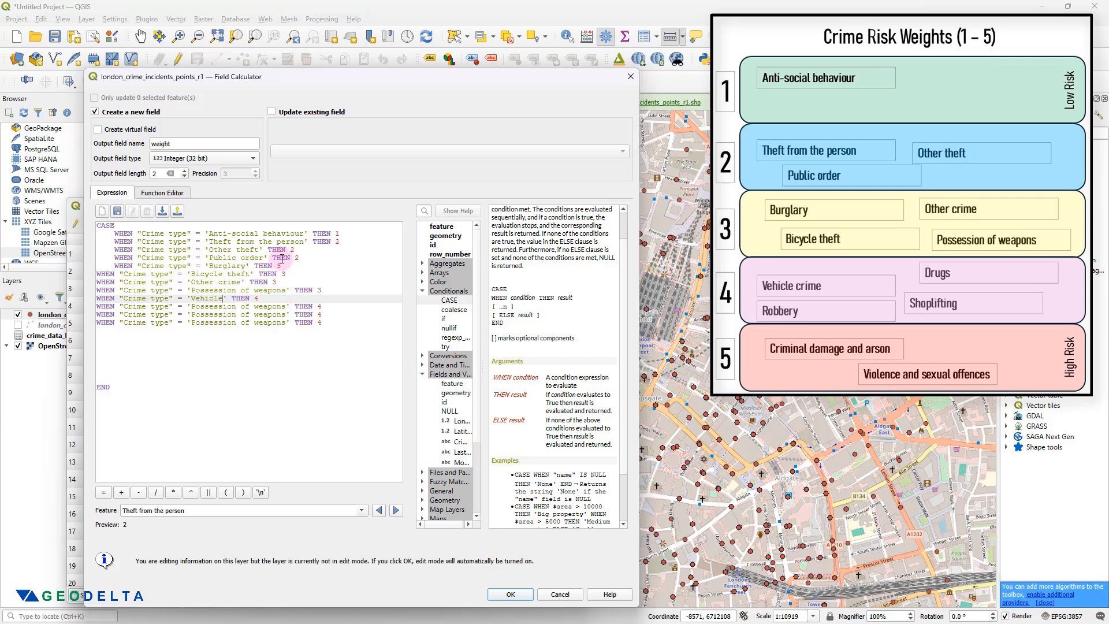
text(crime)
drag(192, 306, 290, 306)
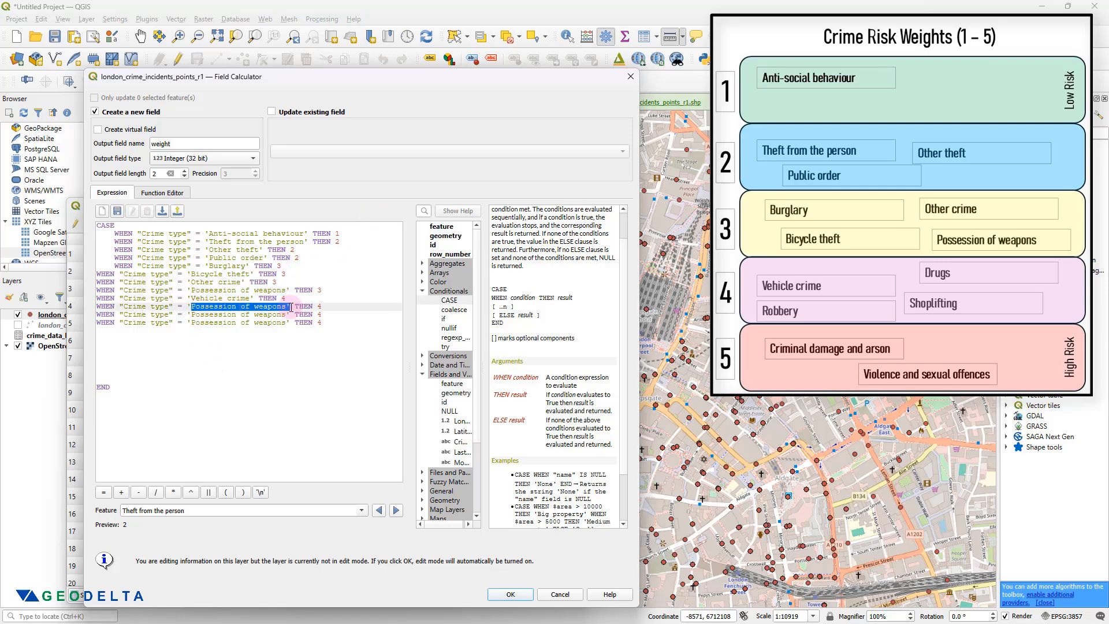
text(Robbery)
drag(191, 314, 286, 315)
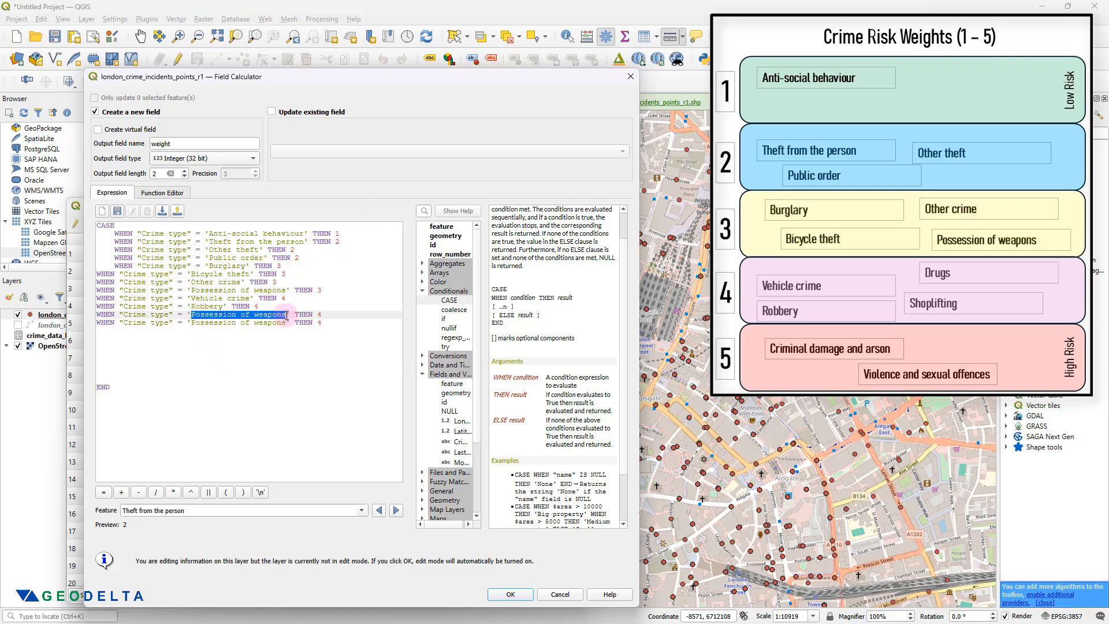
text(Drugs)
drag(192, 323, 96, 315)
text(Shoplifting)
Step: Copy the 'Drugs' and 'Shoplifting' clauses onto the lines below and set both copies to return 5
key(ctrl+c)
click(104, 330)
key(ctrl+v)
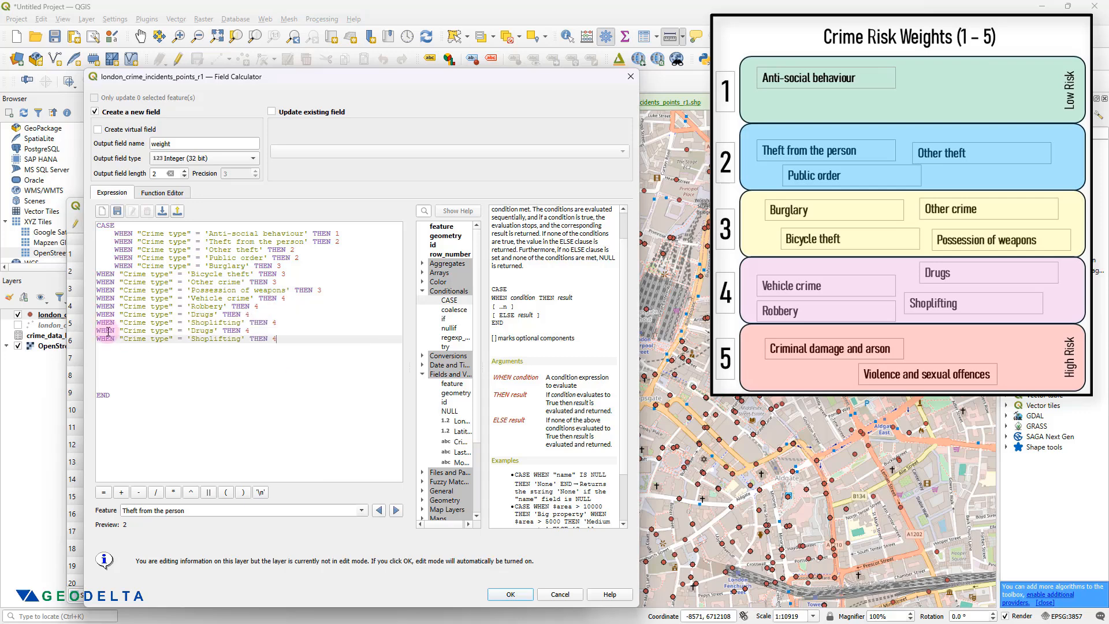
double_click(248, 332)
text(5)
key(Down)
key(End)
key(BackSpace)
text(5)
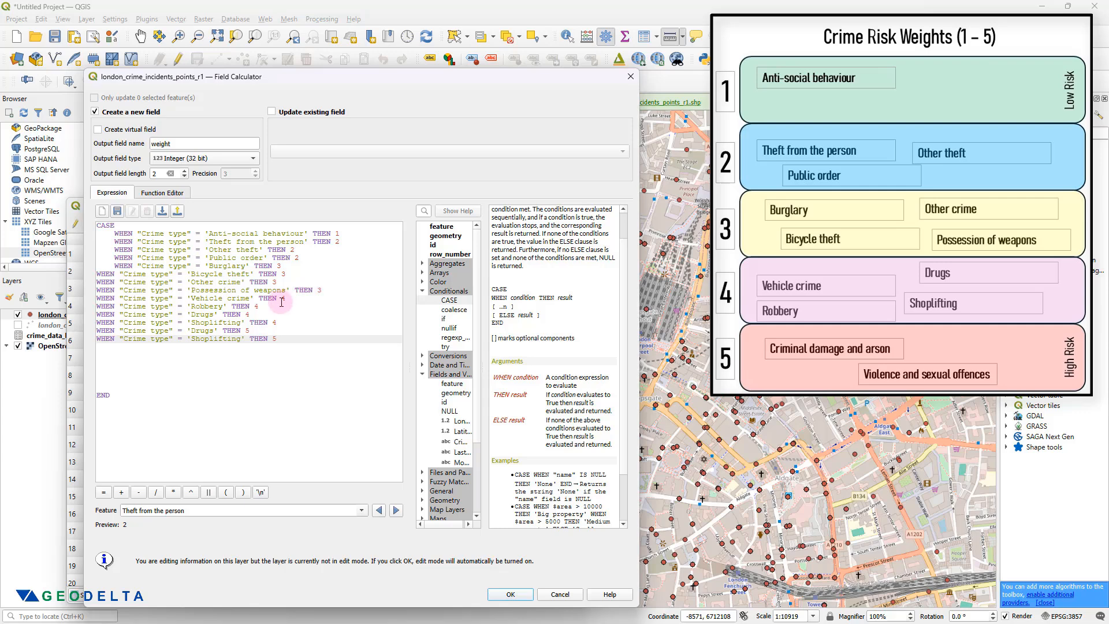
Step: Change the crime types of the two weight-5 clauses to 'Criminal damage and arson' and 'Violence and sexual offences'
double_click(202, 331)
text(Criminal dam)
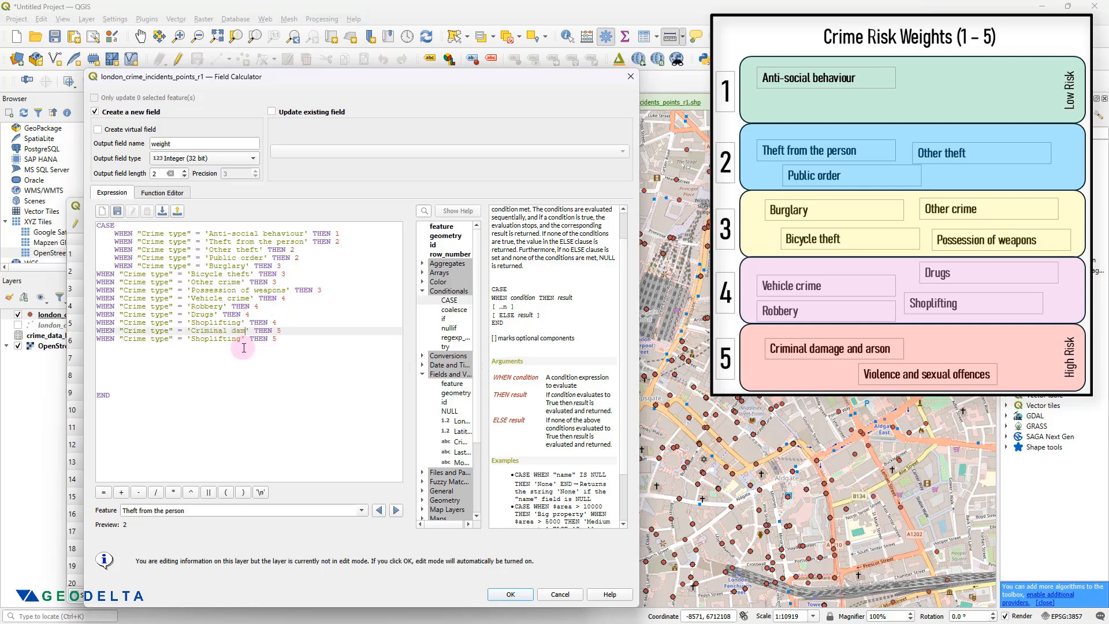
text(age and arson)
double_click(216, 339)
text(Viole)
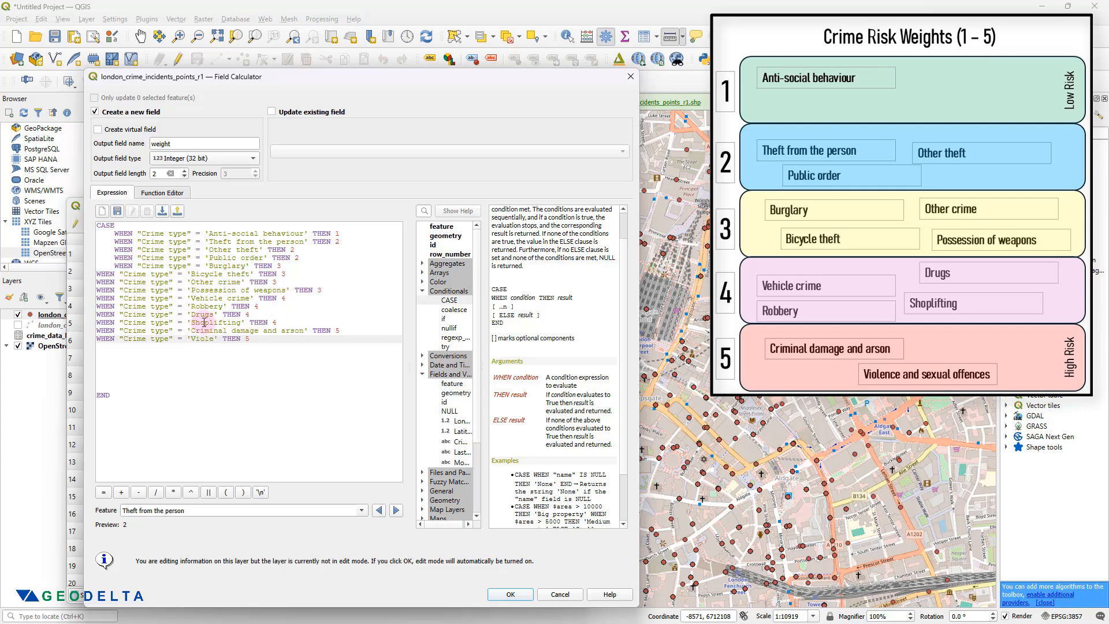
text(nce and sexual offences)
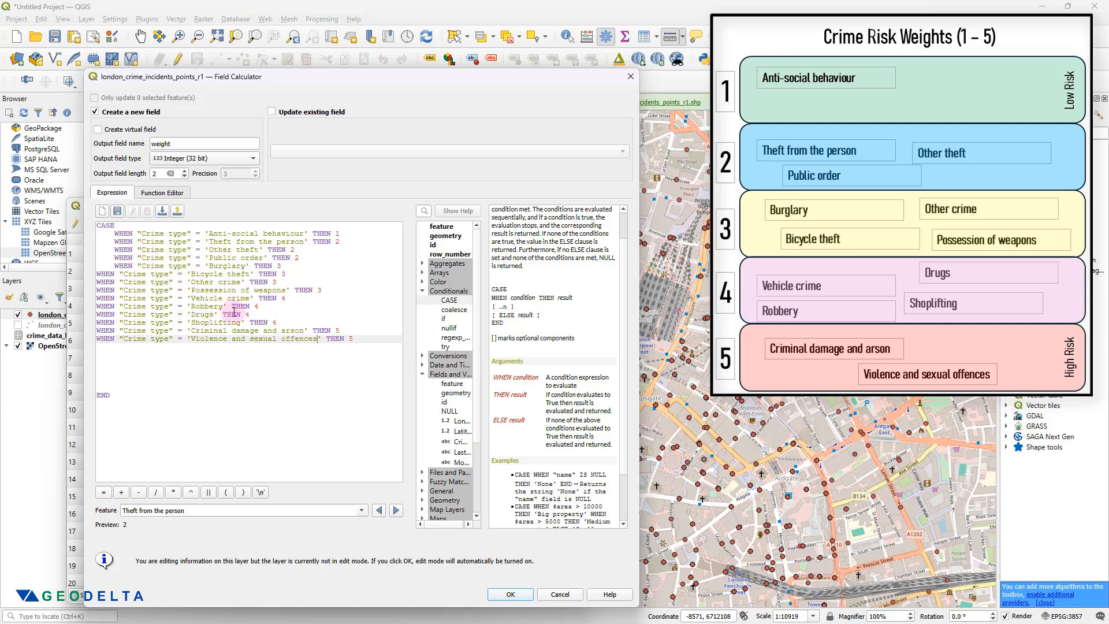
Step: Indent the clauses from 'Bicycle theft' to 'Violence and sexual offences' and remove the surplus blank lines before END
drag(358, 339, 95, 274)
key(Tab)
click(183, 379)
click(129, 388)
key(BackSpace)
key(BackSpace)
key(BackSpace)
key(BackSpace)
key(BackSpace)
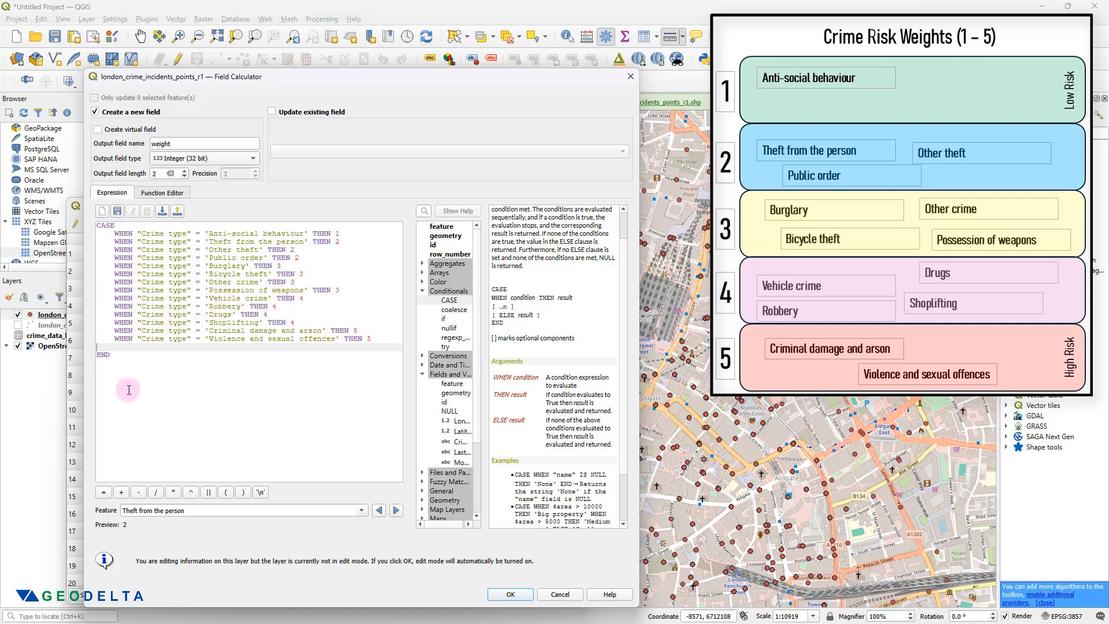
click(202, 413)
key(Up)
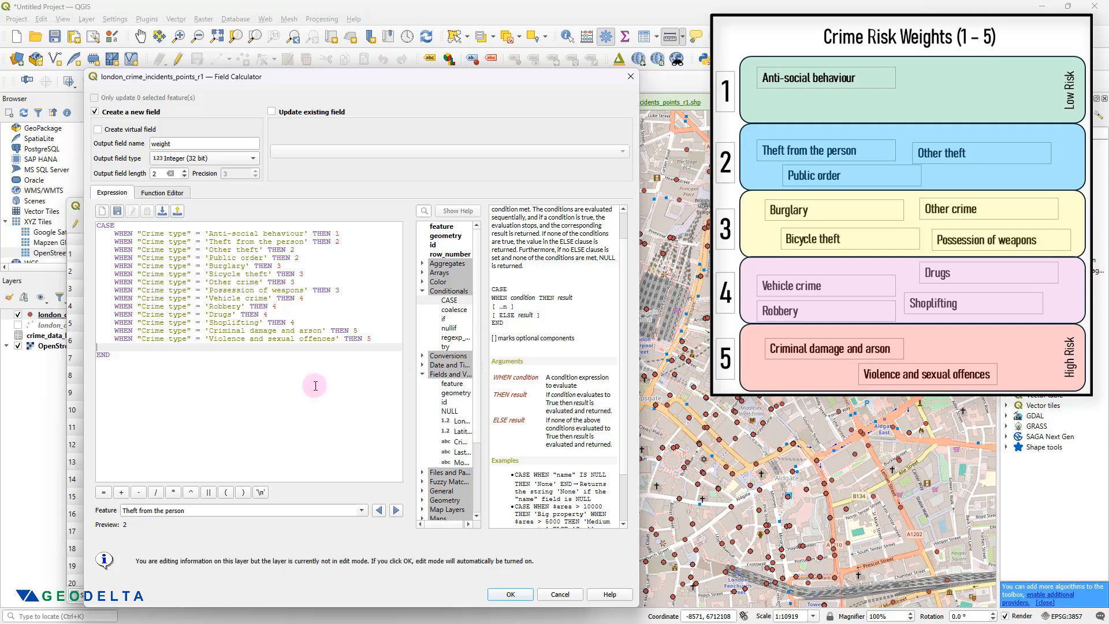
Step: Create the weight field from the expression, close the attribute table, and end editing with the layer changes saved
click(510, 595)
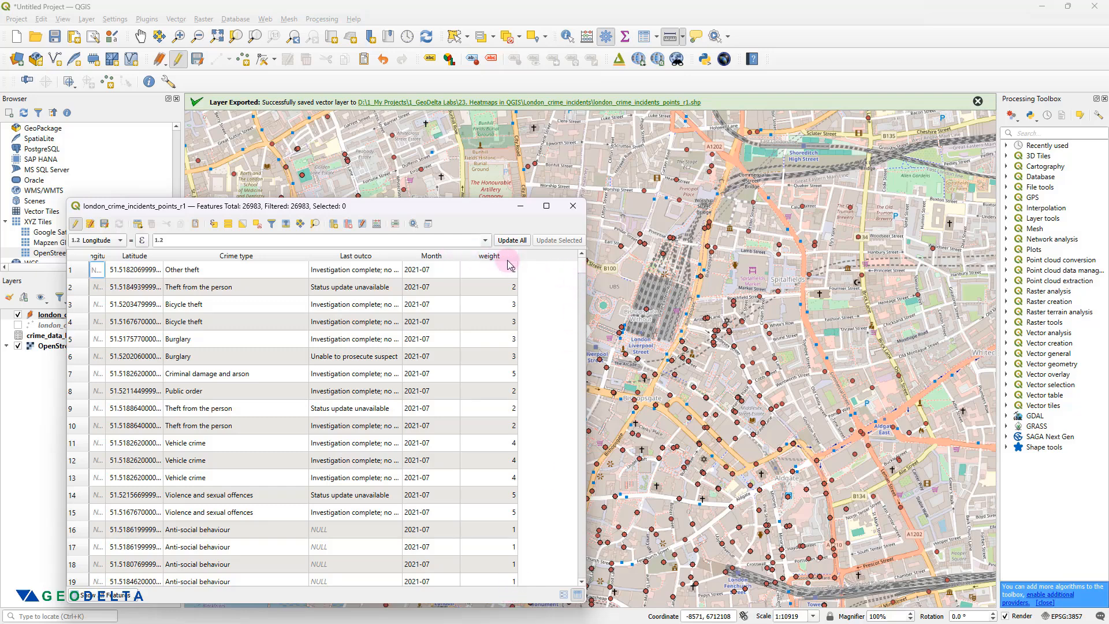
mouse_move(579, 260)
mouse_down()
mouse_move(581, 577)
mouse_move(572, 269)
mouse_up()
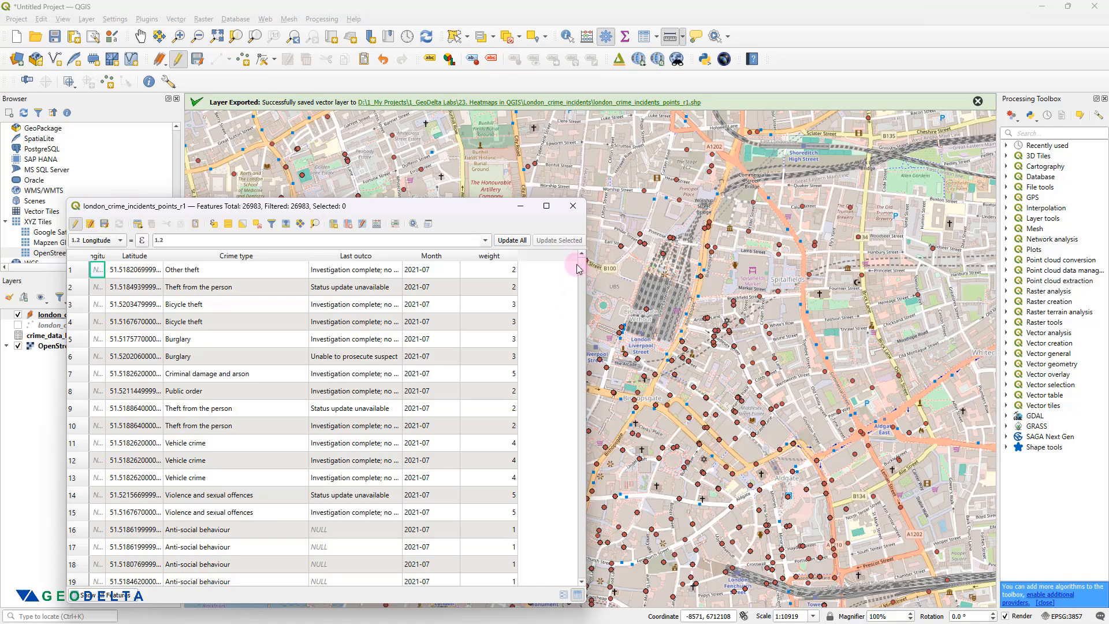
click(573, 206)
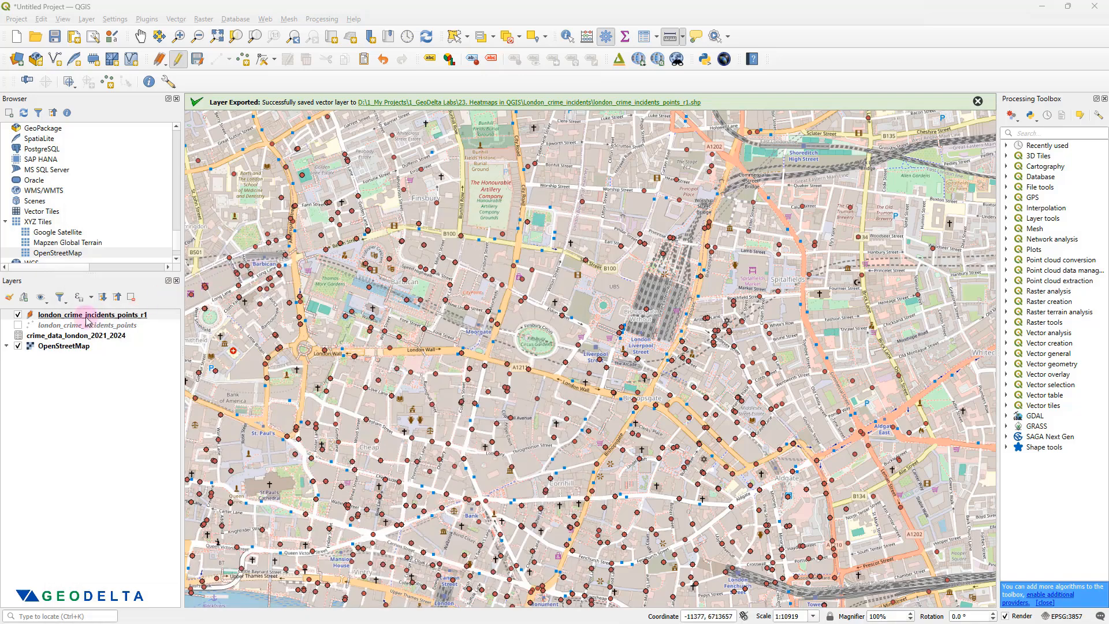
click(179, 62)
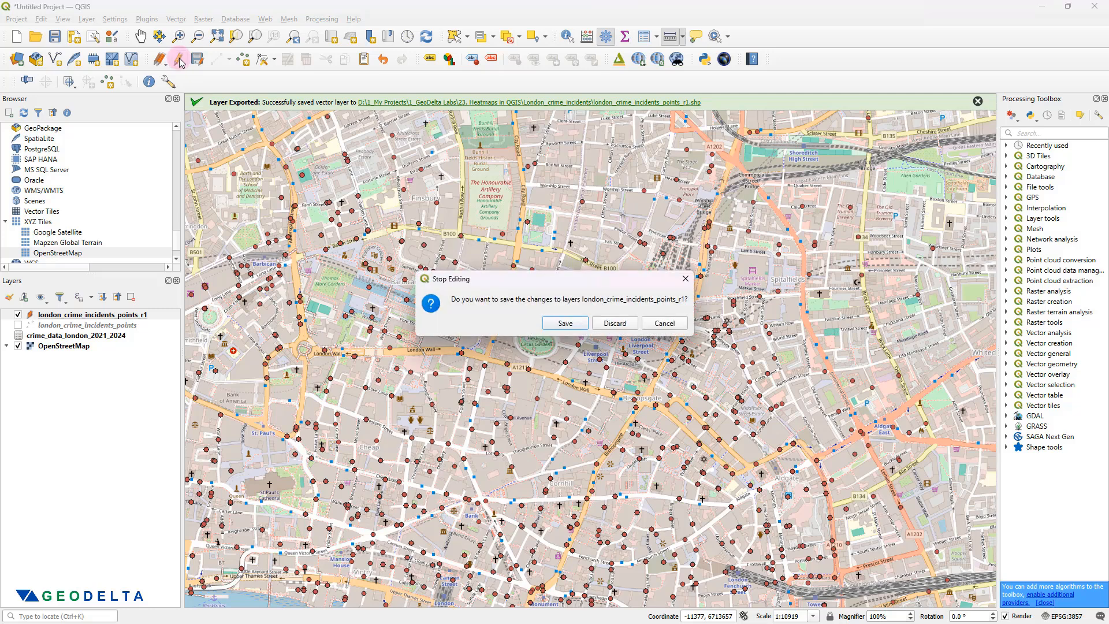
click(573, 321)
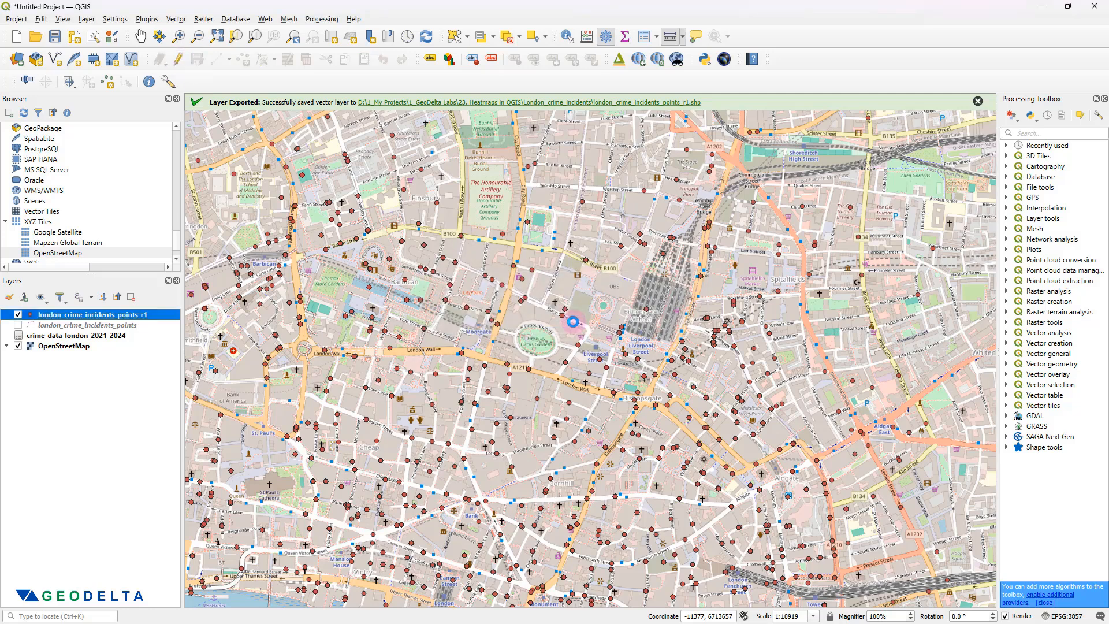
Step: Change the london_crime_incidents_points_r1 layer's symbology to Heatmap with the Reds color ramp
right_click(102, 317)
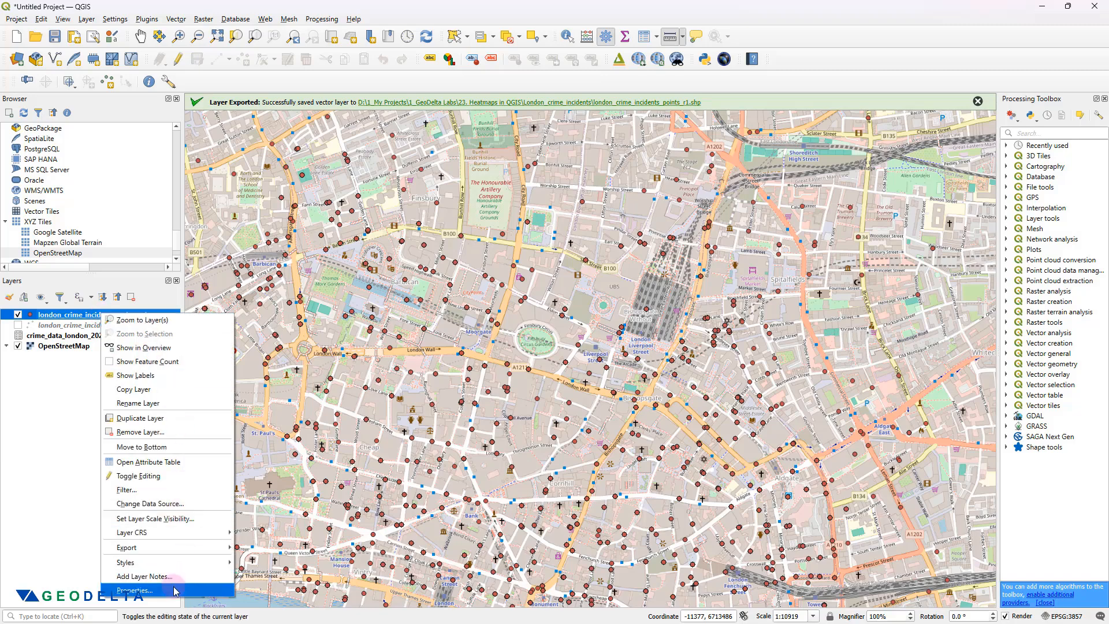
click(134, 589)
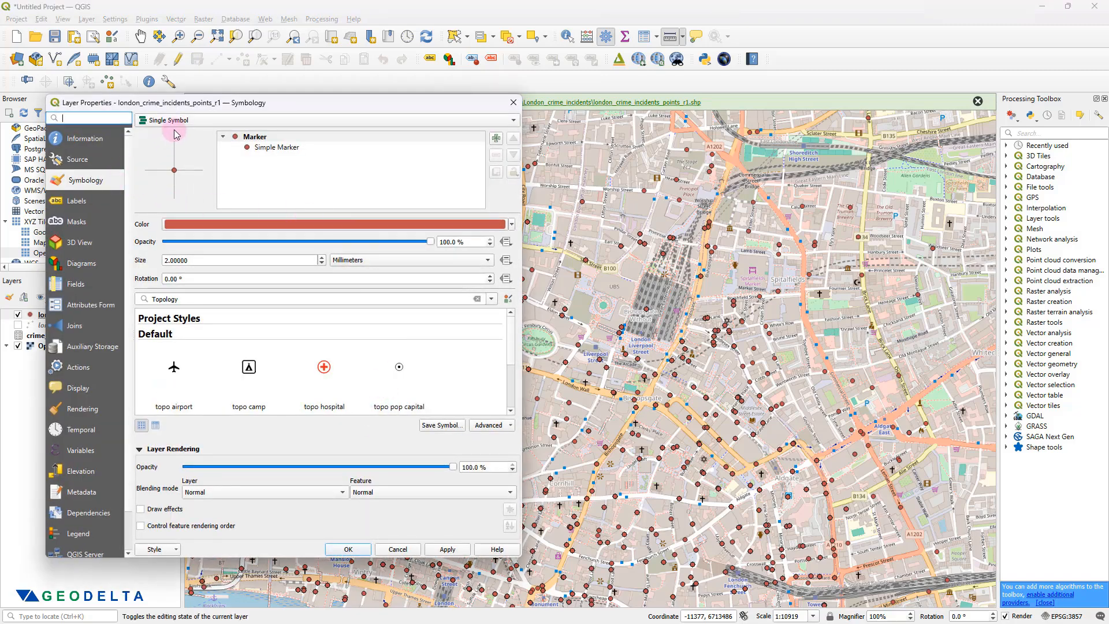
click(173, 119)
click(183, 196)
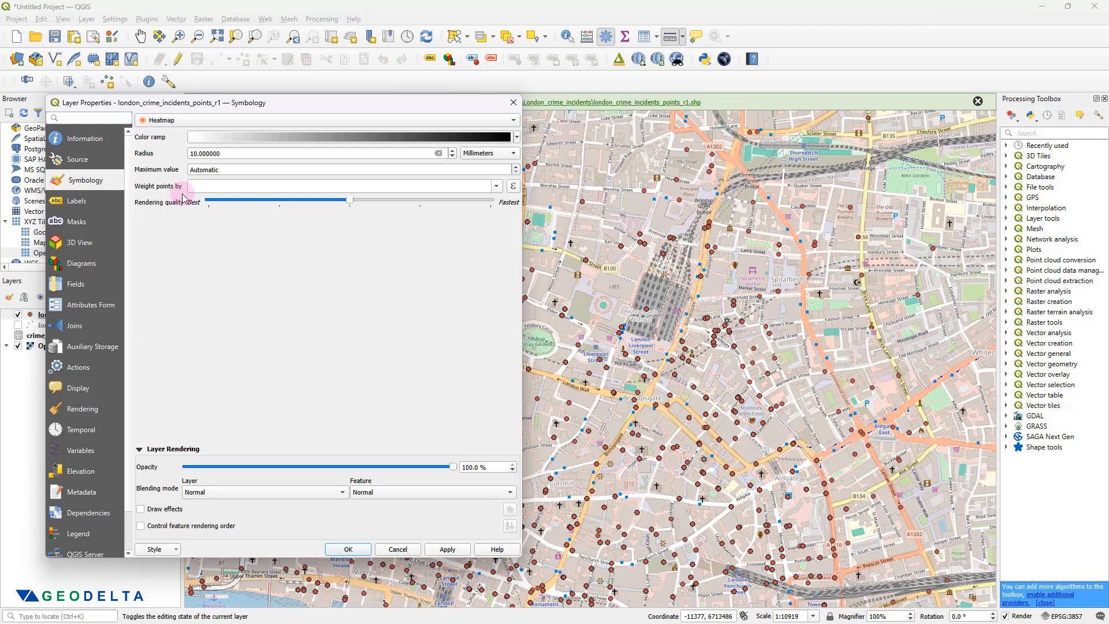
click(516, 137)
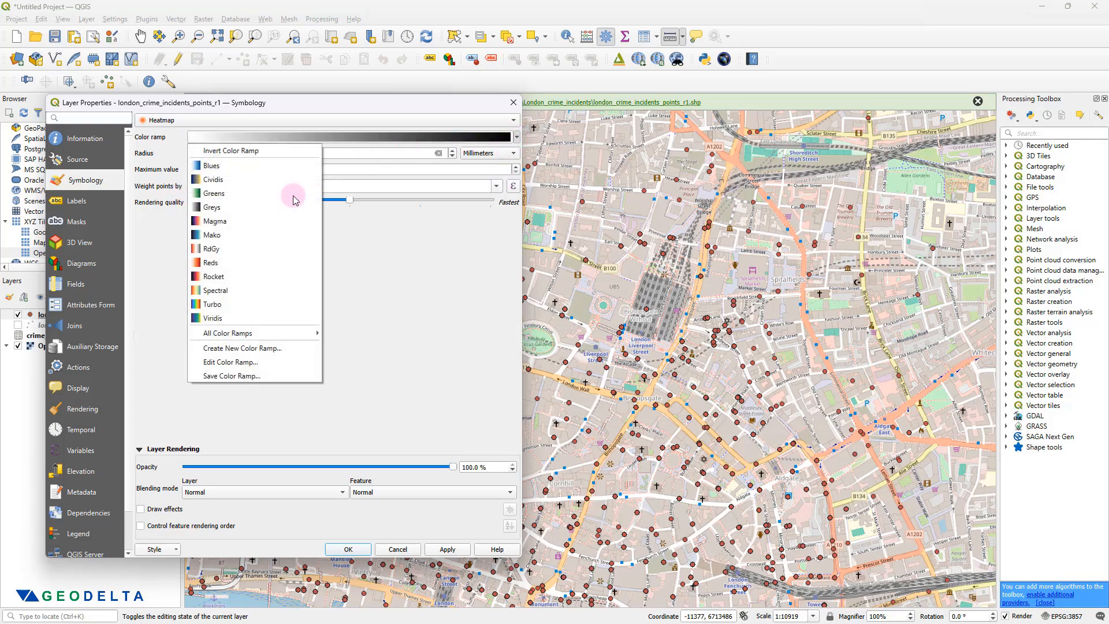
click(231, 263)
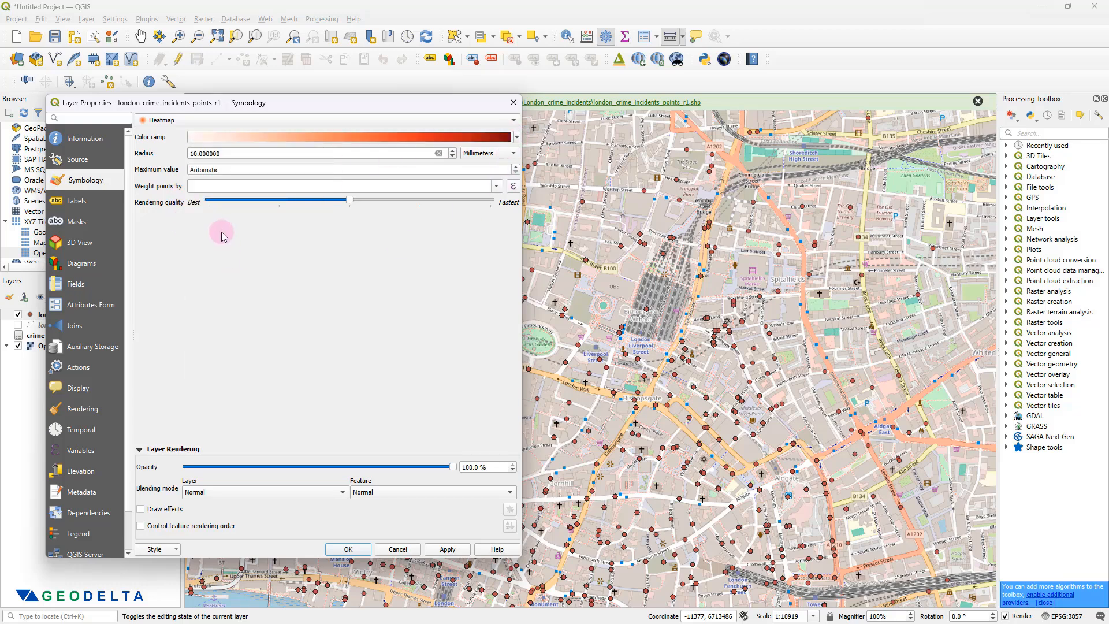
Step: Set the heatmap radius to 120 map units
click(488, 155)
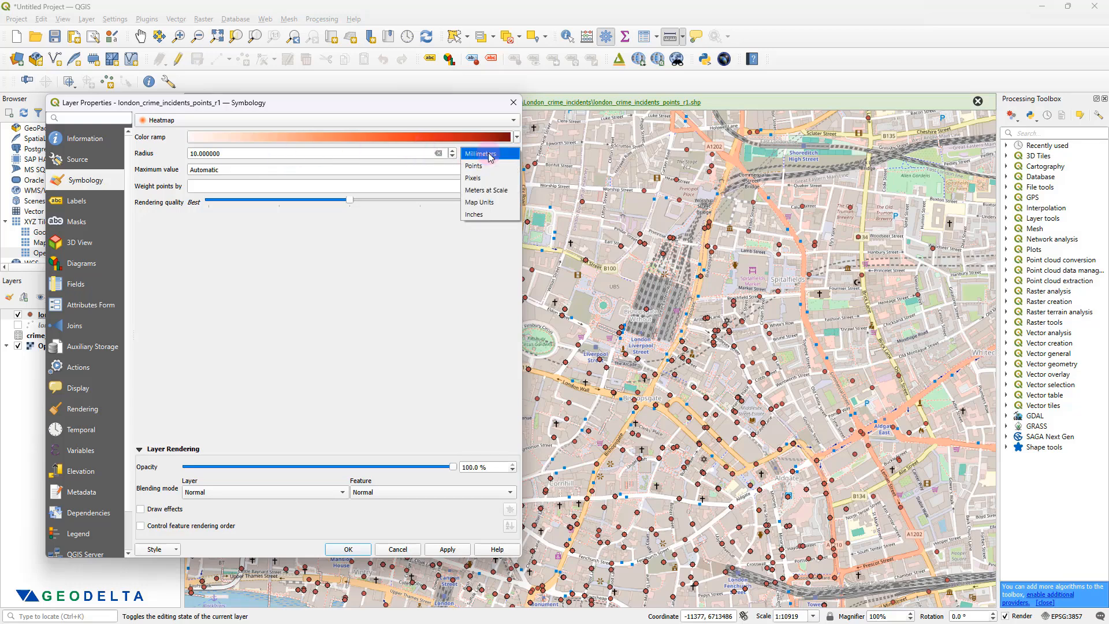
click(496, 202)
drag(228, 154, 144, 142)
text(120)
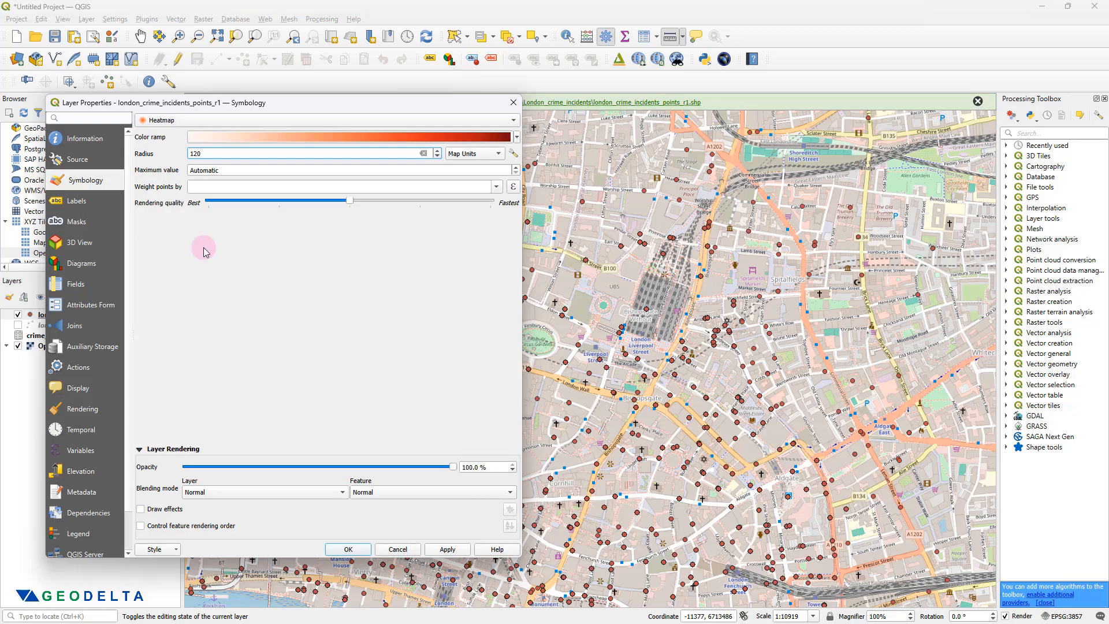
Step: Weight the heatmap points by the weight field and apply the symbology to the layer
click(155, 188)
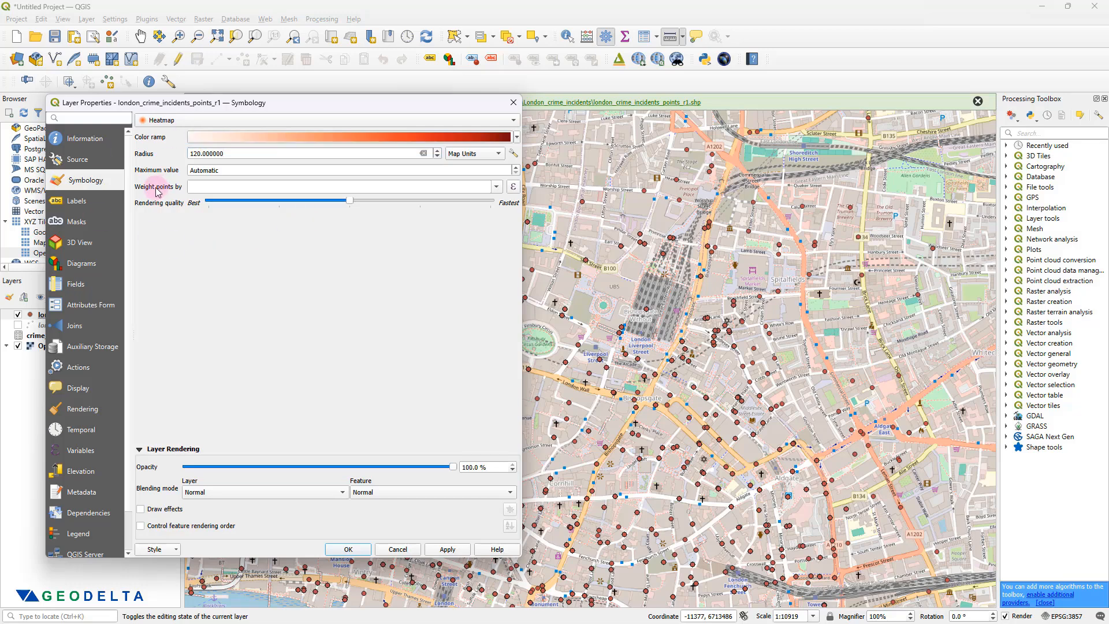
click(495, 186)
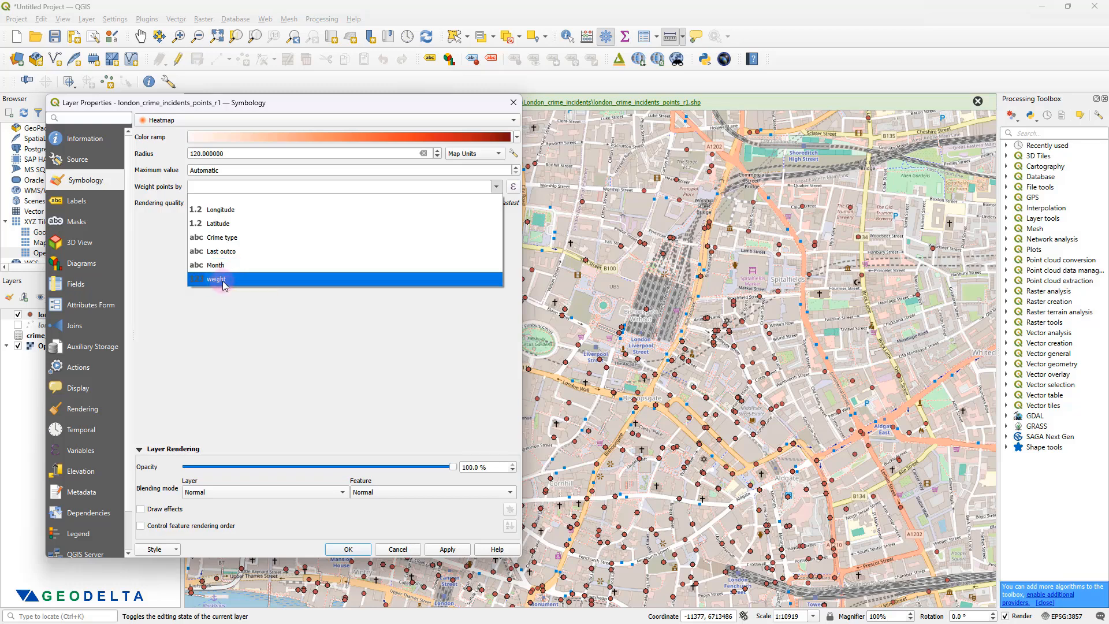
click(224, 280)
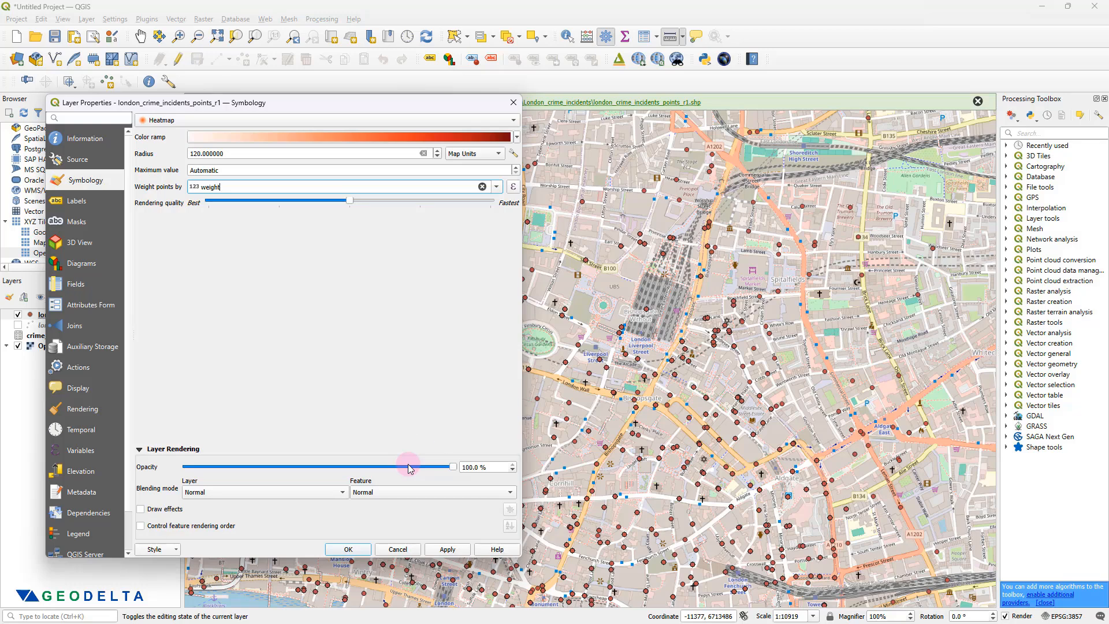
click(455, 552)
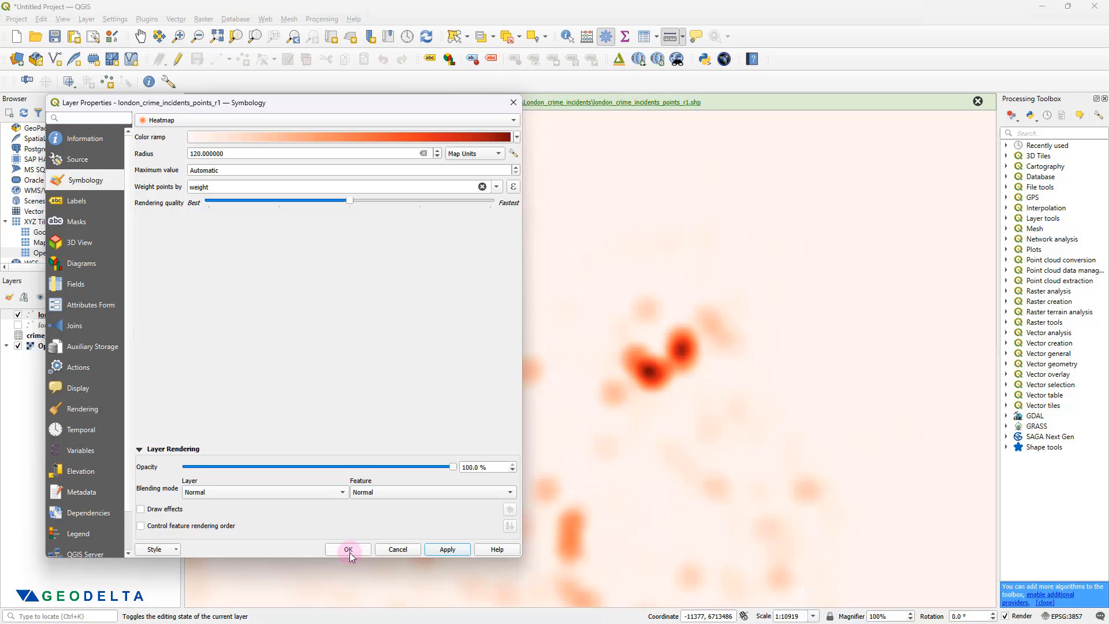
click(349, 550)
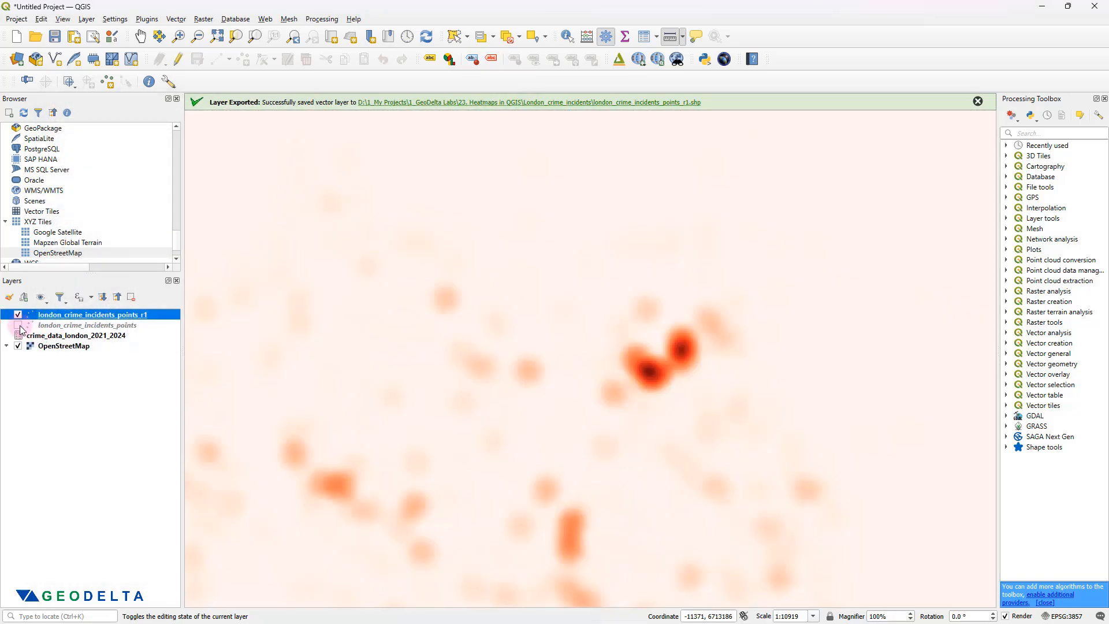
Step: Reduce the london_crime_incidents_points_r1 layer's opacity to about 62 % in its symbology settings
right_click(72, 316)
click(157, 593)
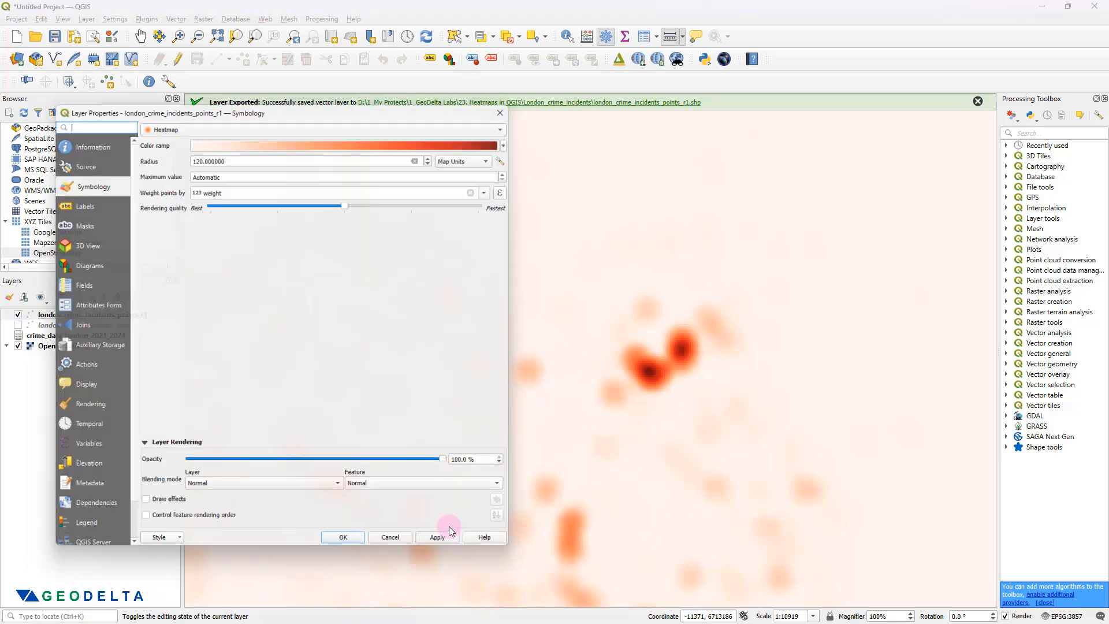
drag(453, 468, 356, 468)
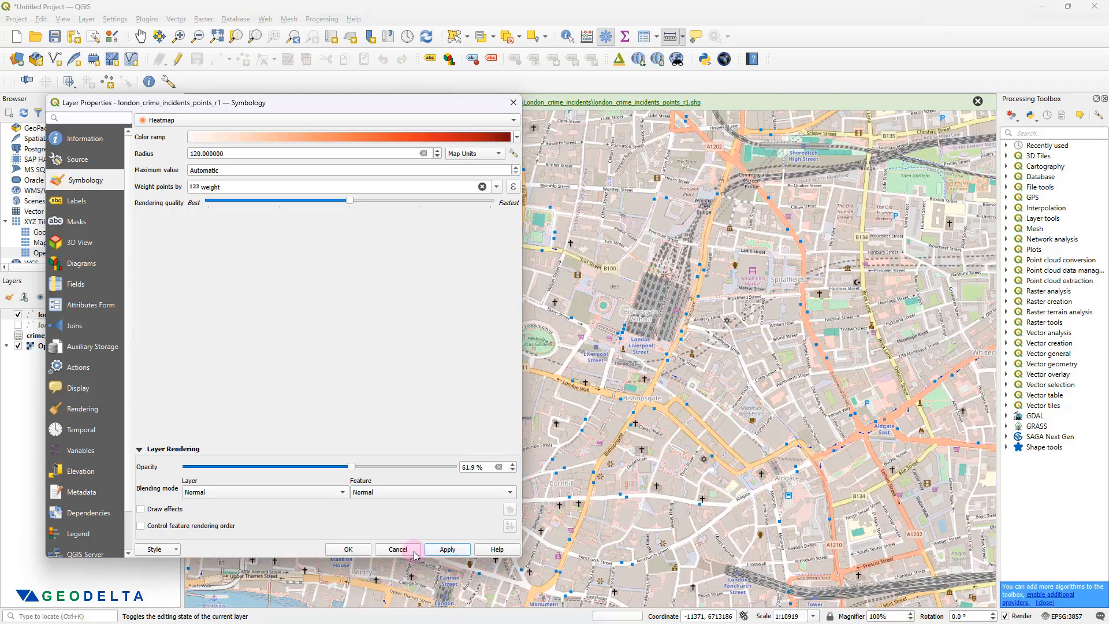
click(350, 549)
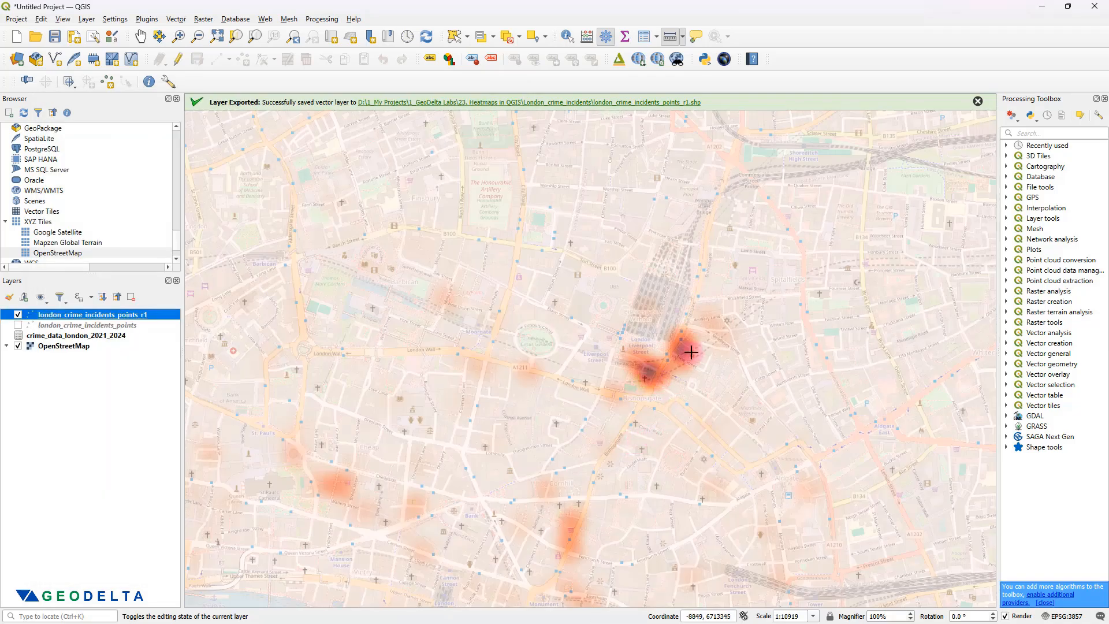
Step: Show london_crime_incidents_points and switch london_crime_incidents_points_r1 on and off to compare the two heatmaps, leaving the weighted layer hidden
scroll(648, 381, down, 1)
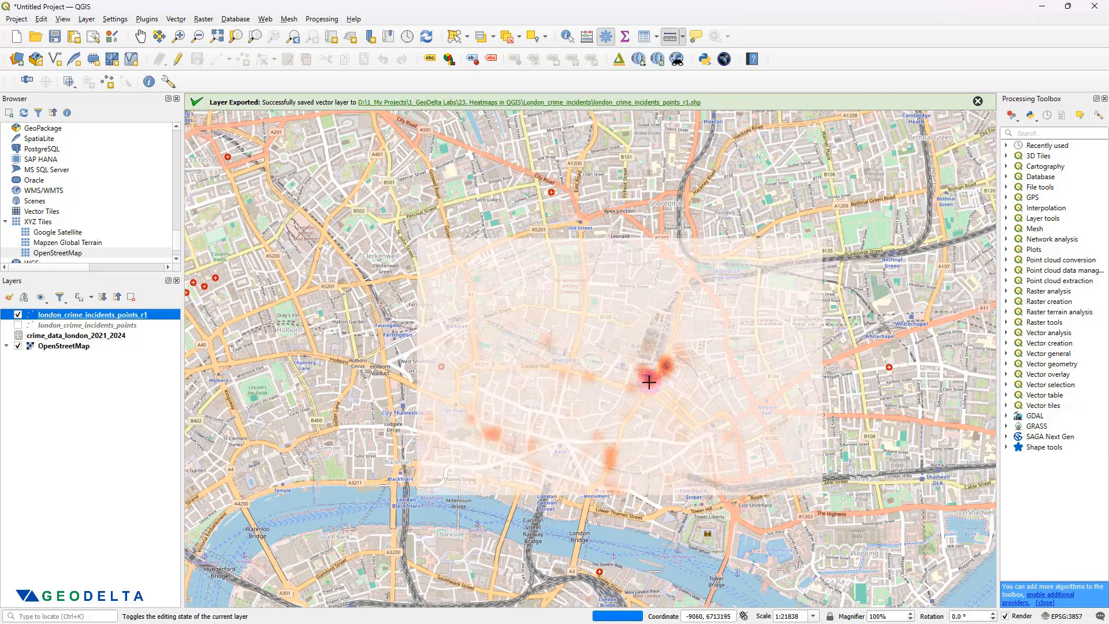
scroll(652, 382, up, 2)
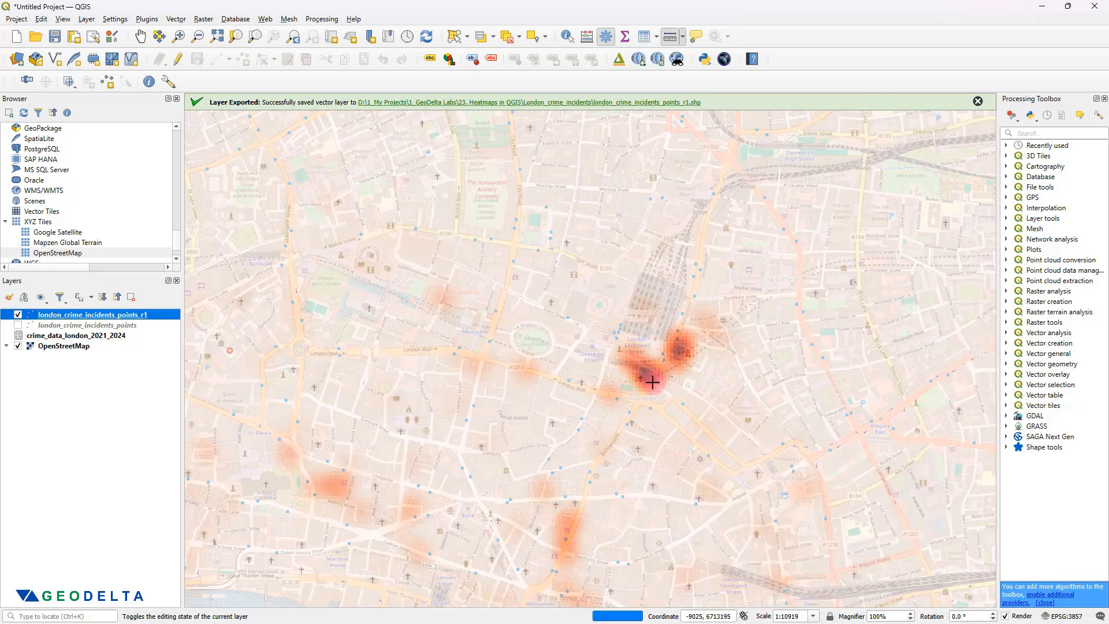
click(18, 325)
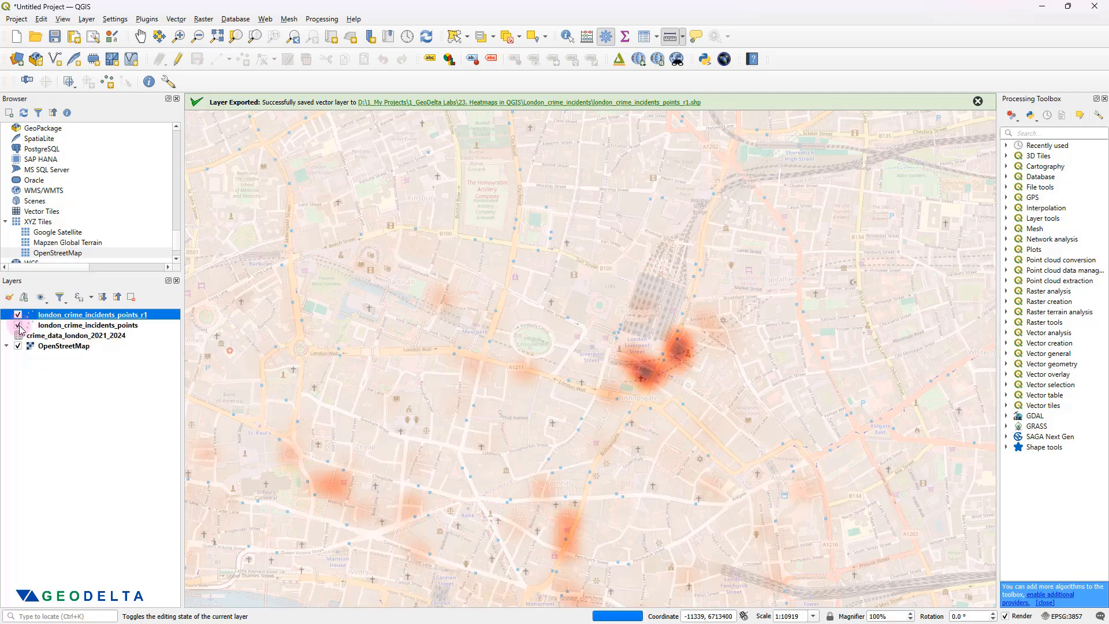
click(18, 314)
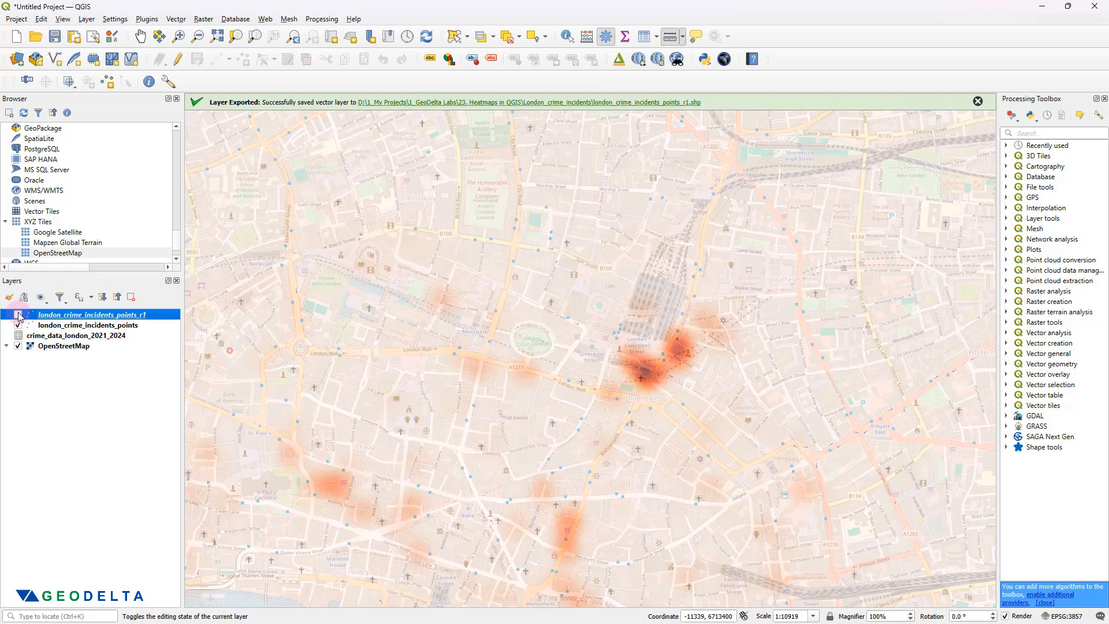
click(18, 315)
click(18, 314)
click(18, 315)
click(18, 315)
click(18, 314)
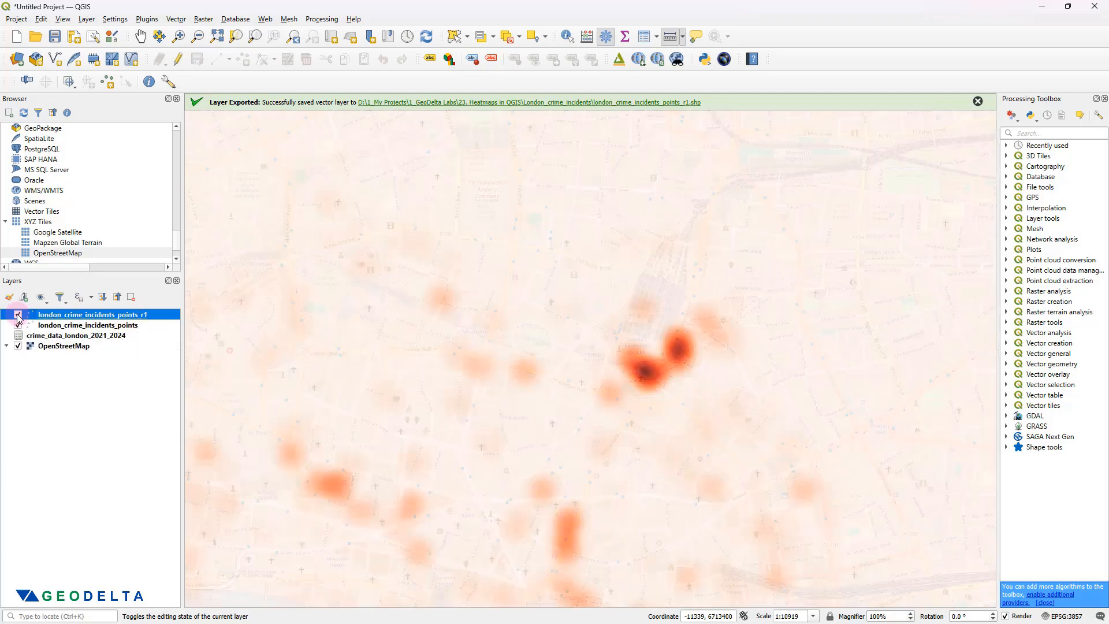
click(18, 314)
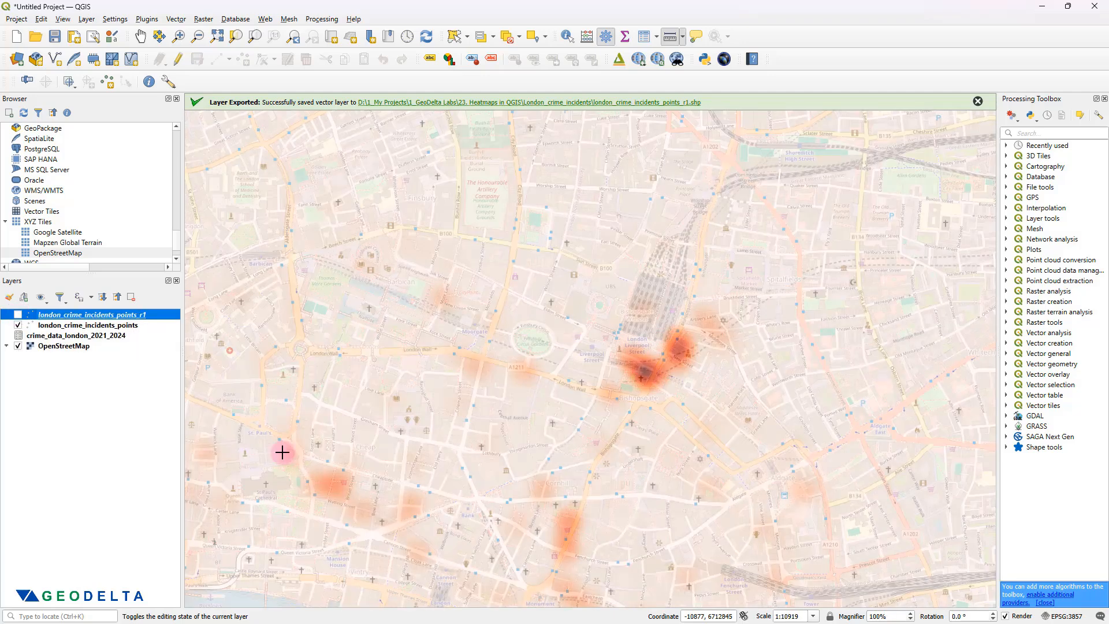